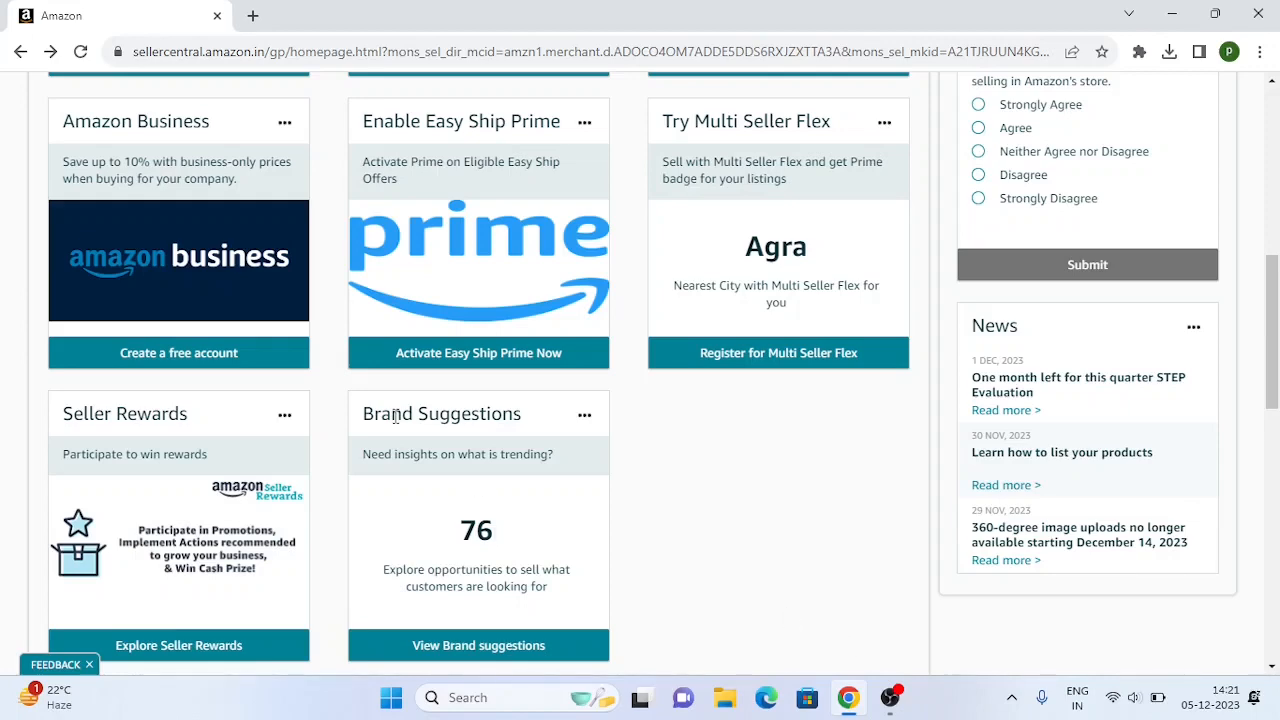
# Step: Go to Add Products and start a new listing for a product not sold on Amazon
pyautogui.scroll(-5, 436, 390)
pyautogui.scroll(-1, 436, 390)
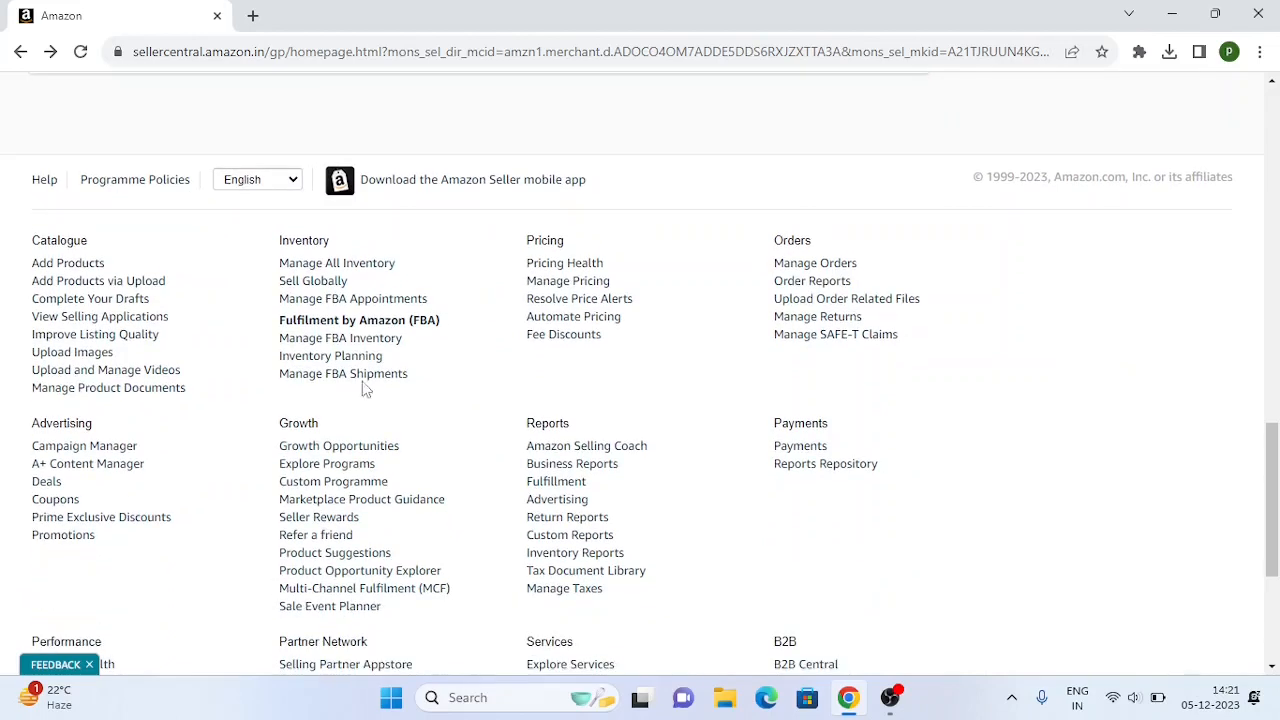
pyautogui.click(77, 264)
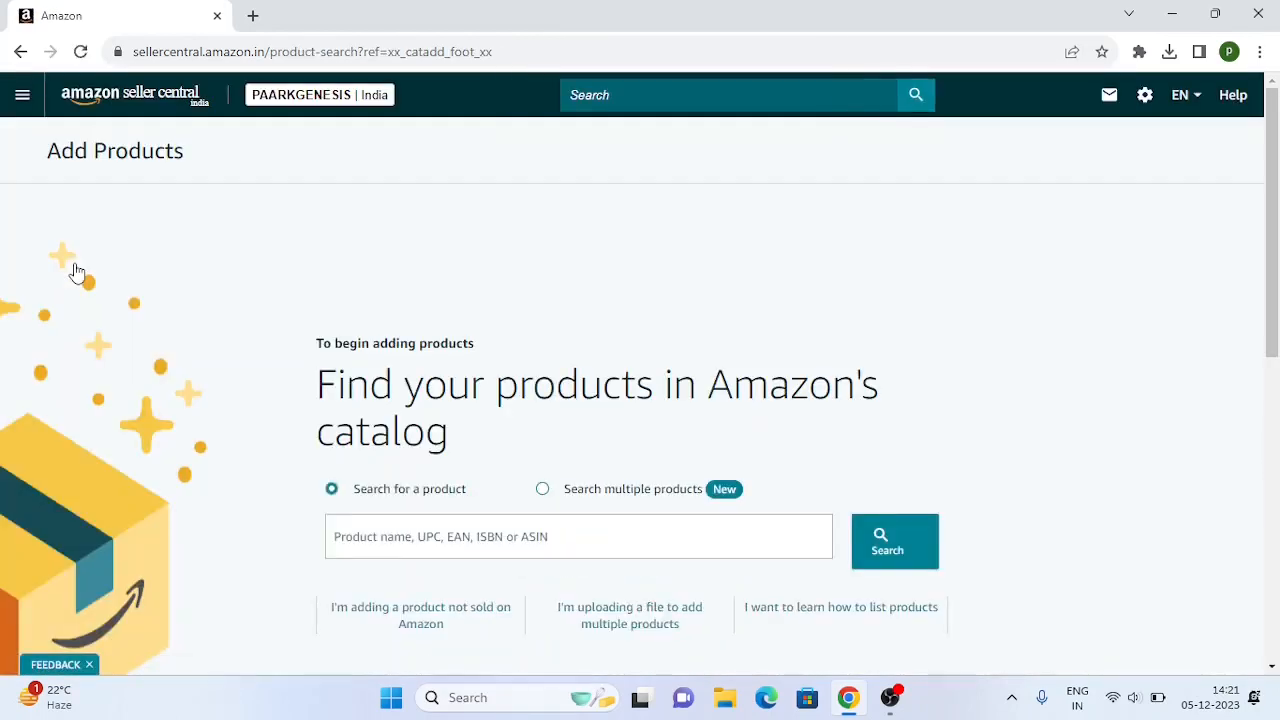
pyautogui.scroll(-2, 337, 209)
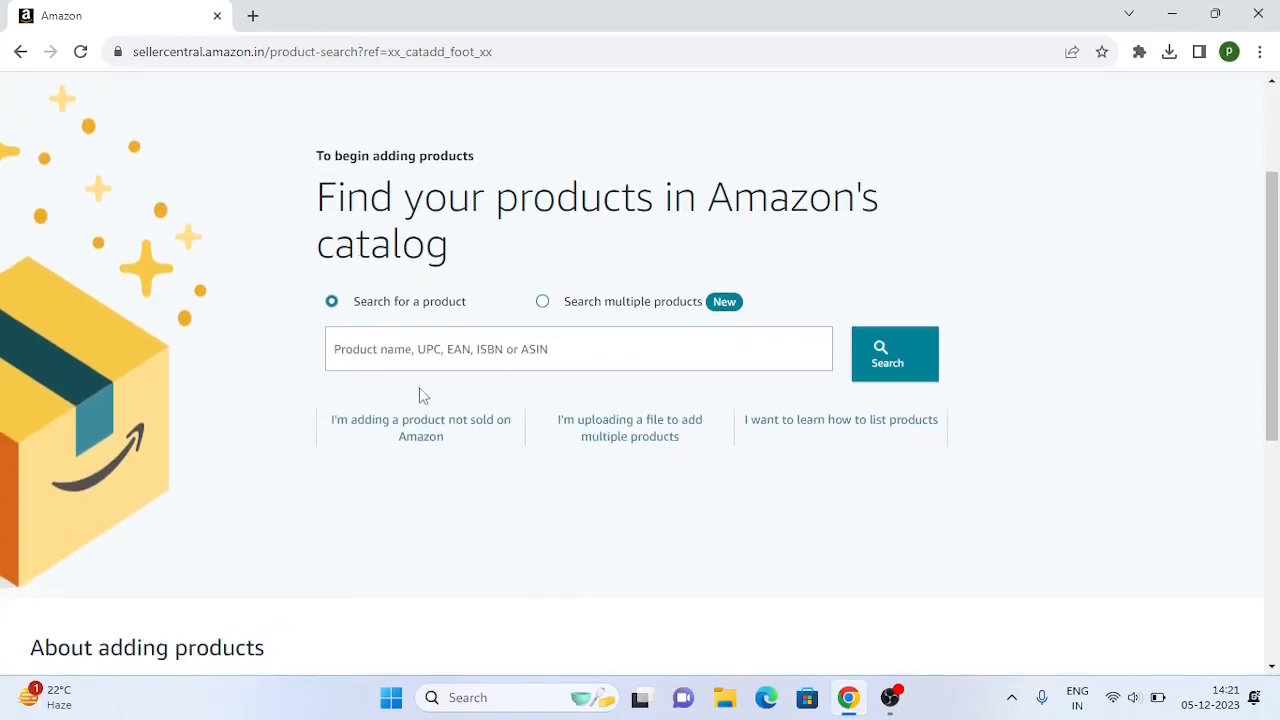
pyautogui.click(429, 438)
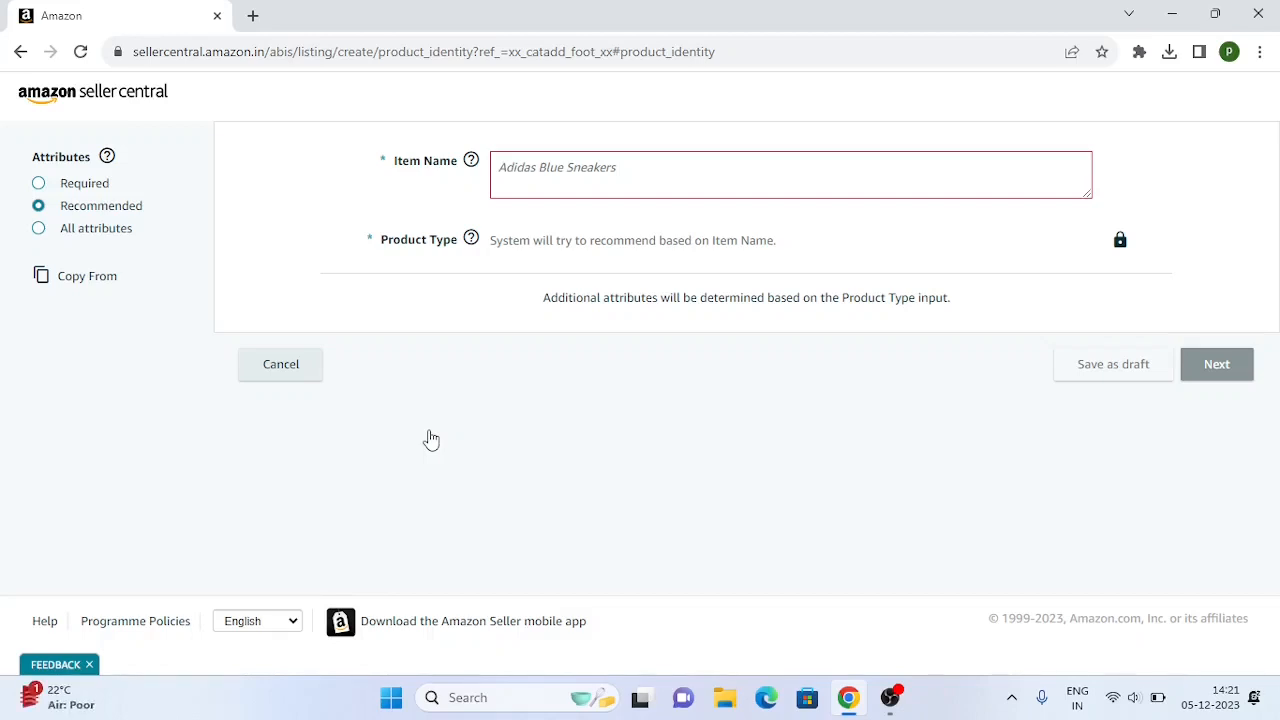
# Step: Show all attributes and enter "Wallet for men" as the item name
pyautogui.click(75, 232)
pyautogui.click(587, 181)
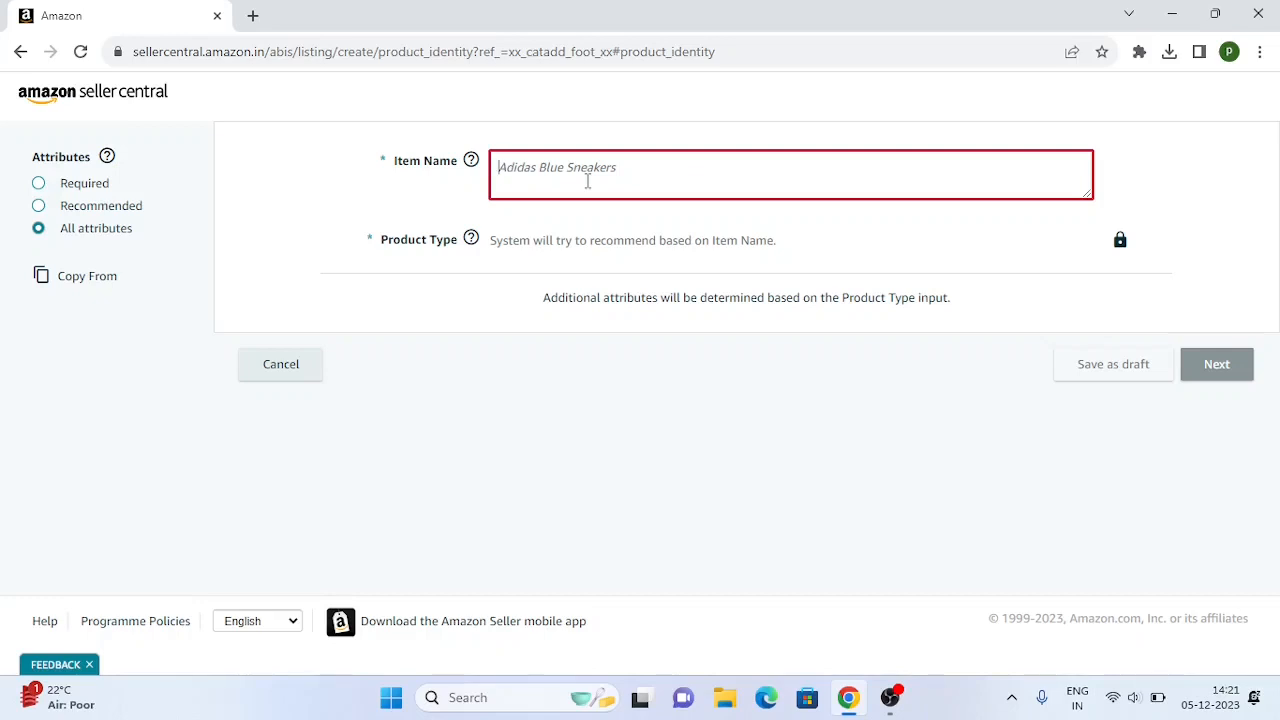
pyautogui.write('Wallet')
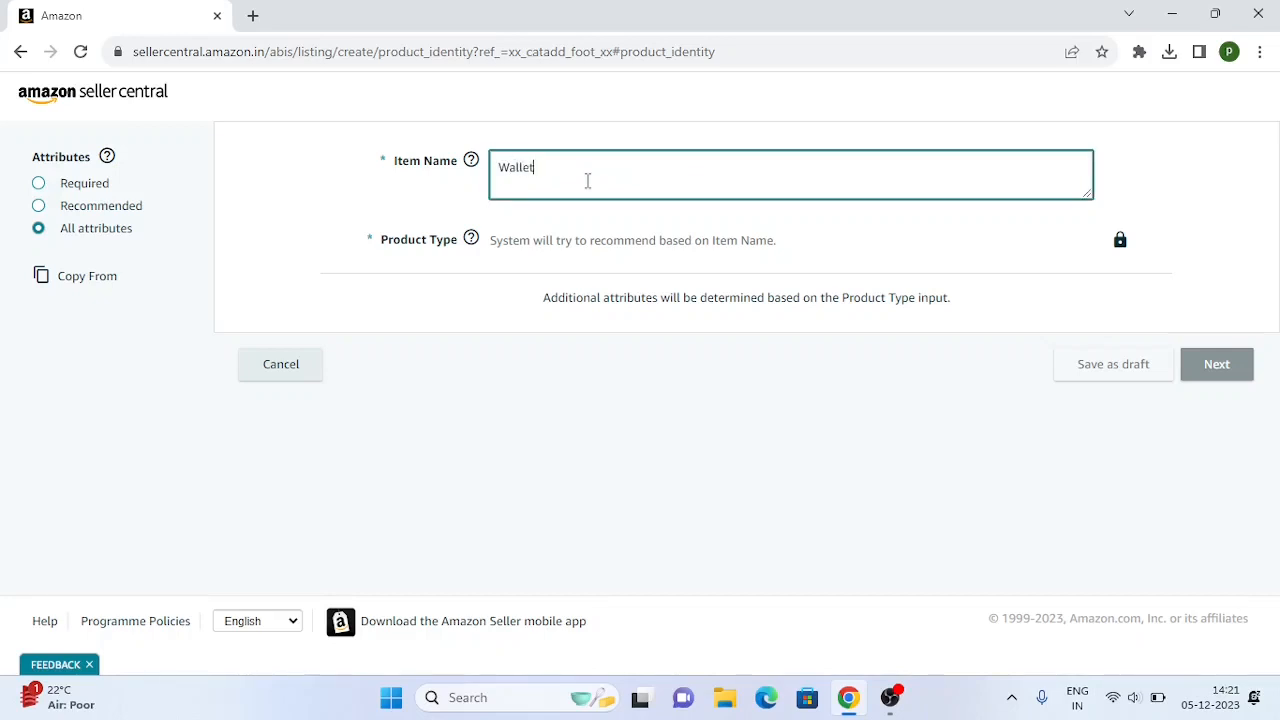
pyautogui.write(' for men')
pyautogui.click(597, 250)
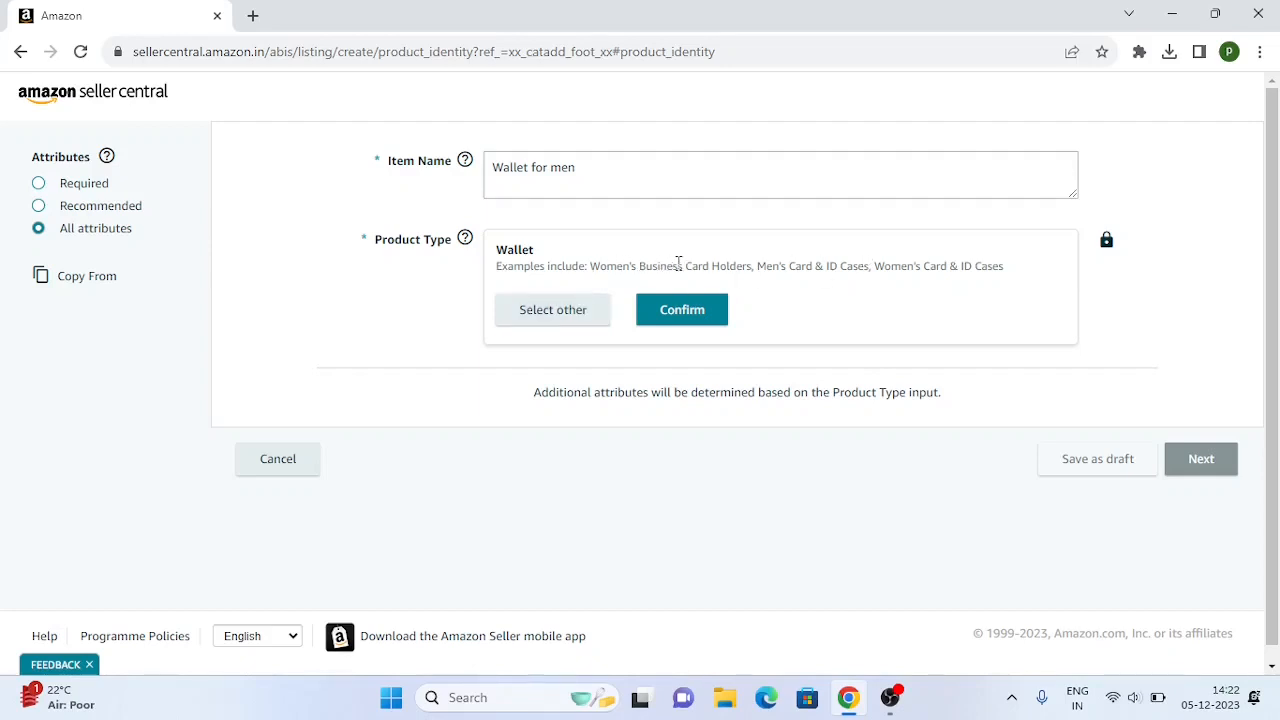
# Step: Search other product categories for "wallet for men" and select Bags, Wallets and Luggage > Wallets, Card Cases & Money Organisers > Men's > Wallets
pyautogui.click(562, 324)
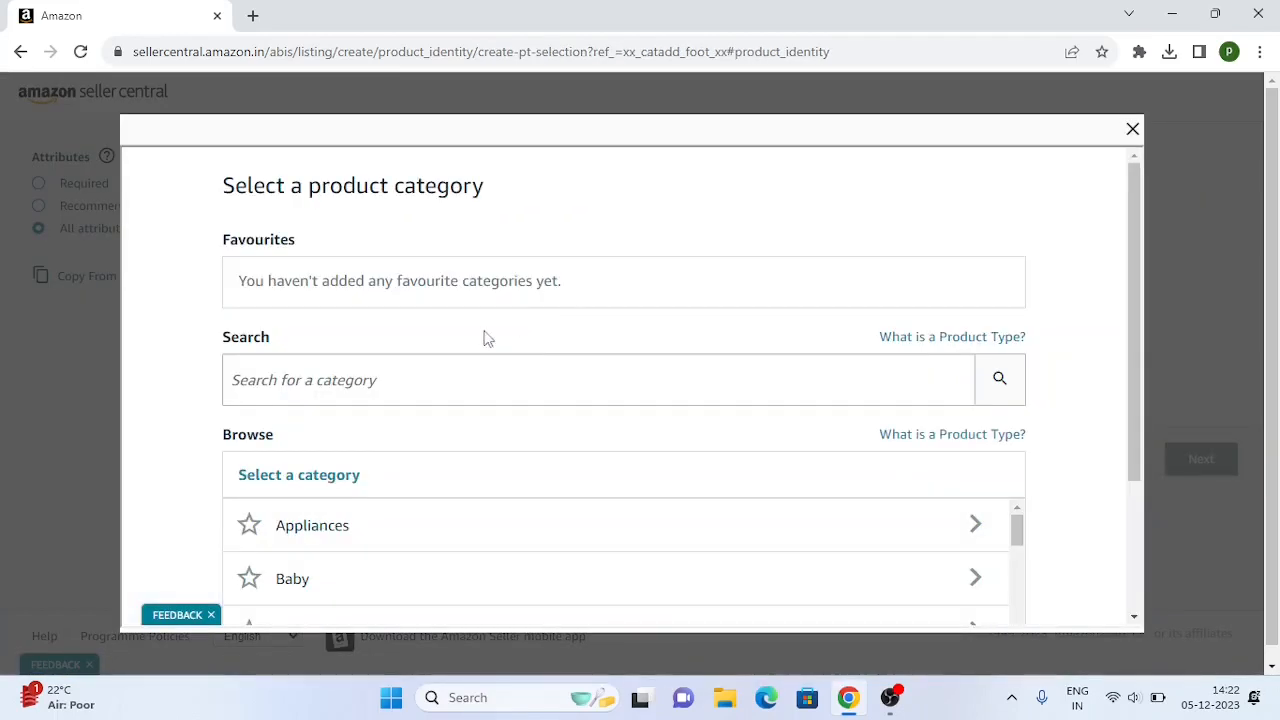
pyautogui.click(390, 391)
pyautogui.write('wal')
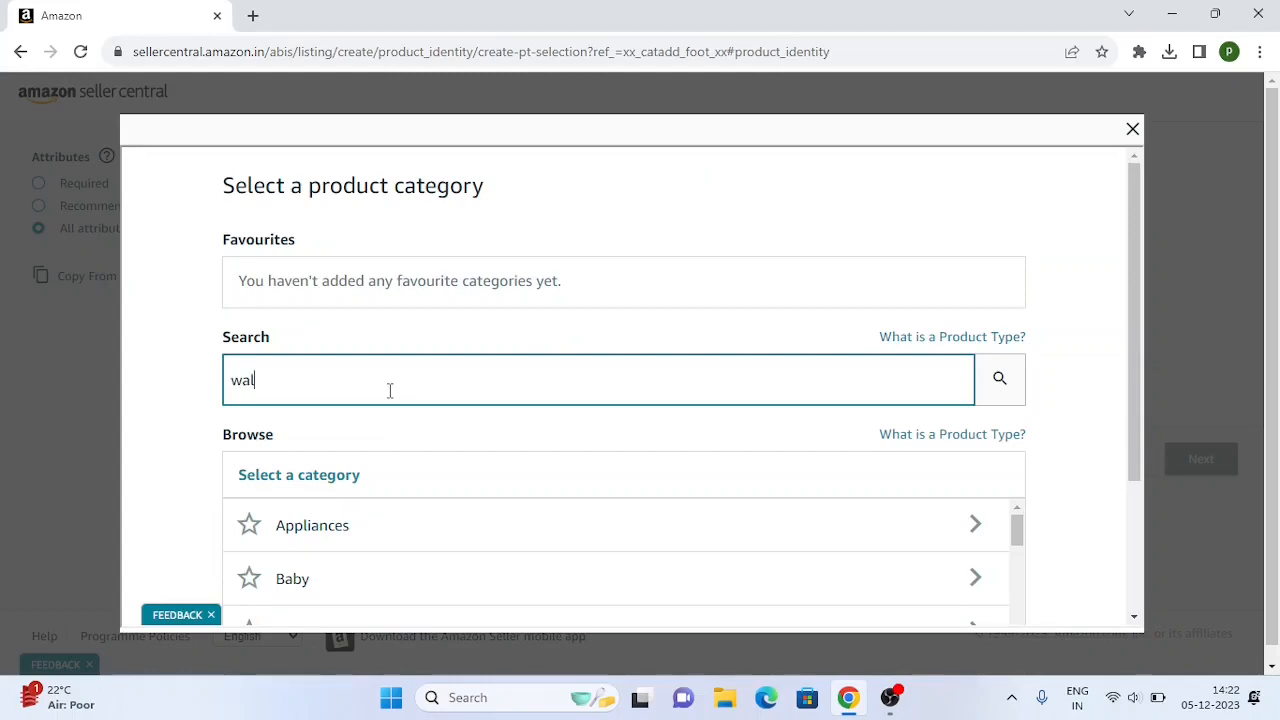
pyautogui.write('let for men')
pyautogui.click(1000, 376)
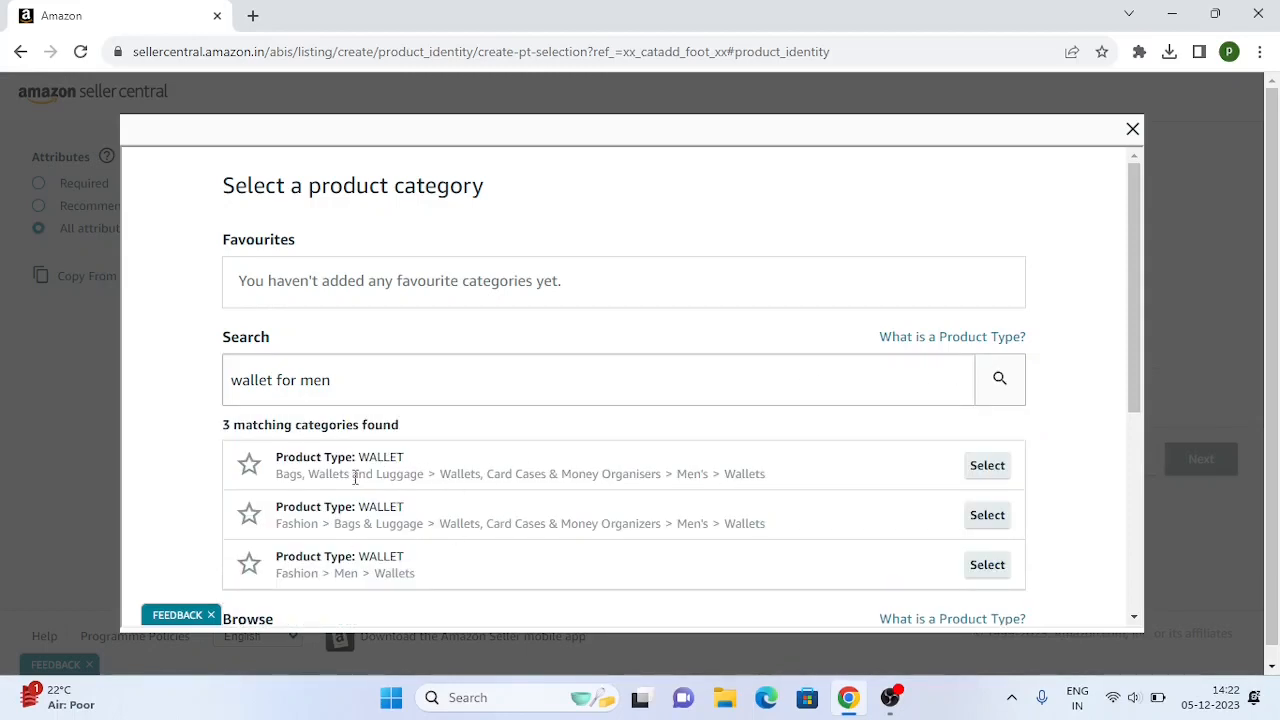
pyautogui.click(990, 466)
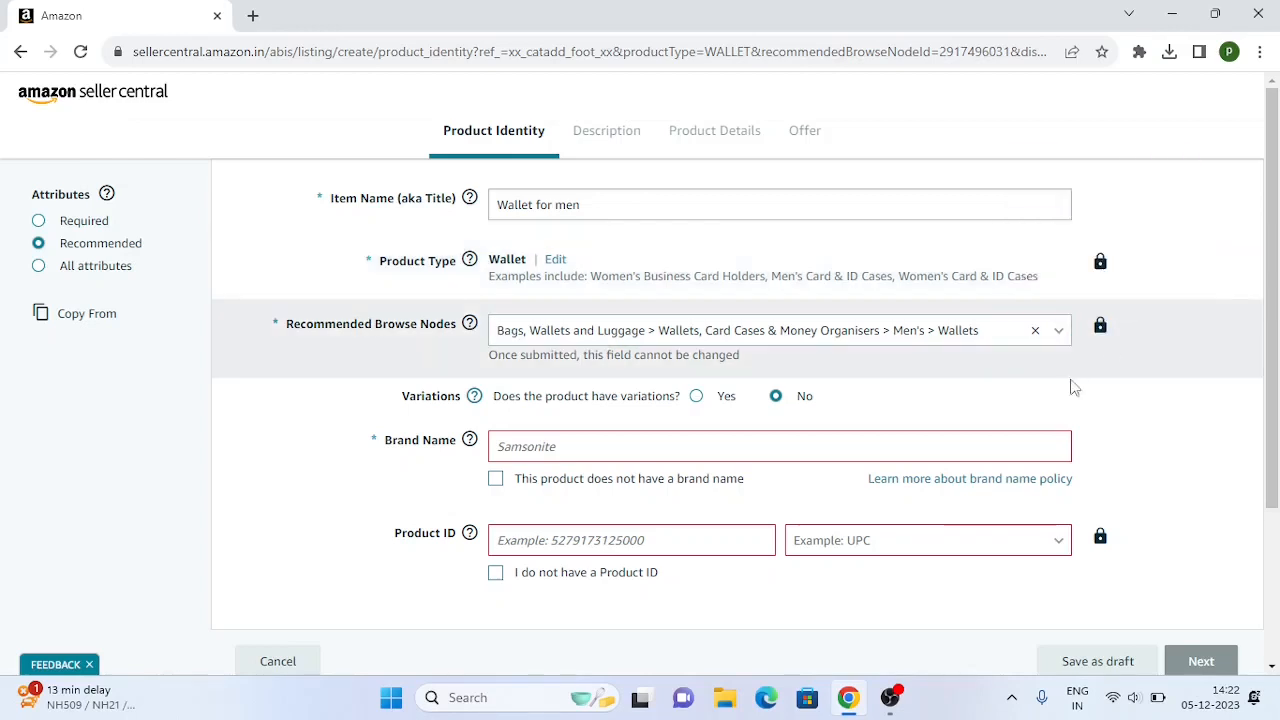
# Step: Declare the product as having no variations, brand name or Product ID, and continue to the Description section
pyautogui.moveTo(1100, 263)
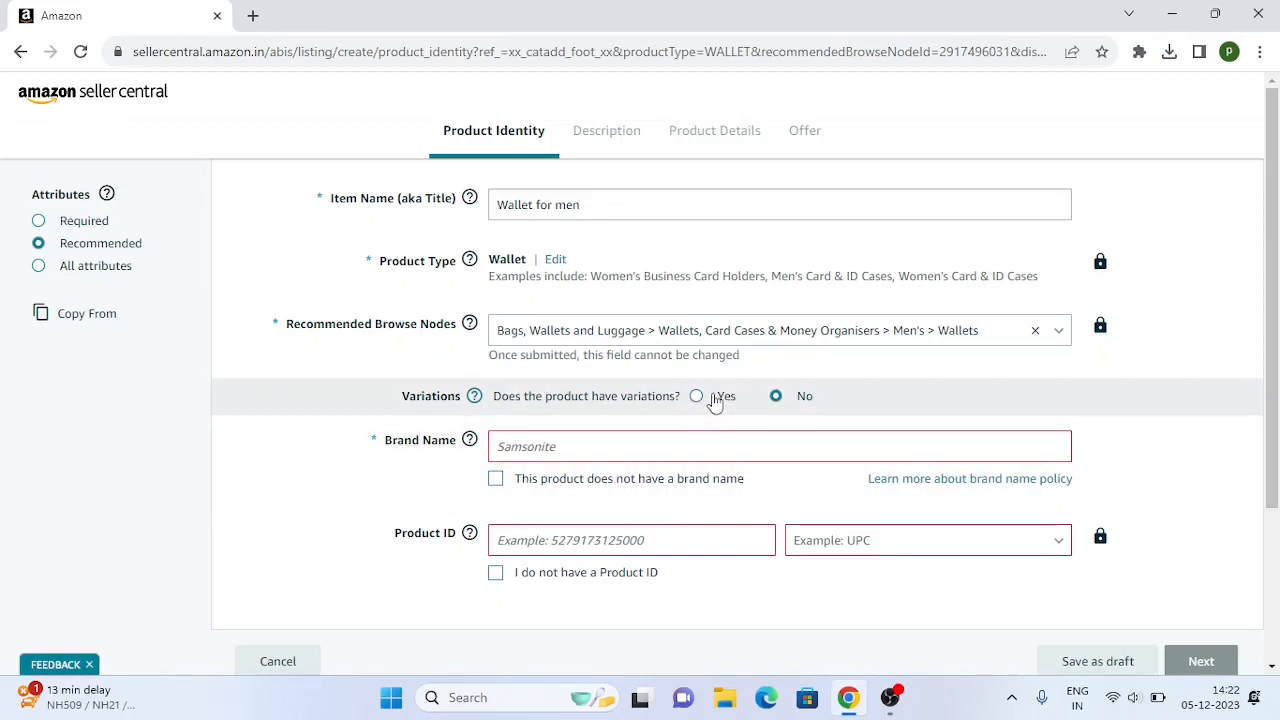
pyautogui.click(777, 400)
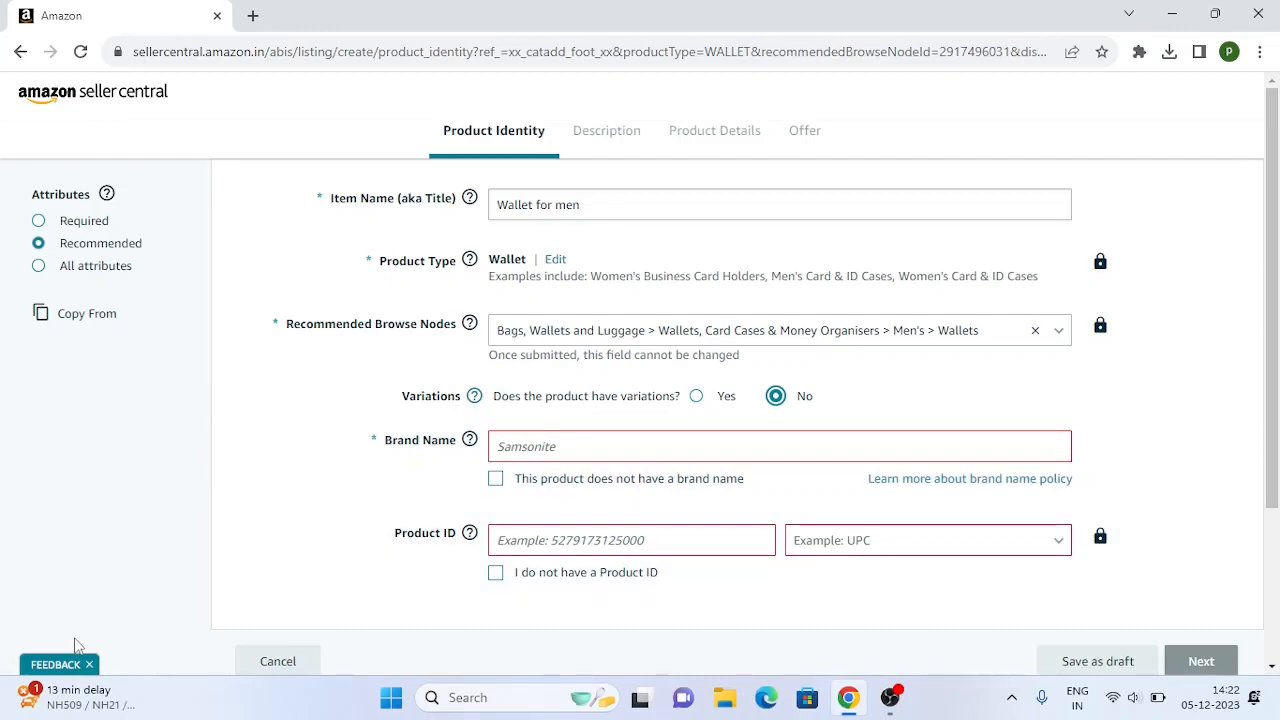
pyautogui.click(495, 482)
pyautogui.scroll(-3, 253, 481)
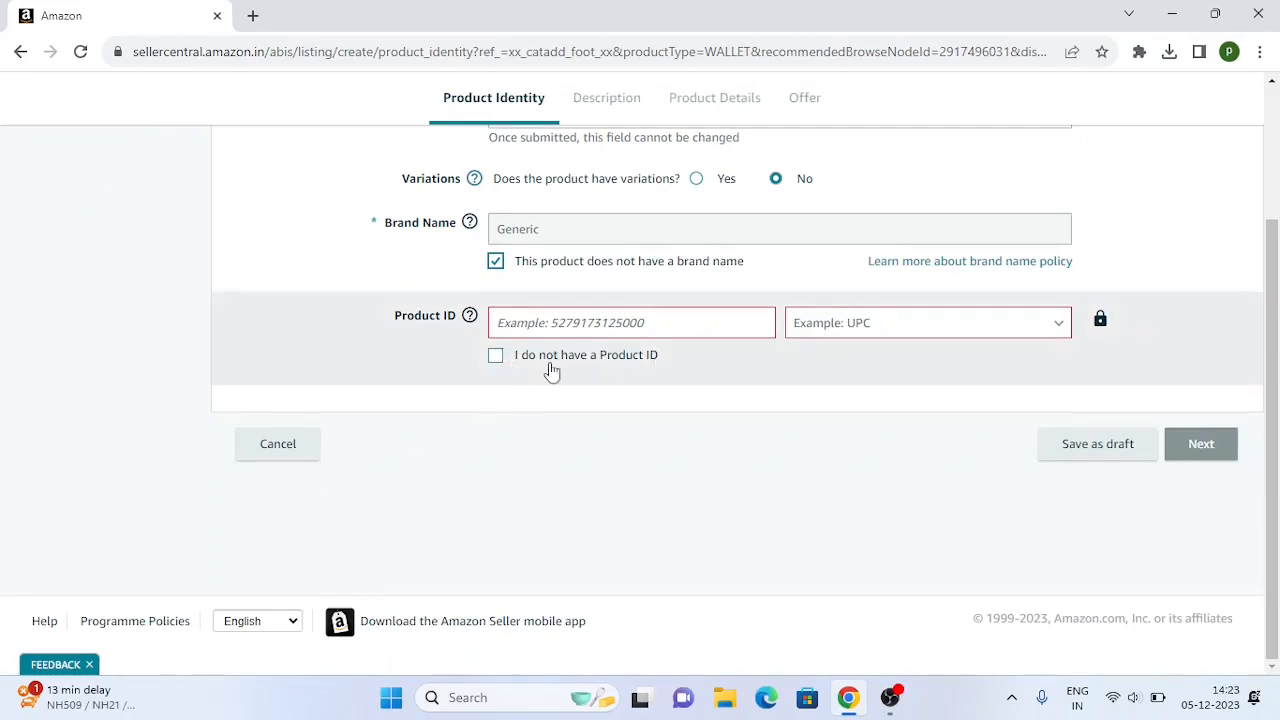
pyautogui.click(495, 356)
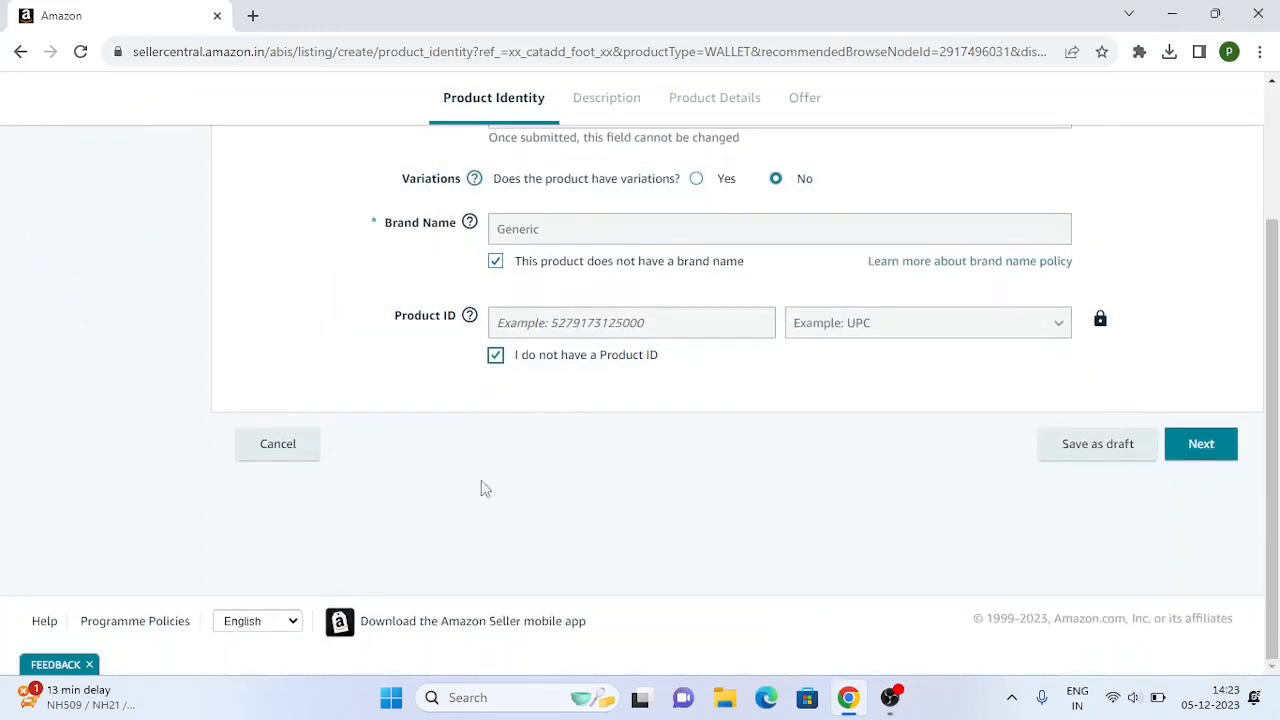
pyautogui.click(1178, 446)
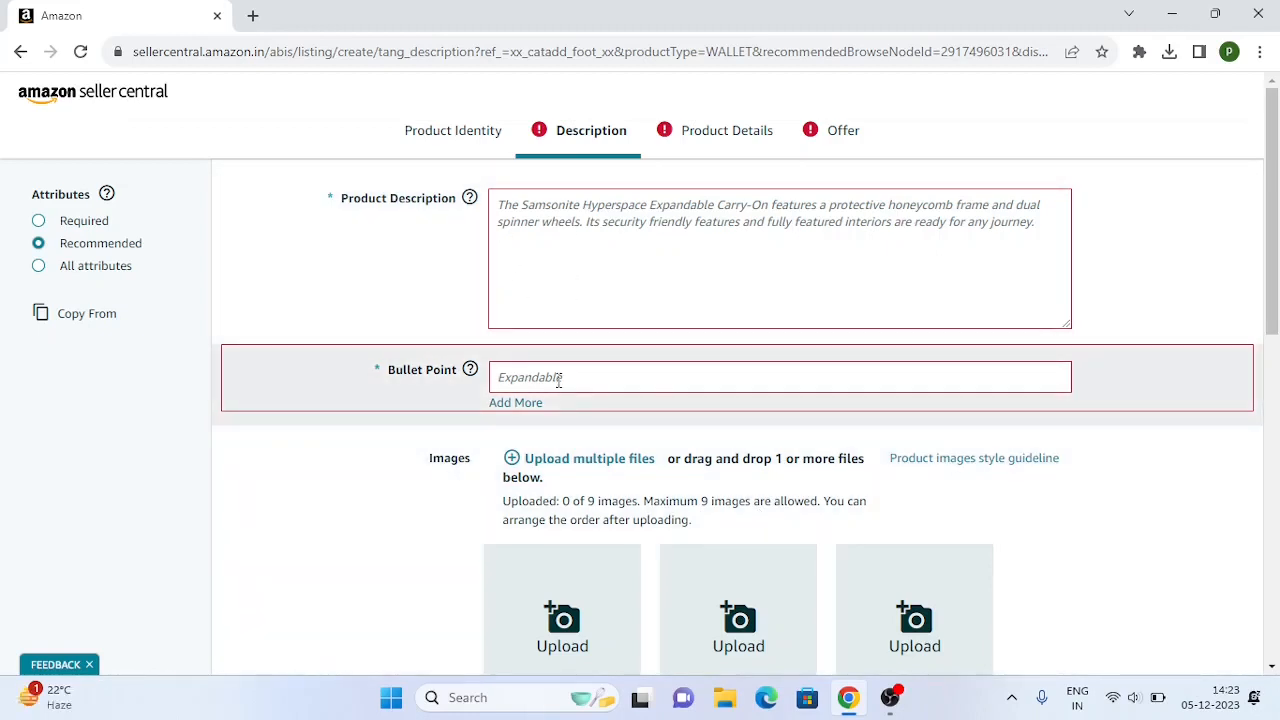
# Step: Enter the product description "Genuine Leather wallet for men in brown color"
pyautogui.click(563, 214)
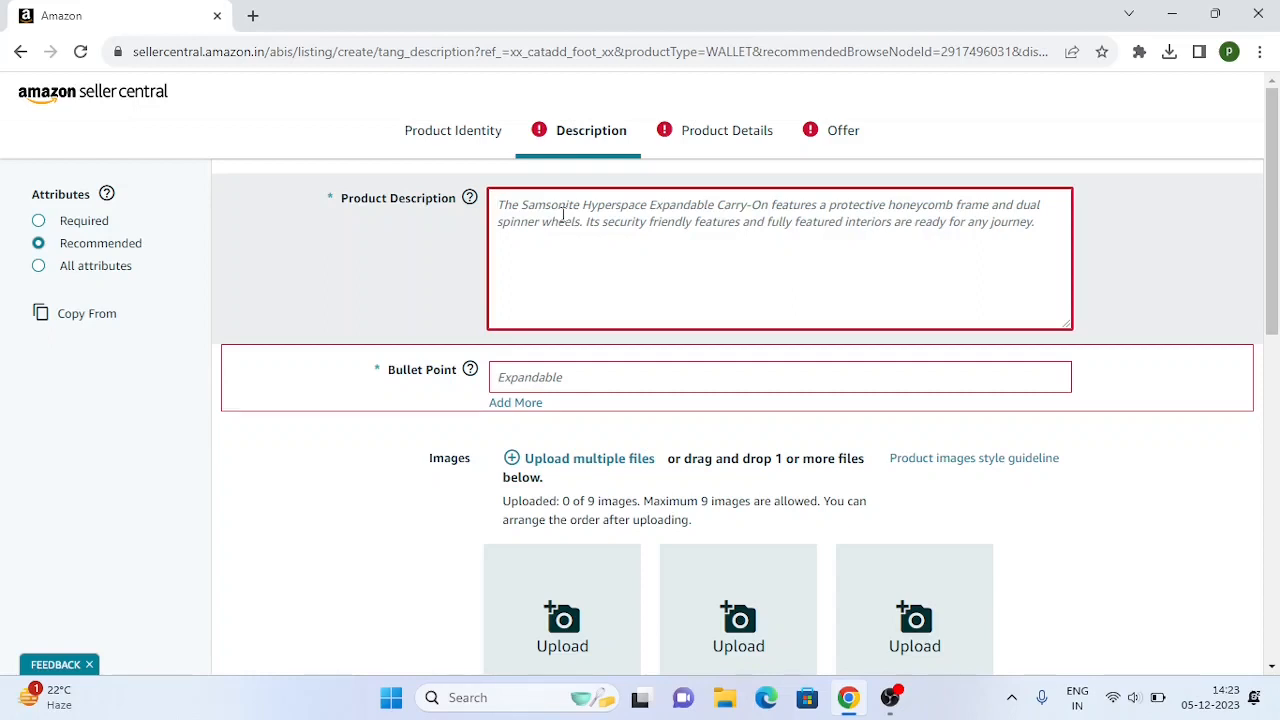
pyautogui.write('H')
pyautogui.press('BackSpace')
pyautogui.write('Genu')
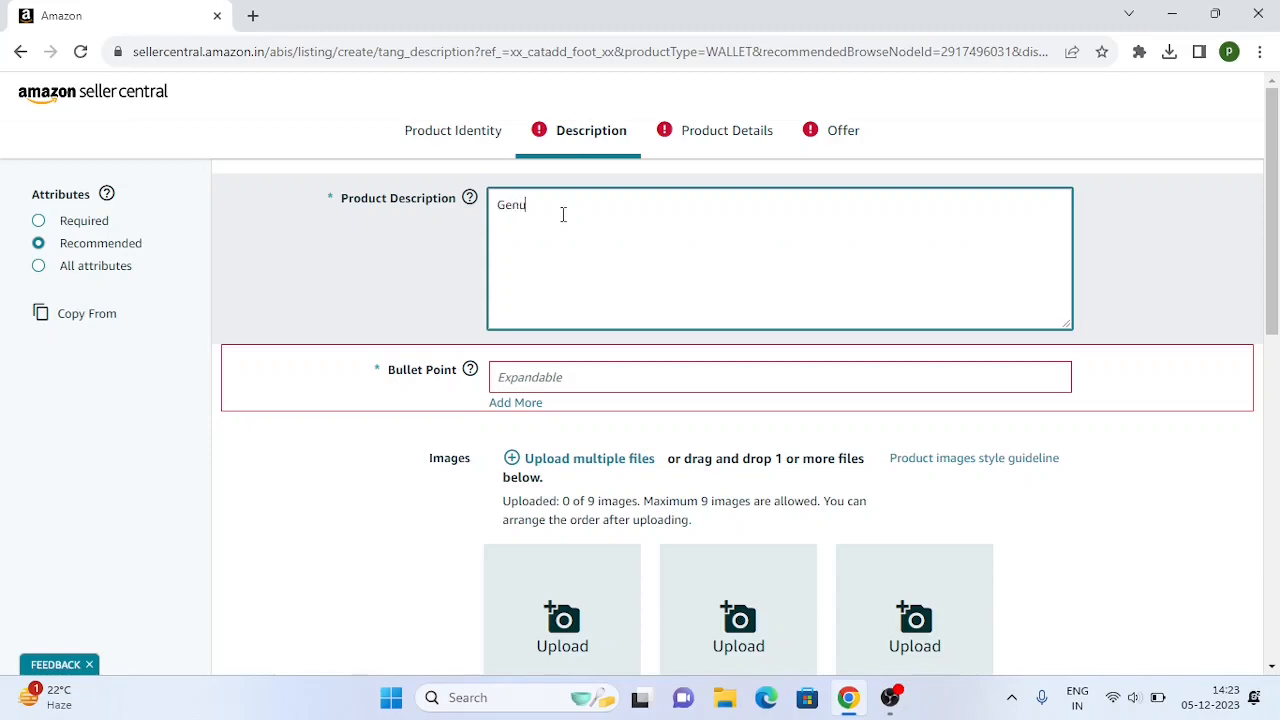
pyautogui.write('ine Leather wallet o formen in brown')
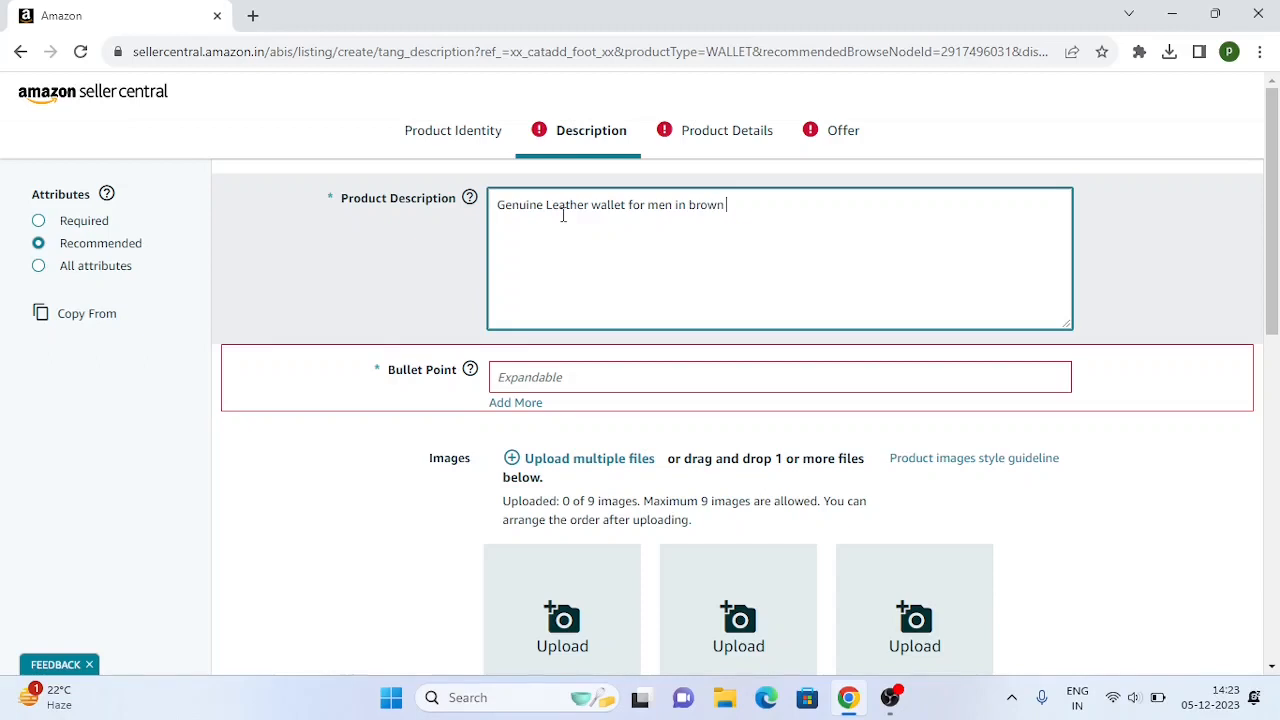
pyautogui.write(' color')
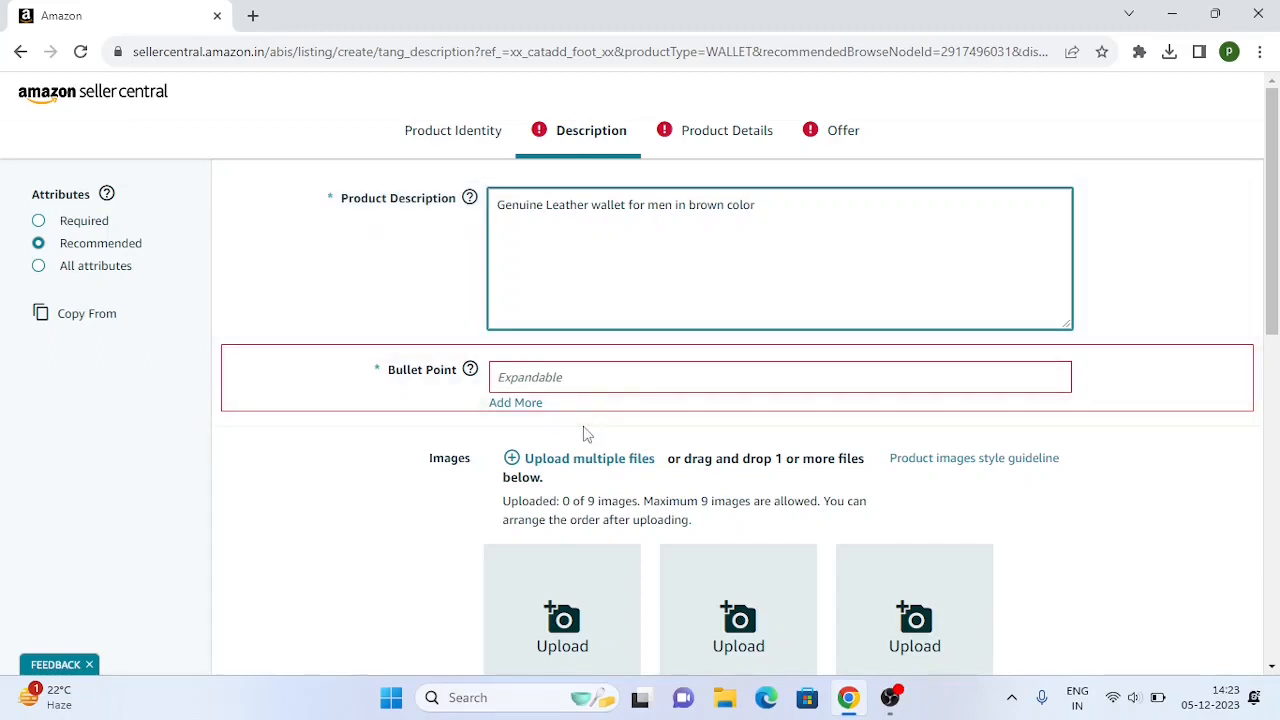
# Step: Add two more bullet point fields and fill the first one with "Color : brown"
pyautogui.click(515, 402)
pyautogui.click(518, 437)
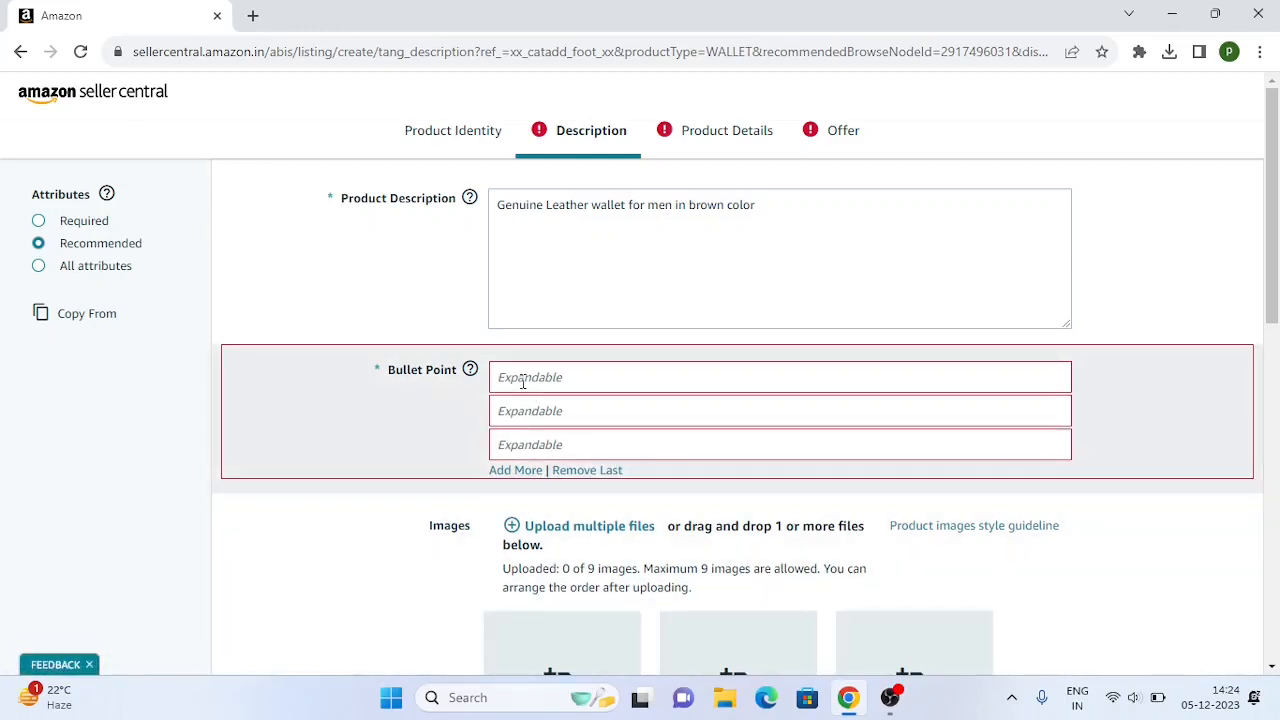
pyautogui.click(522, 382)
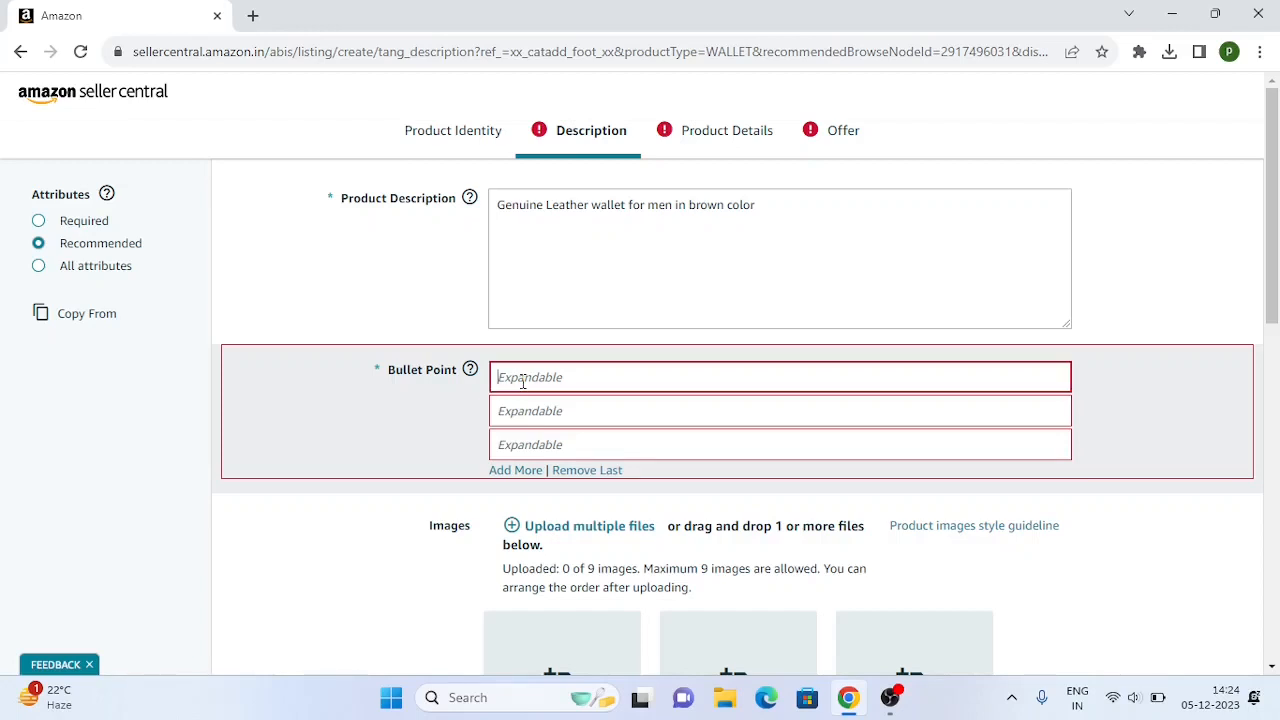
pyautogui.write('G')
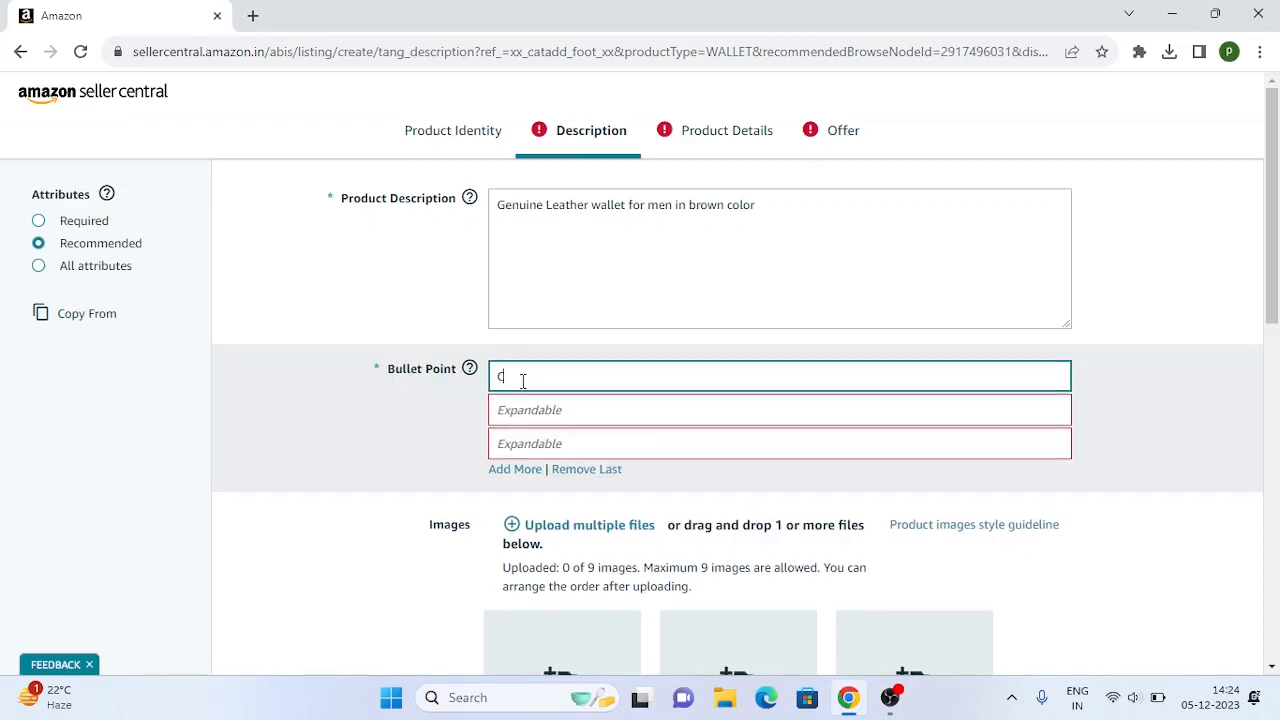
pyautogui.write('olor : brown')
# Step: Fill the second bullet point with "Gender : Male" and the third with "Leather type : Genuine Leather"
pyautogui.click(539, 411)
pyautogui.write('G')
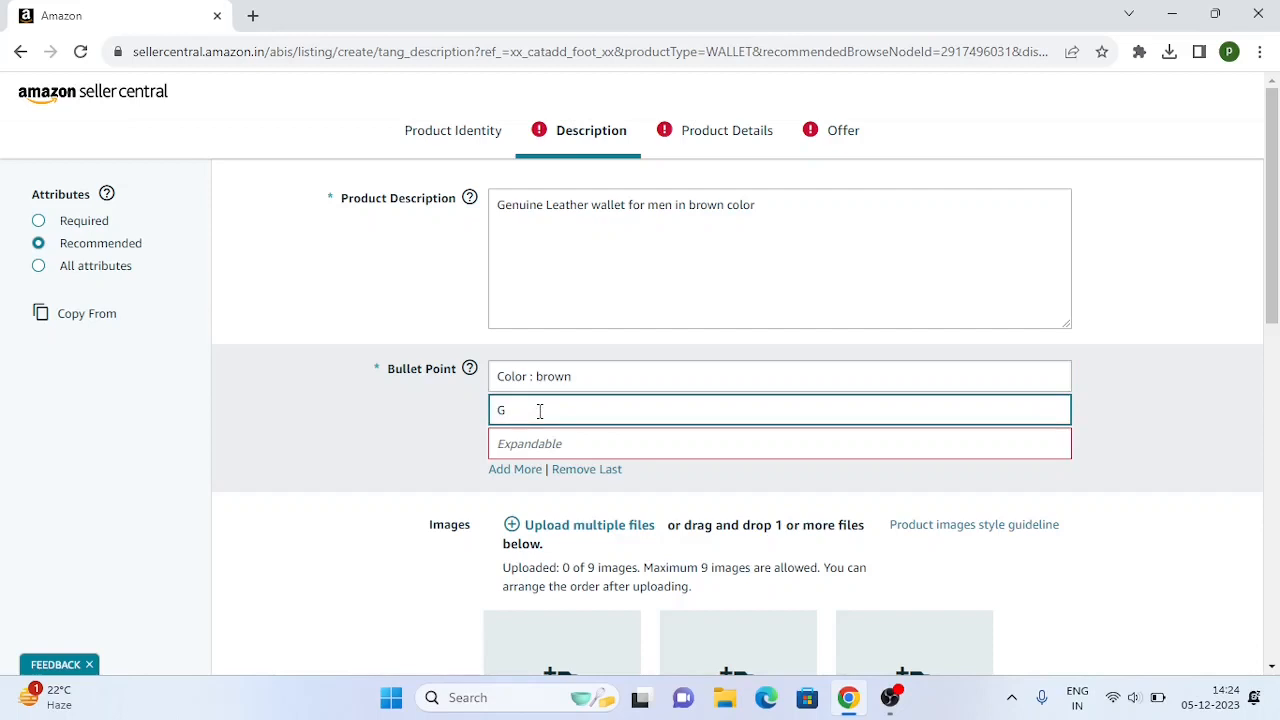
pyautogui.write('ender :')
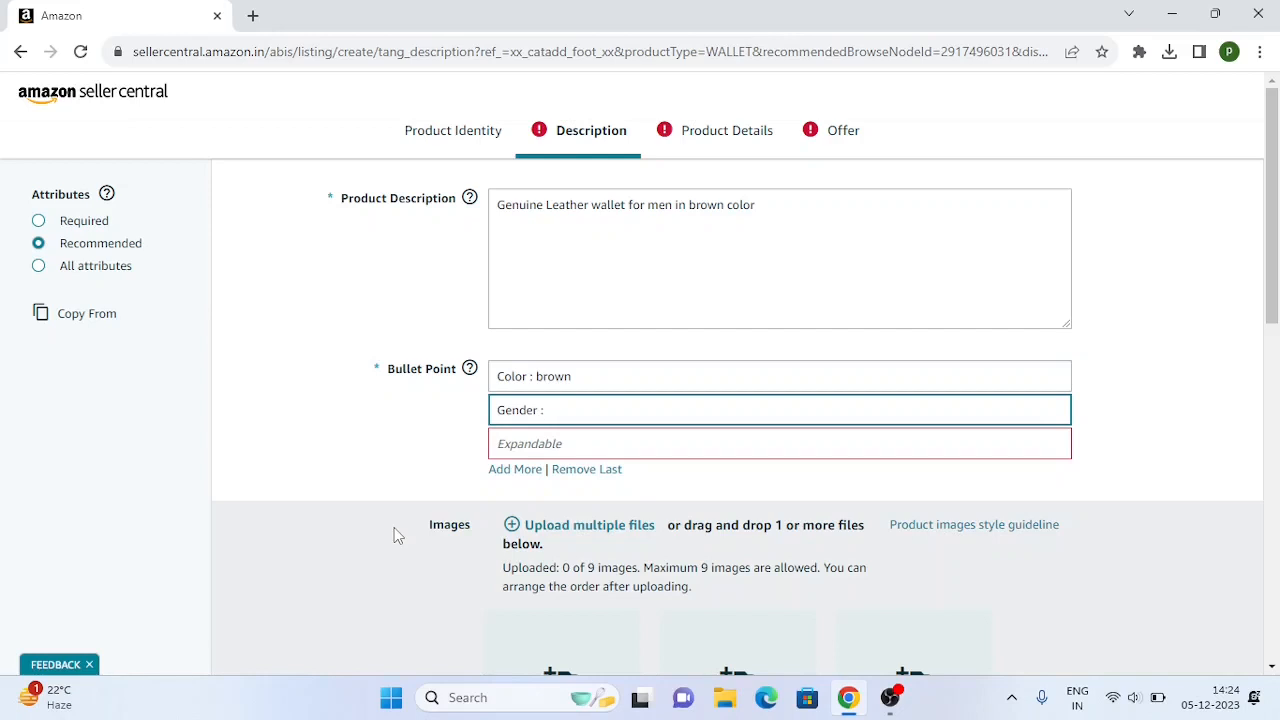
pyautogui.write(' Male')
pyautogui.click(539, 452)
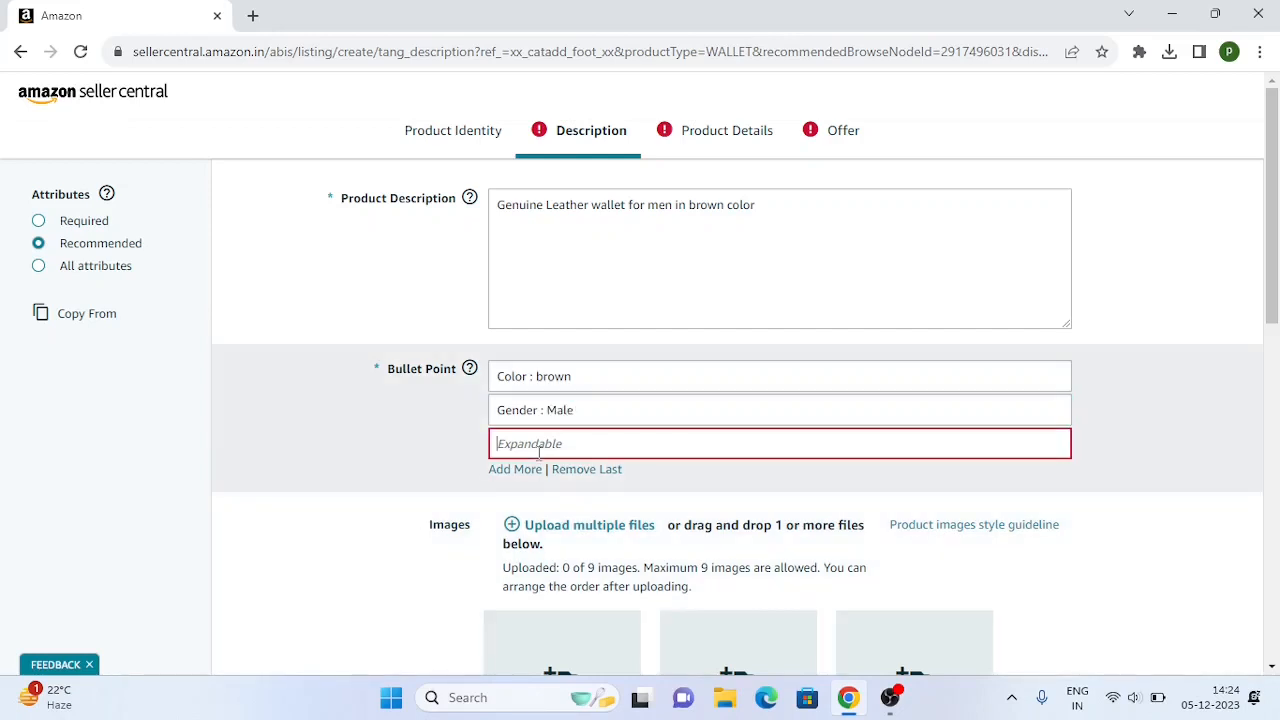
pyautogui.write('Leather type :')
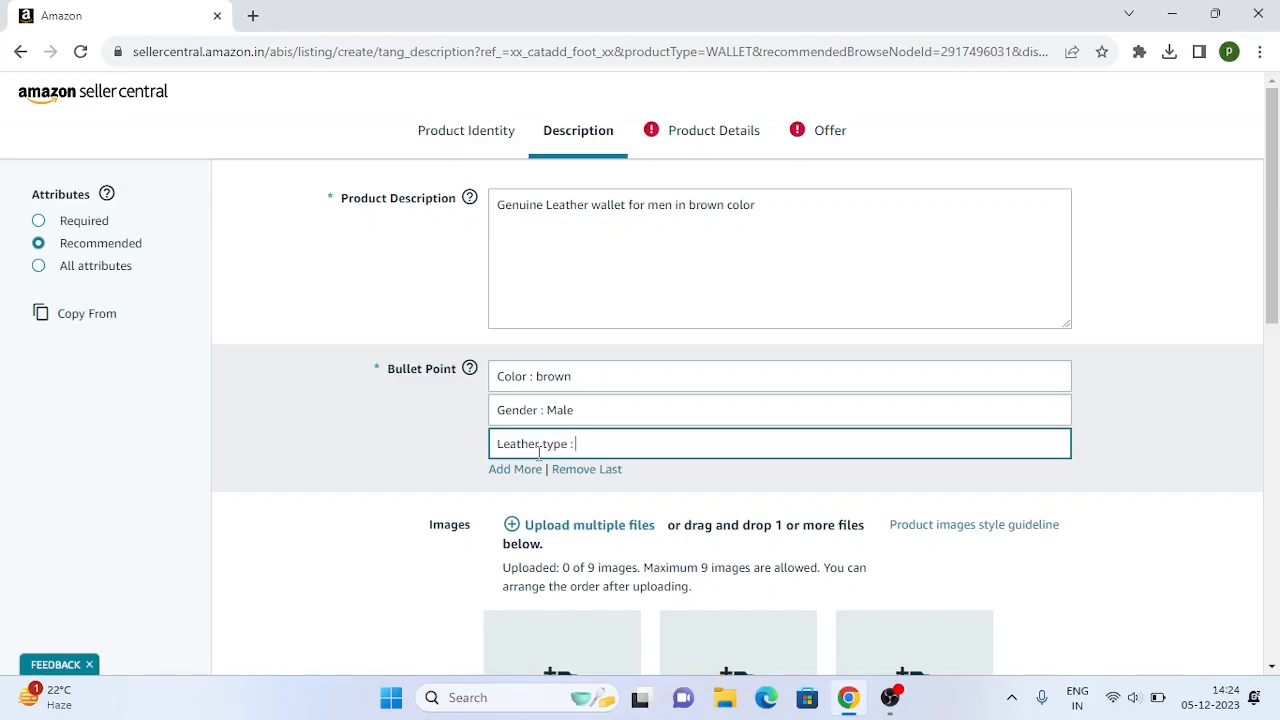
pyautogui.write(' Genuine Leather')
# Step: Upload the wallet picture images.jpeg-80 from the Downloads folder as the listing's main image
pyautogui.scroll(-1, 378, 551)
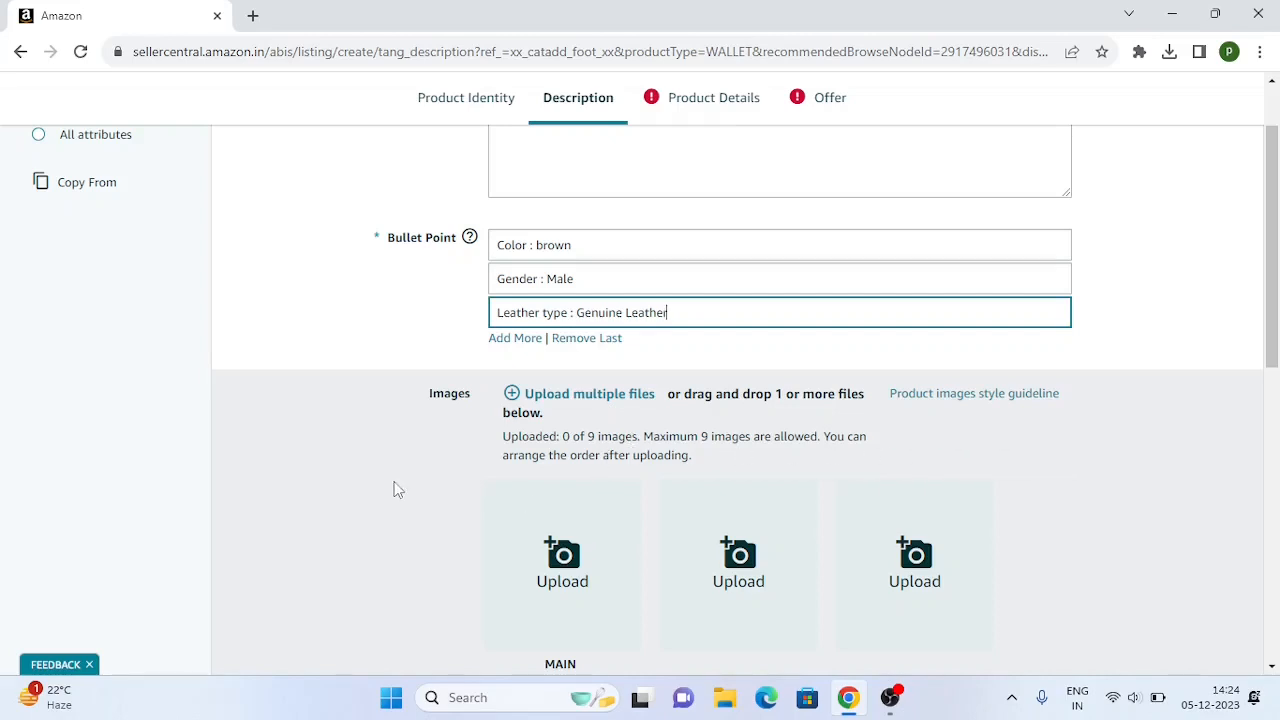
pyautogui.scroll(-1, 394, 489)
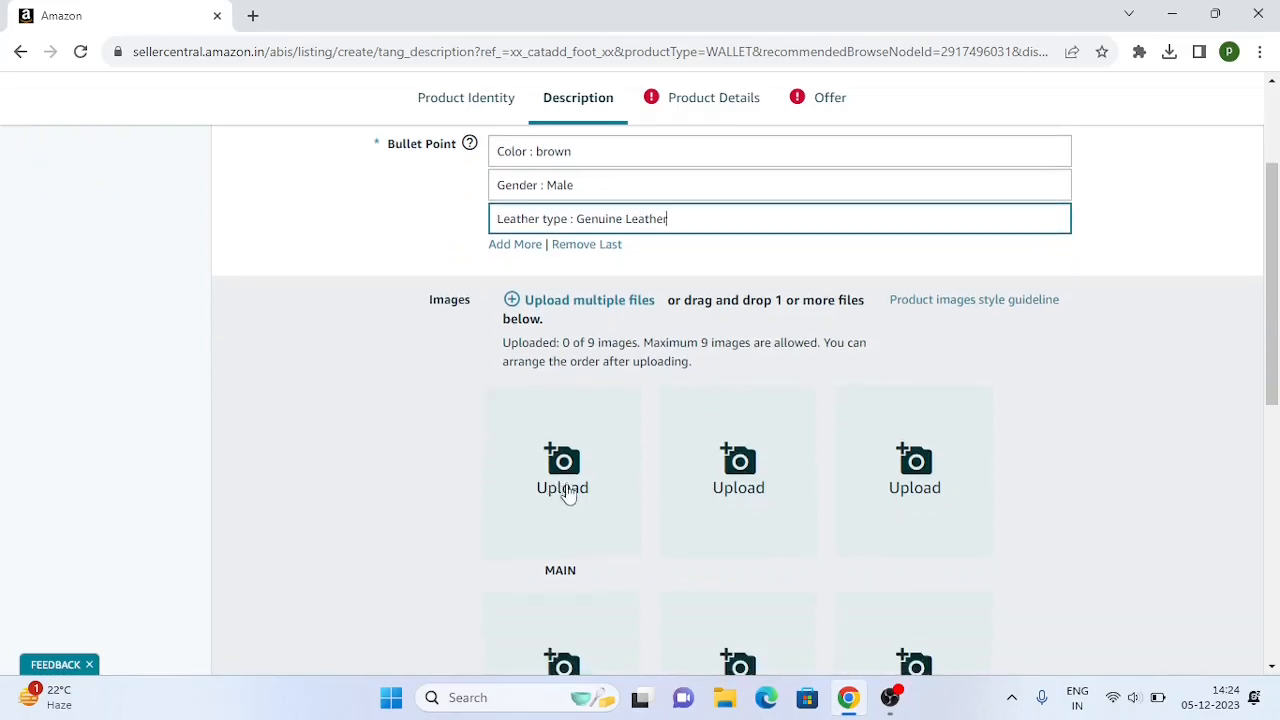
pyautogui.scroll(-1, 461, 586)
pyautogui.click(560, 403)
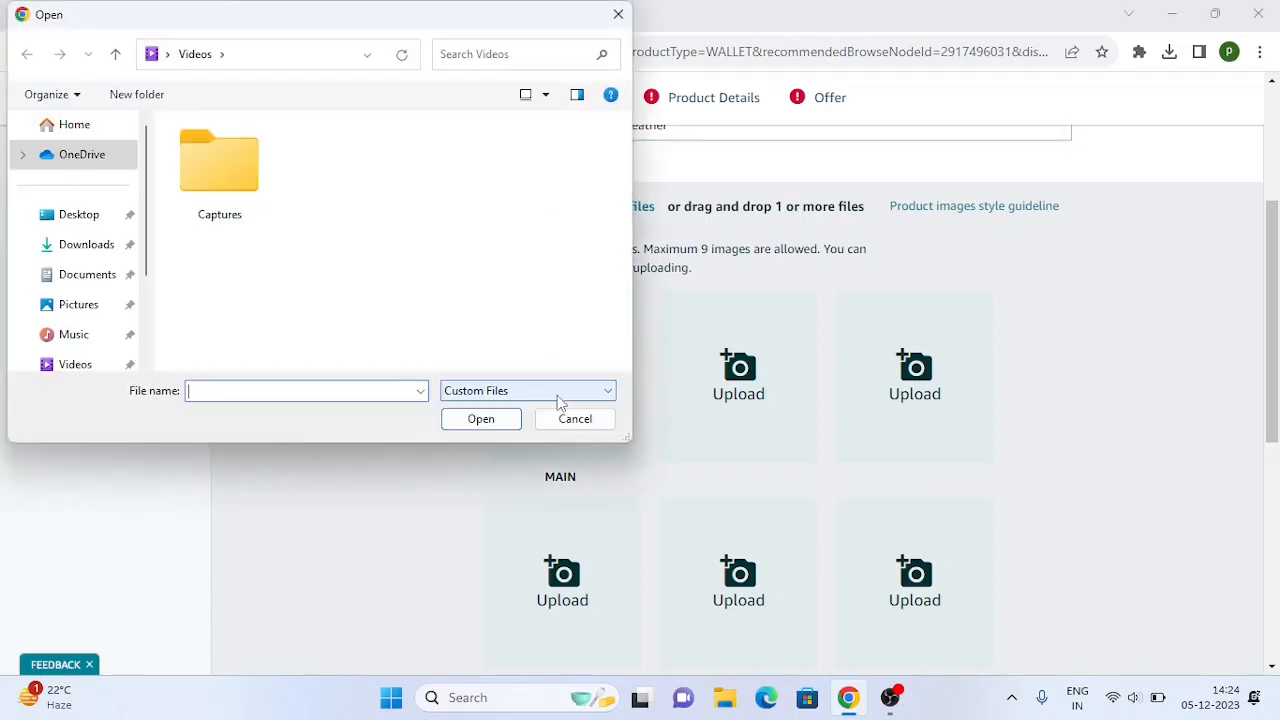
pyautogui.click(40, 250)
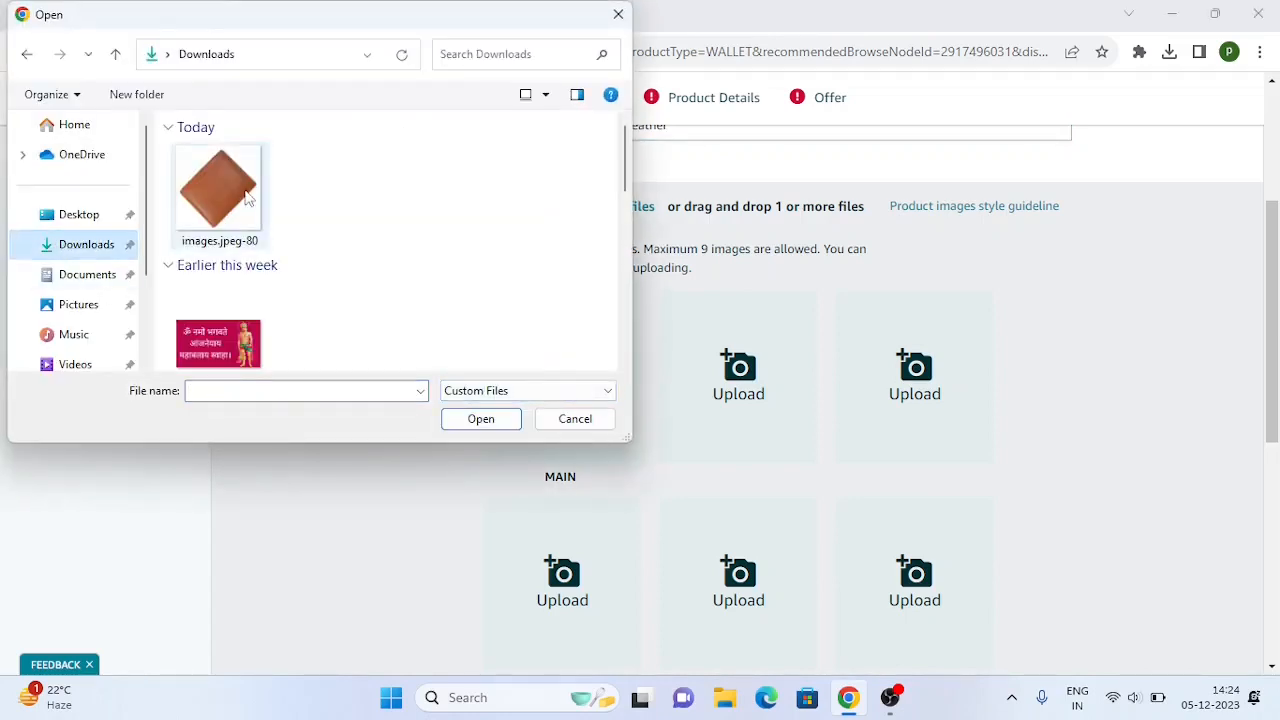
pyautogui.click(246, 196)
pyautogui.click(462, 420)
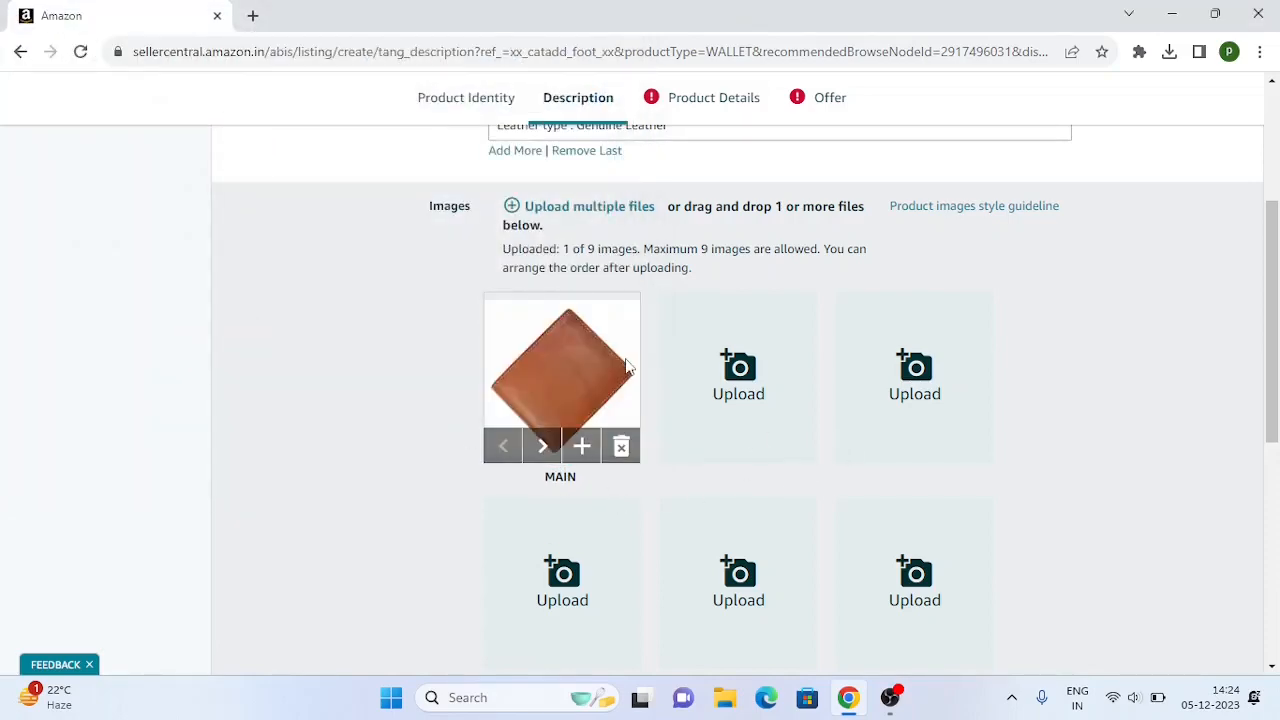
pyautogui.scroll(-4, 625, 366)
pyautogui.scroll(5, 625, 366)
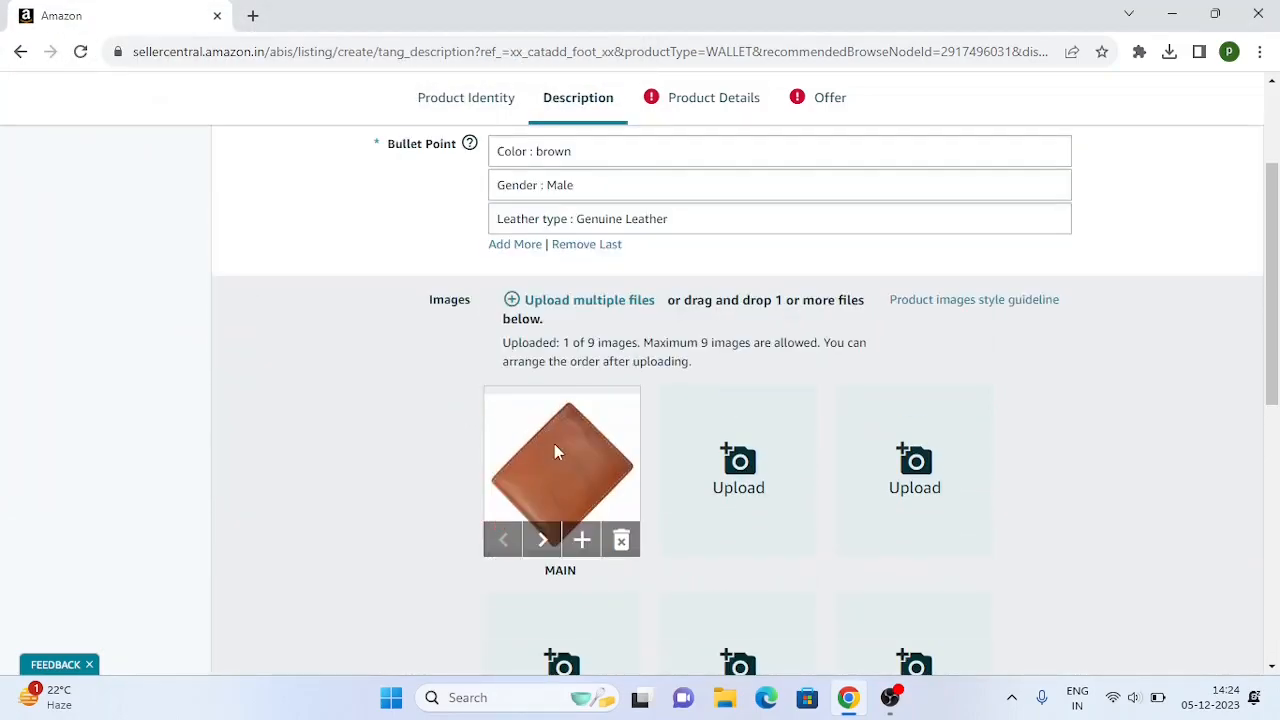
pyautogui.scroll(-4, 818, 451)
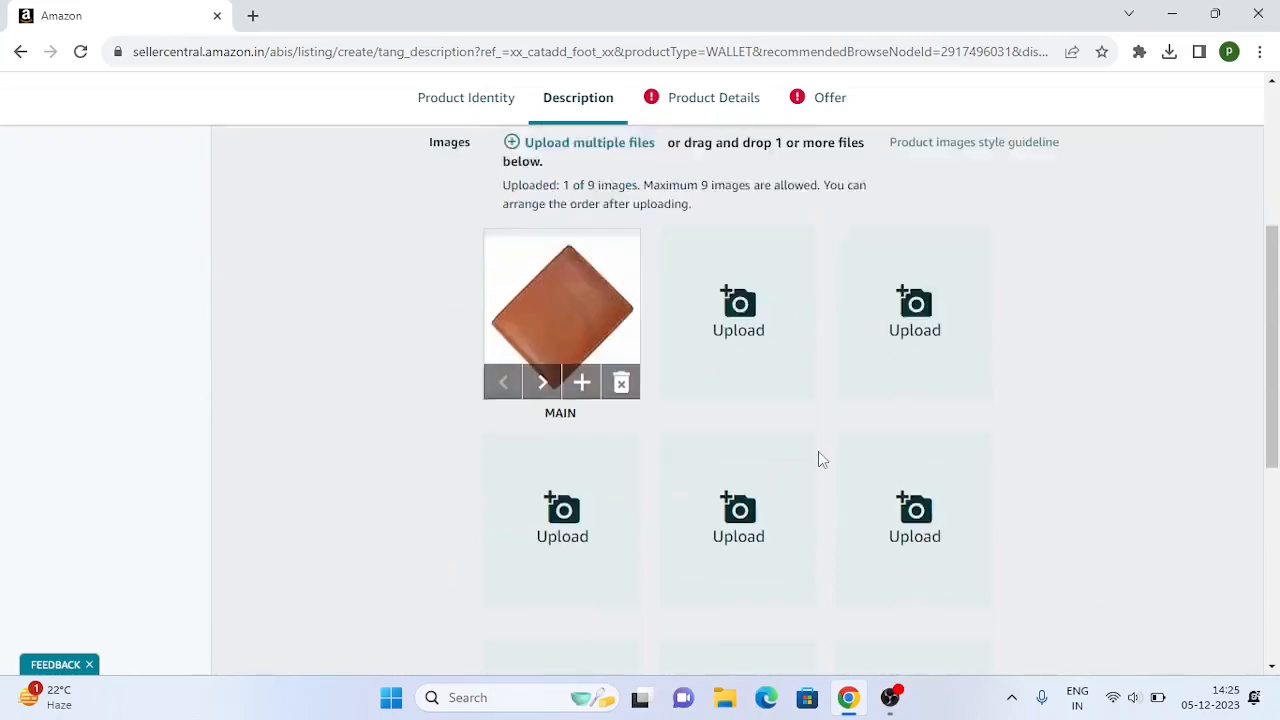
pyautogui.scroll(3, 818, 451)
pyautogui.scroll(-4, 818, 451)
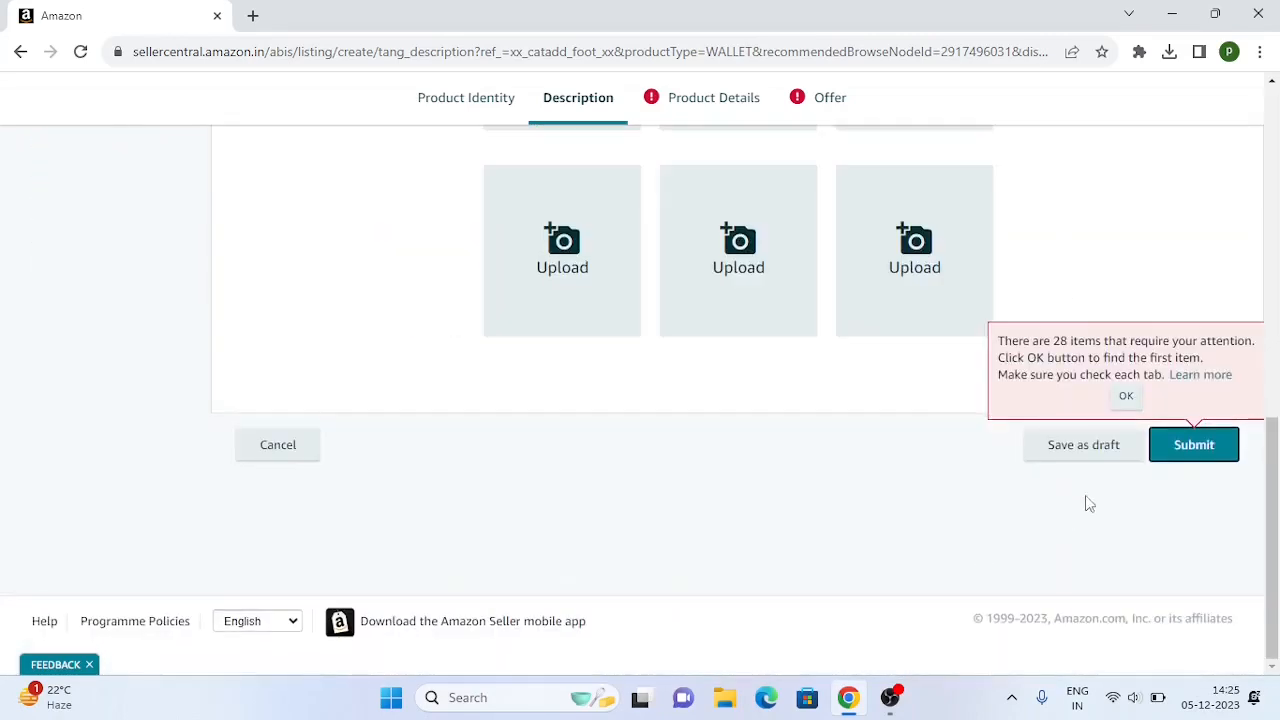
# Step: Go to the listing's first item requiring attention and set the closure type to Snap
pyautogui.click(1168, 452)
pyautogui.click(1123, 396)
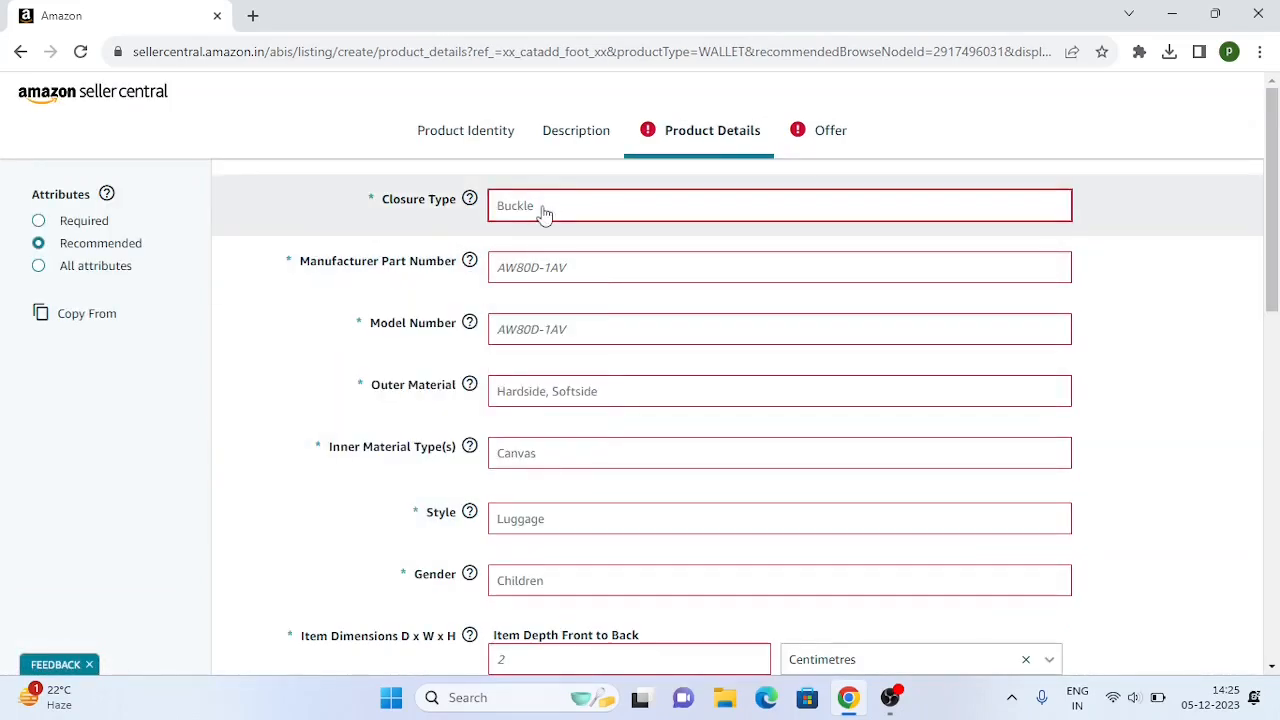
pyautogui.click(545, 206)
pyautogui.scroll(-1, 537, 330)
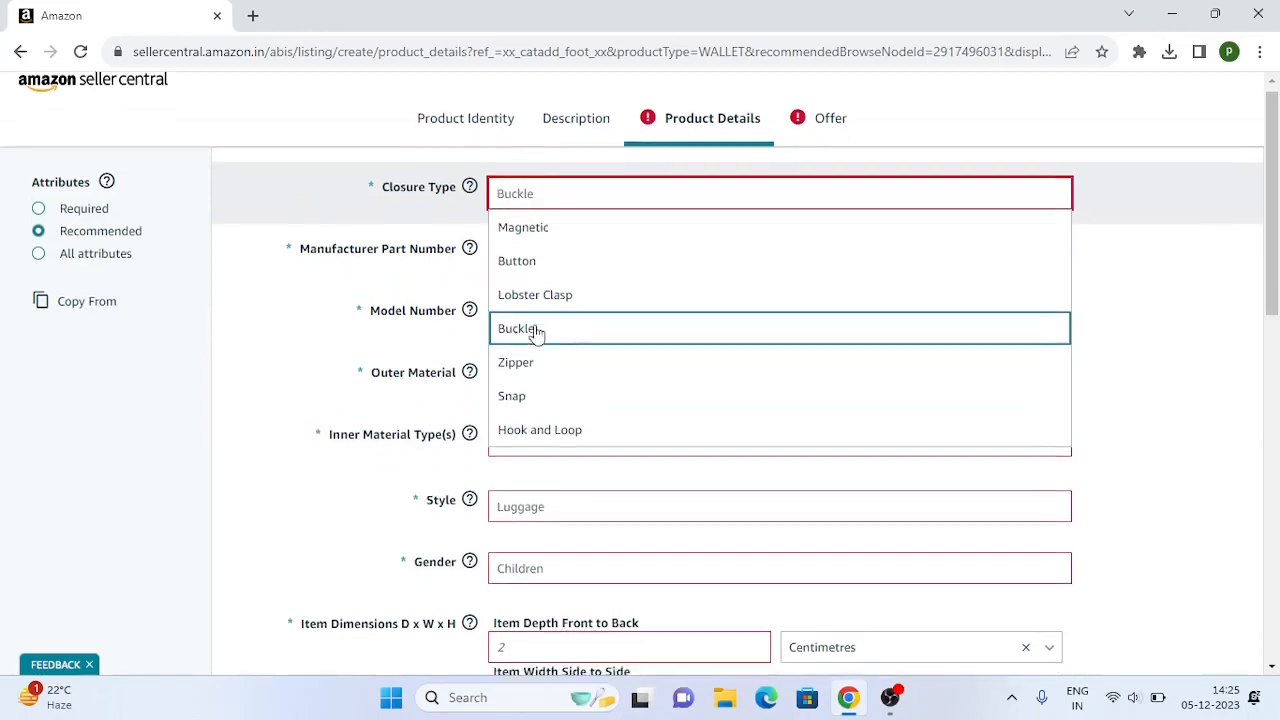
pyautogui.scroll(1, 534, 334)
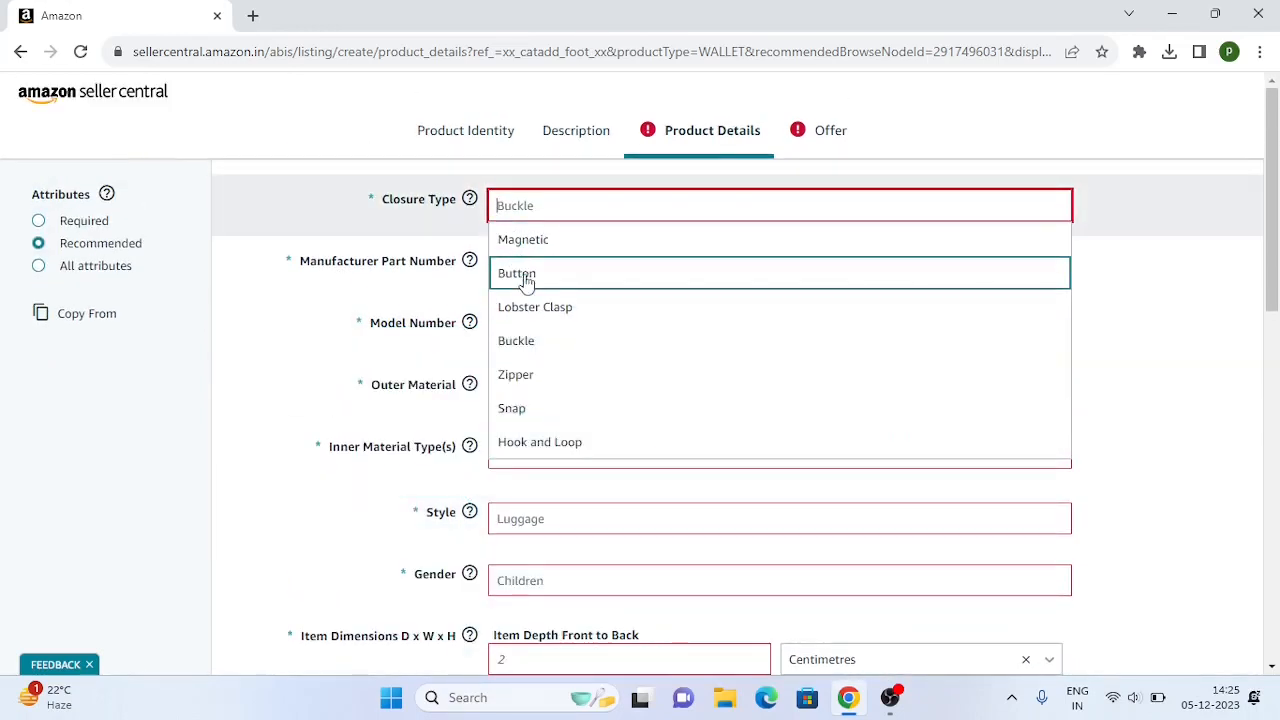
pyautogui.scroll(-1, 530, 280)
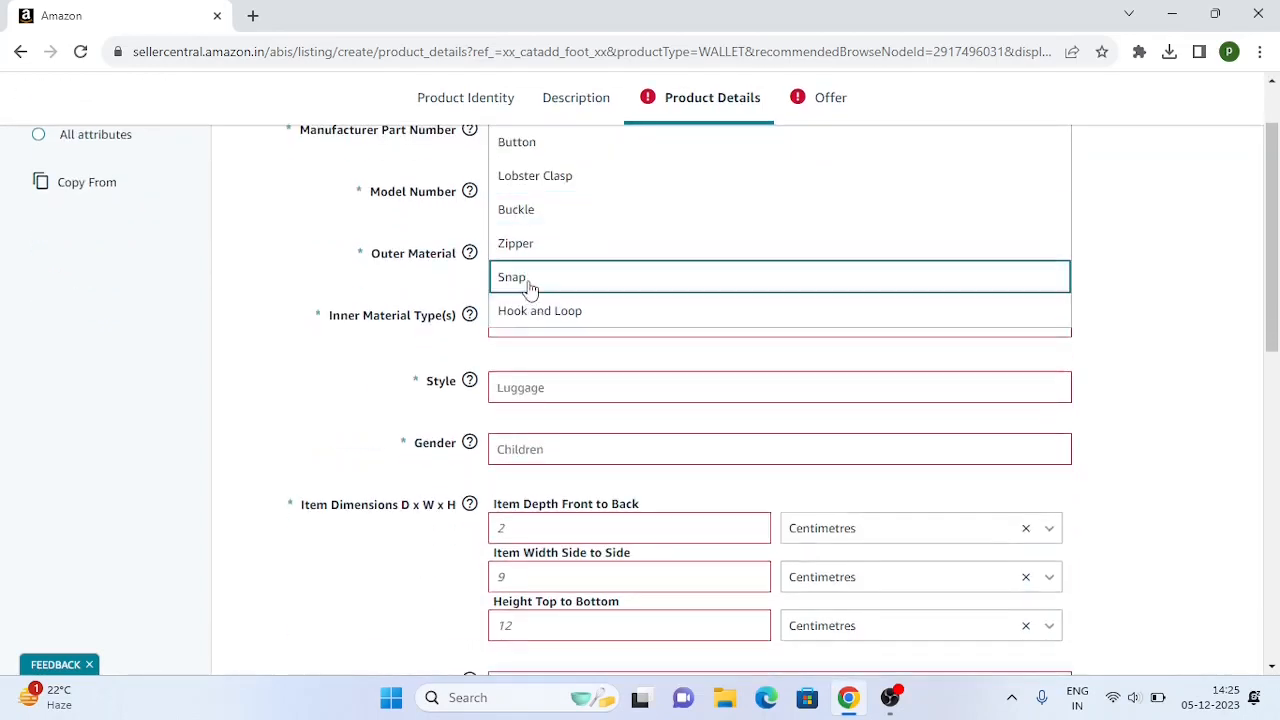
pyautogui.click(530, 280)
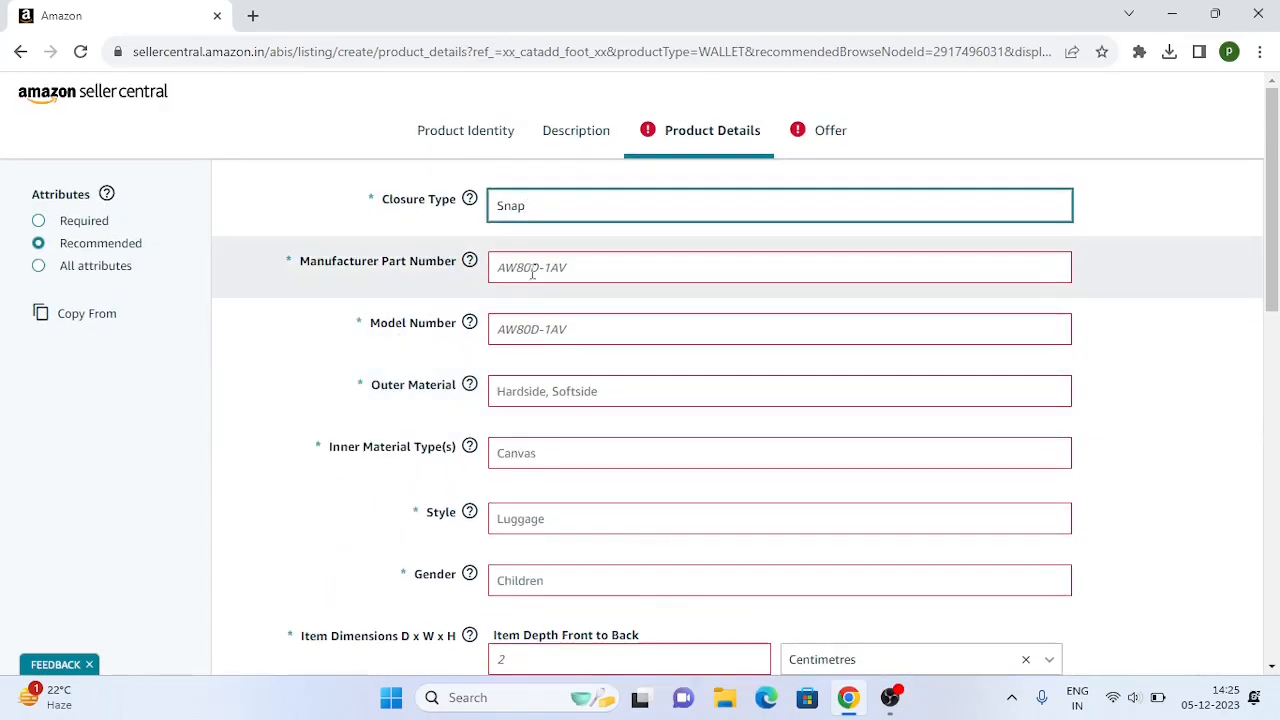
# Step: Enter ABV112 as the manufacturer part number and Brown115 as the model number
pyautogui.click(532, 272)
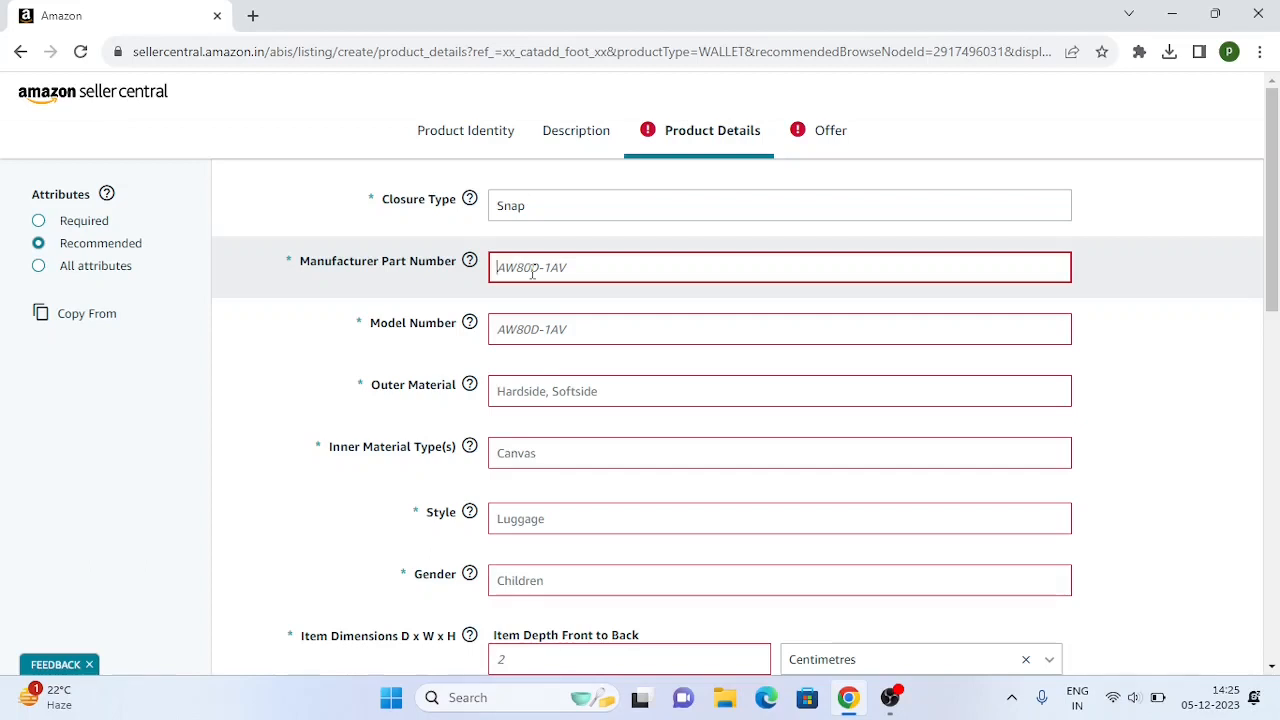
pyautogui.write('ABV112')
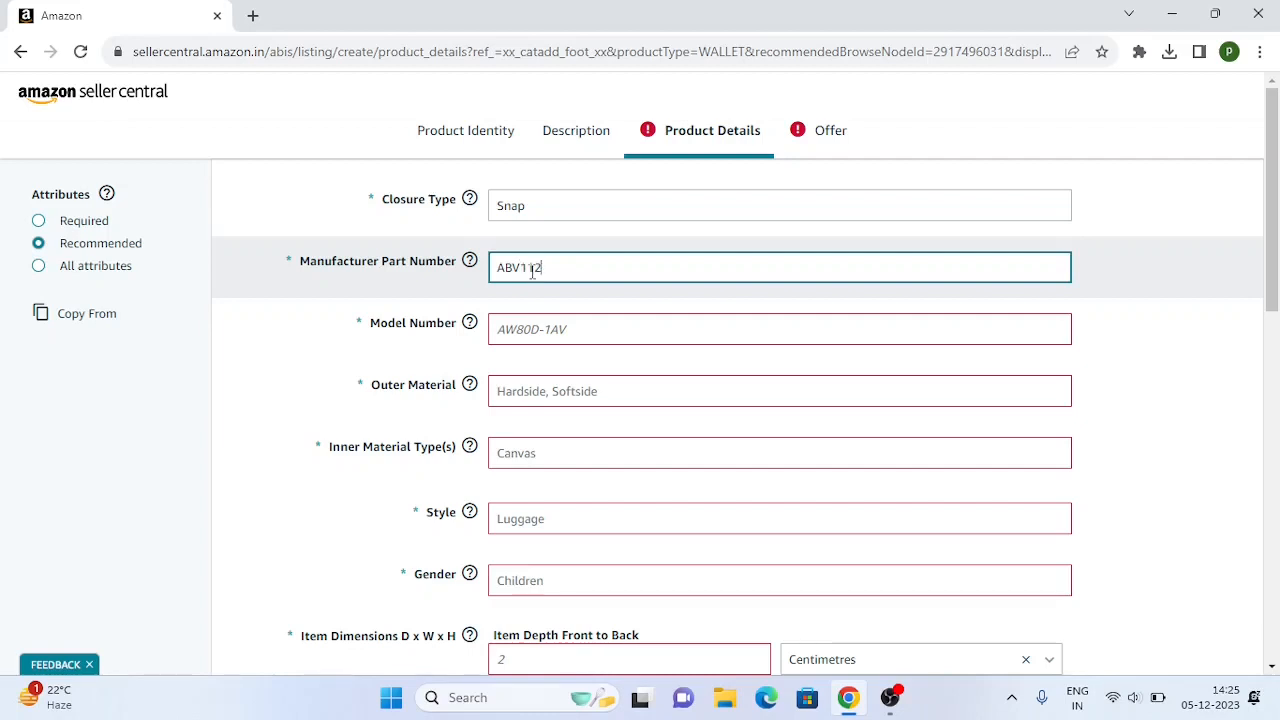
pyautogui.click(560, 333)
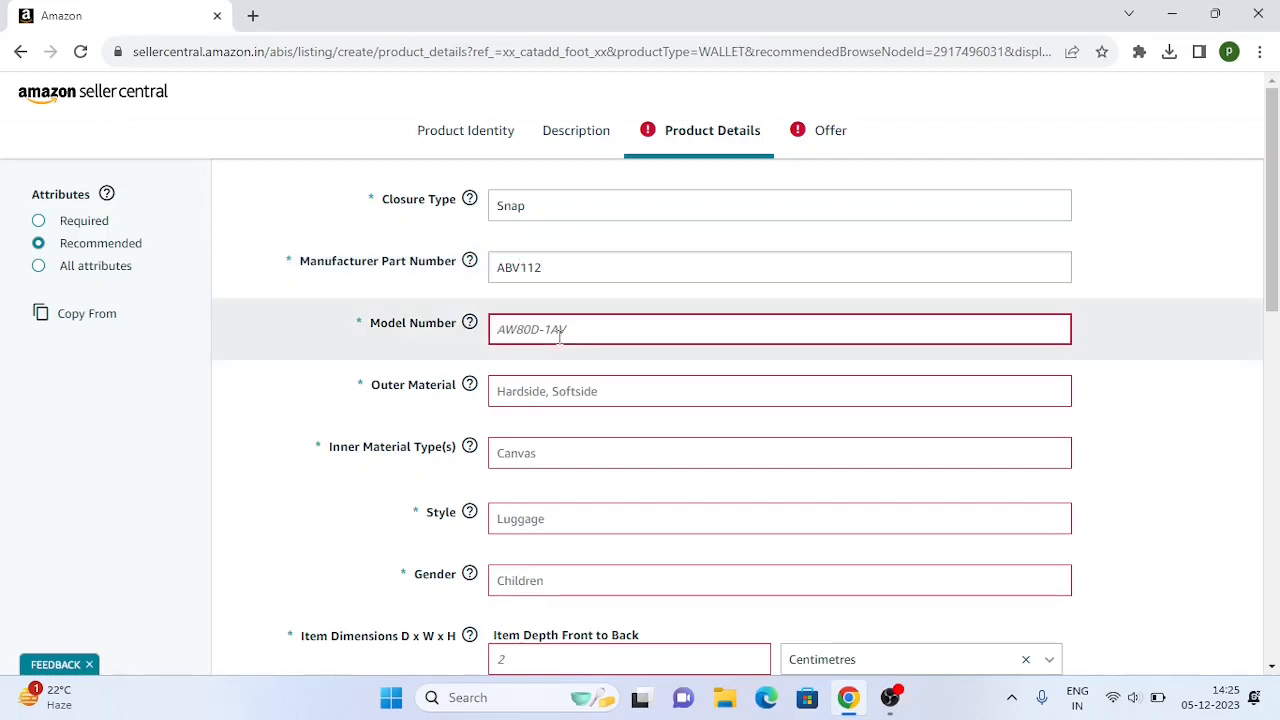
pyautogui.write('Brow')
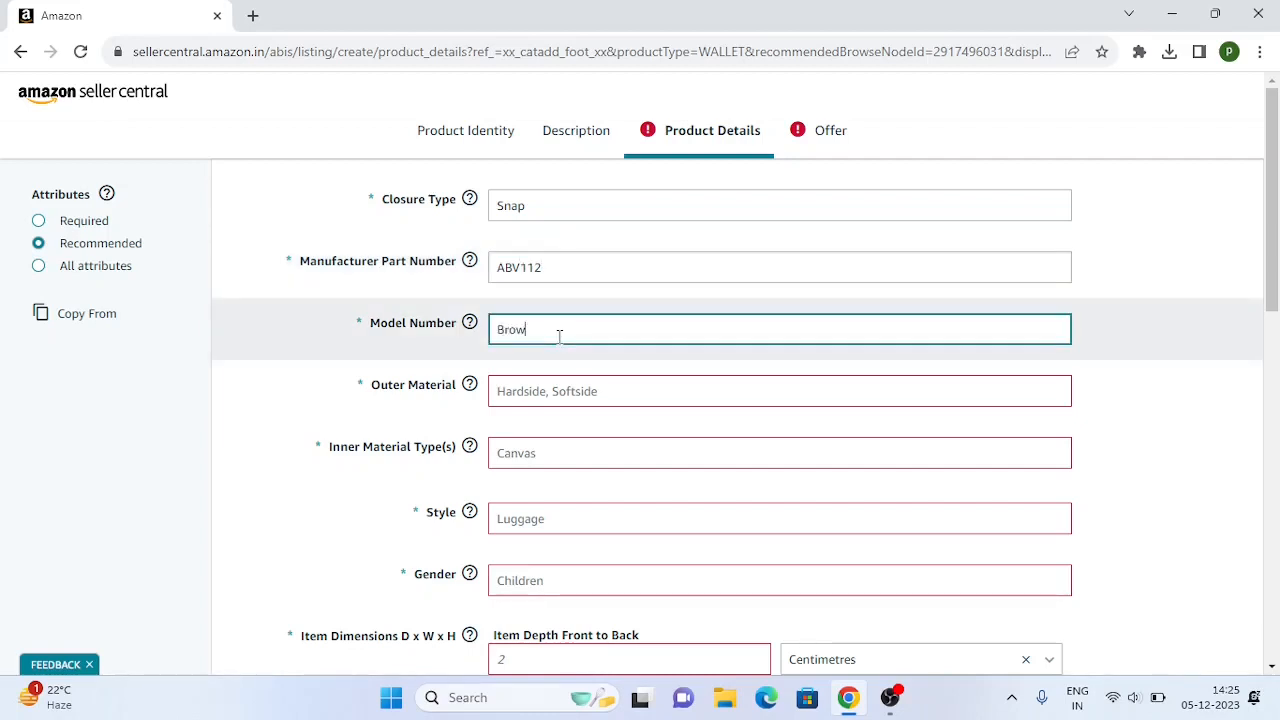
pyautogui.write('n115')
# Step: Set both the outer material and the inner material type to Leather
pyautogui.click(553, 394)
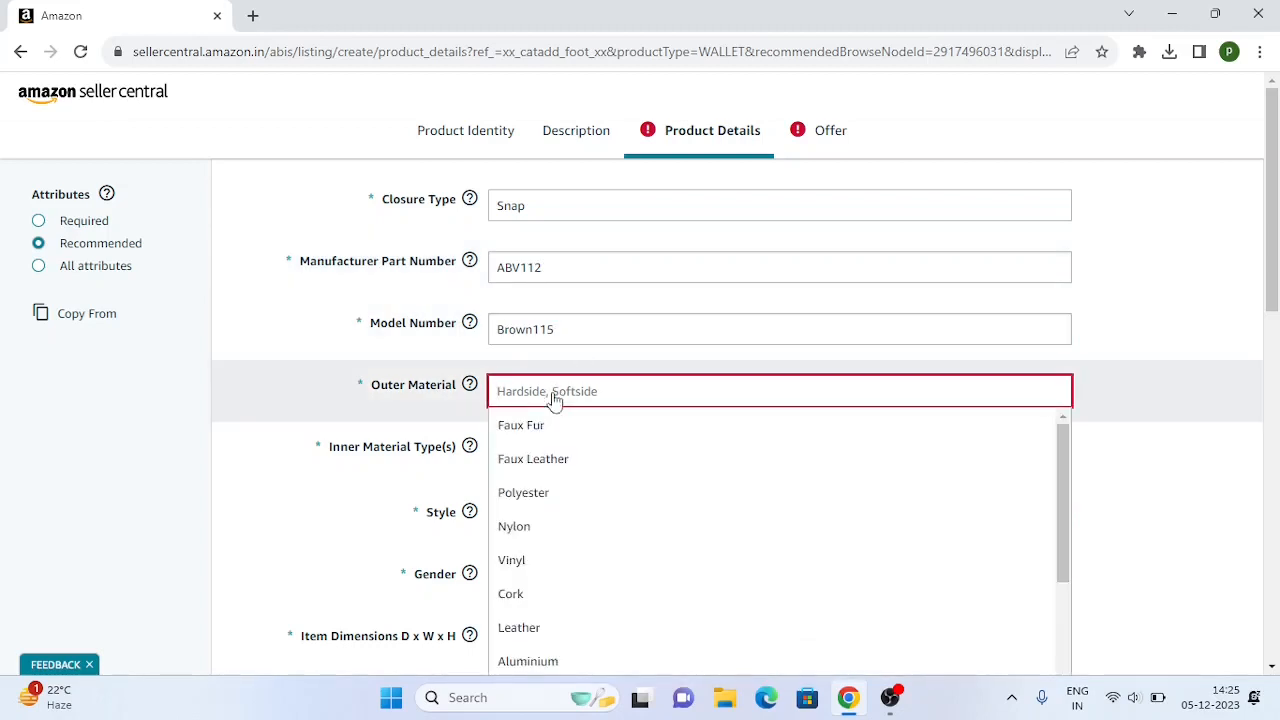
pyautogui.click(527, 630)
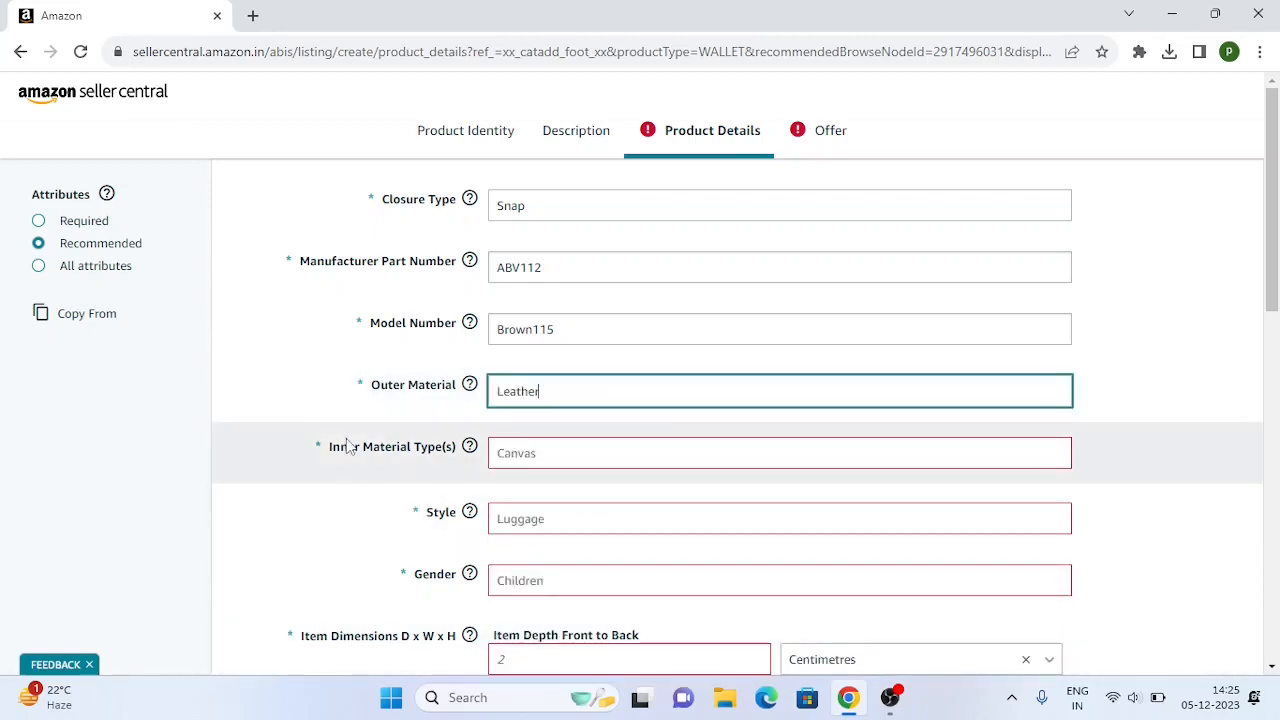
pyautogui.click(580, 450)
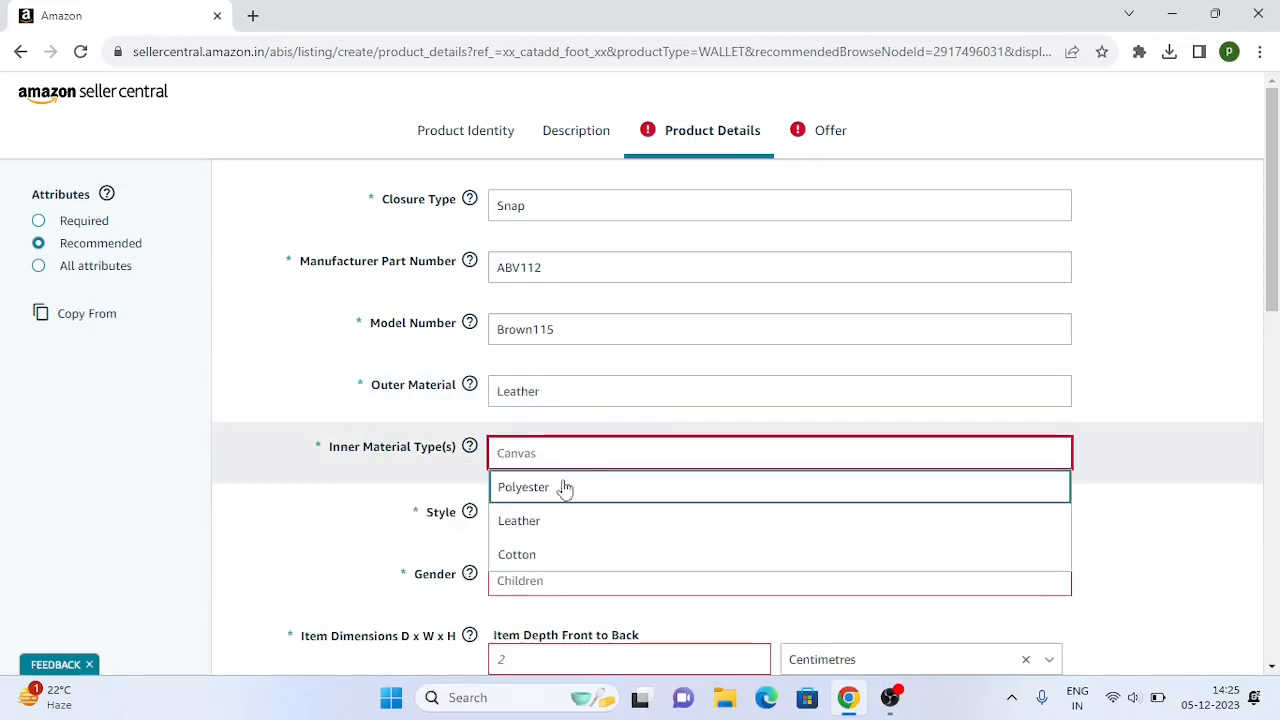
pyautogui.click(520, 520)
# Step: Set the wallet's style to Casual and its gender to Men
pyautogui.scroll(-2, 545, 297)
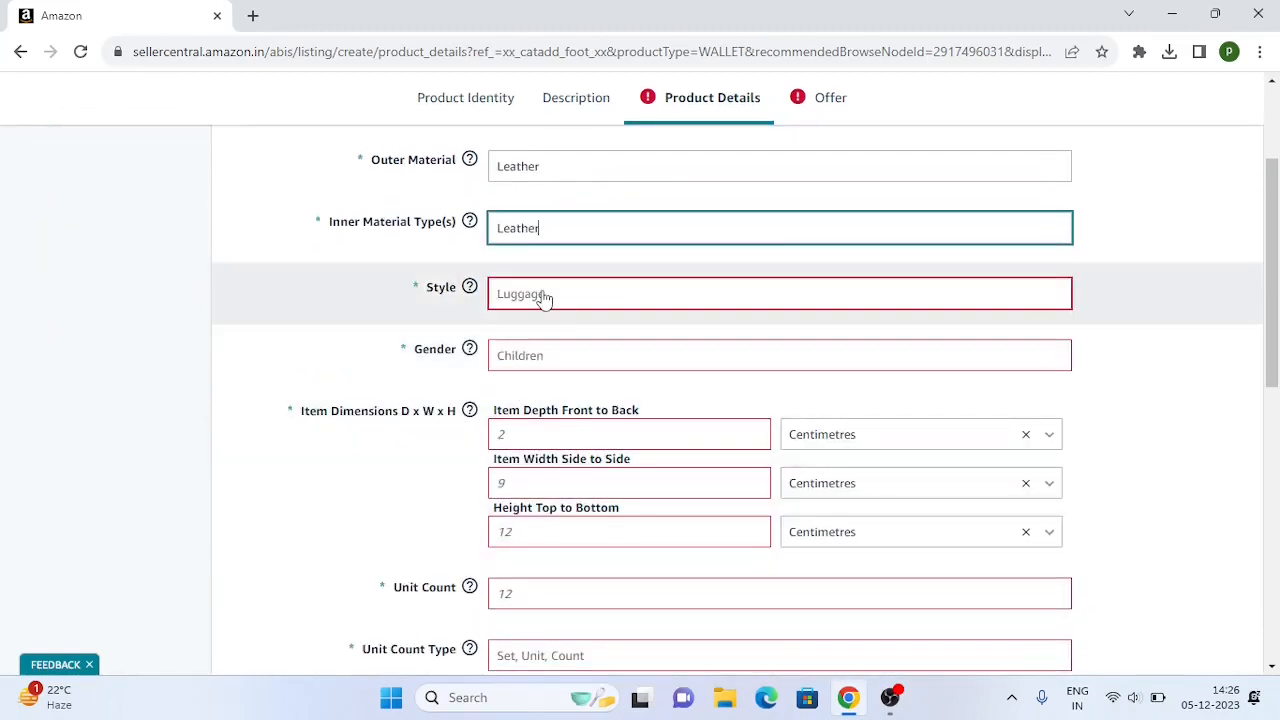
pyautogui.click(545, 298)
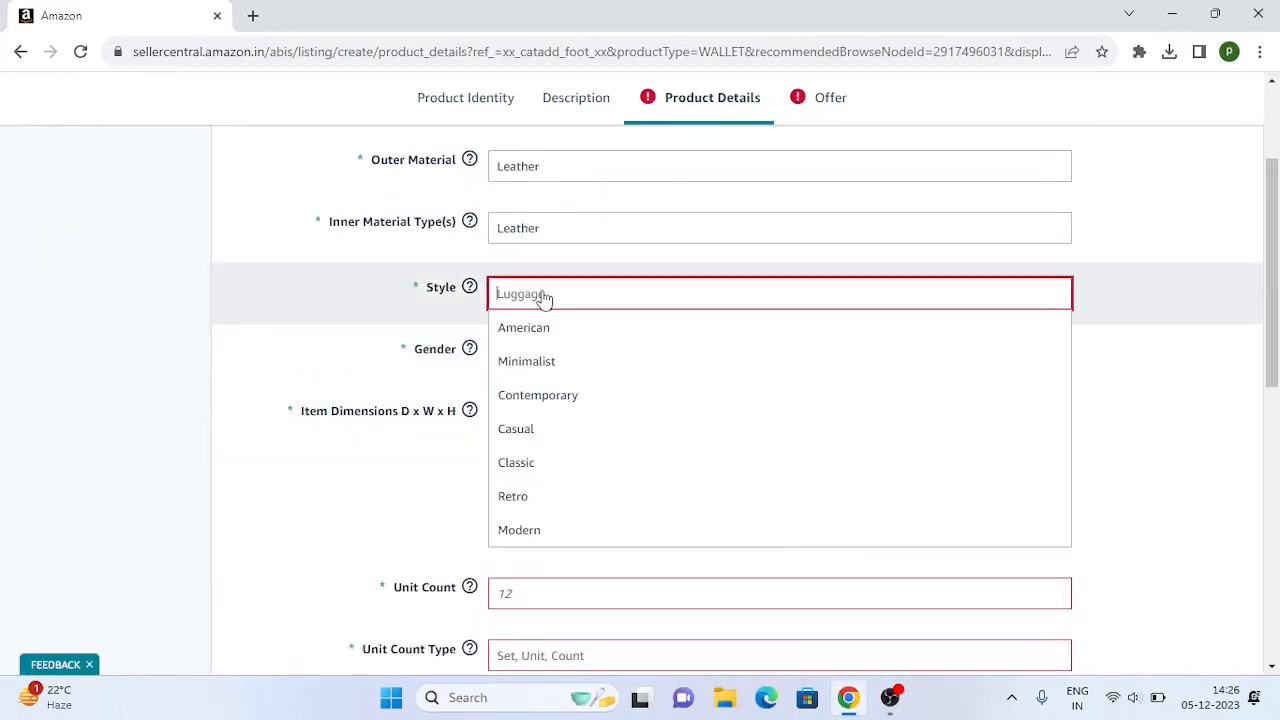
pyautogui.click(522, 432)
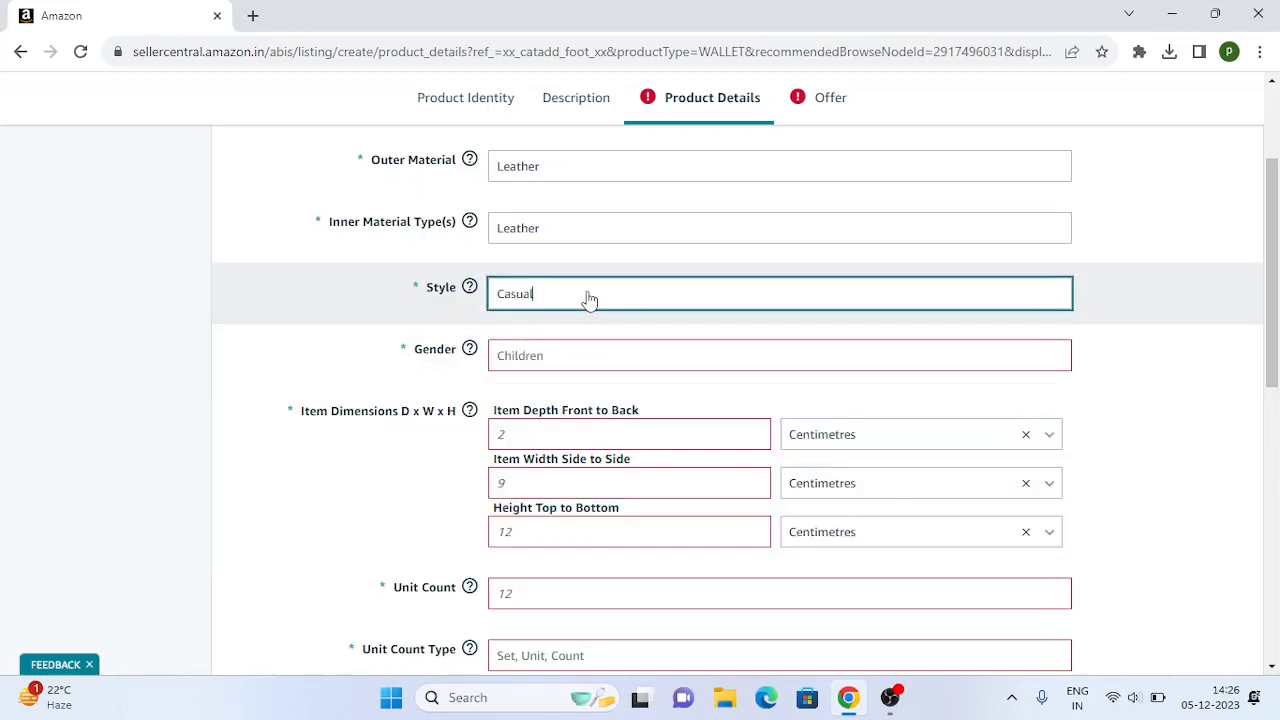
pyautogui.click(548, 357)
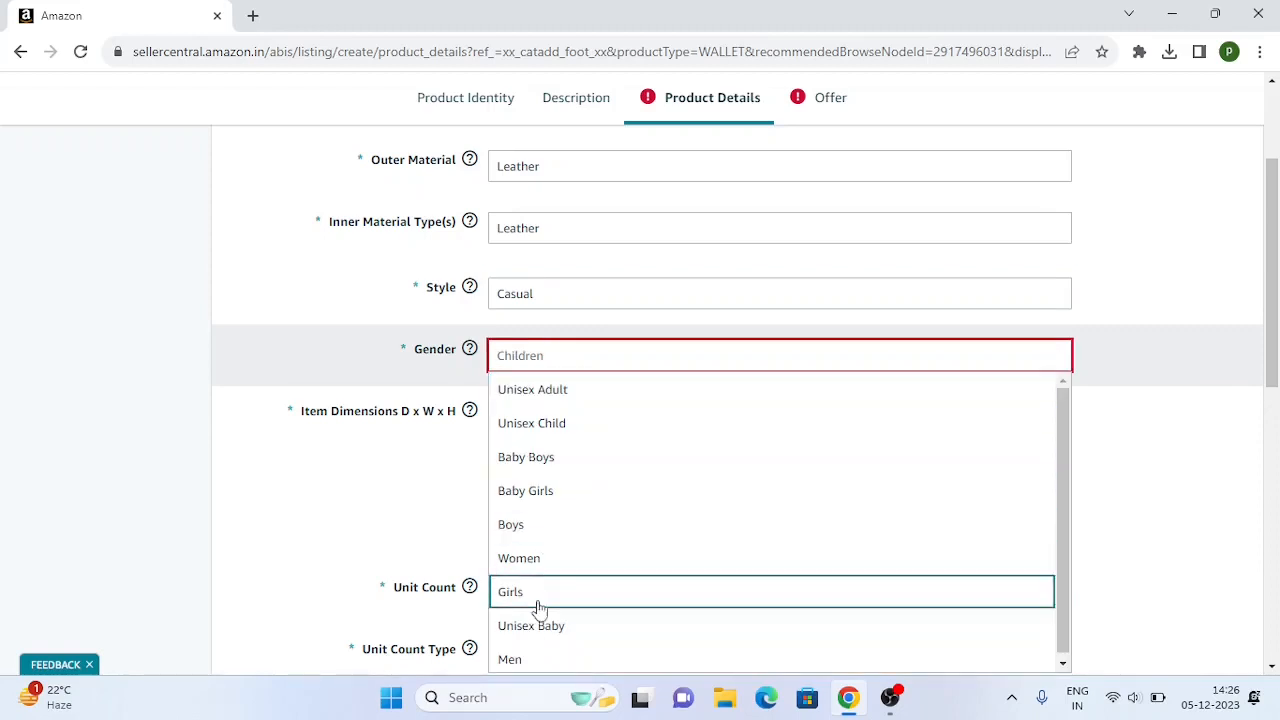
pyautogui.click(520, 657)
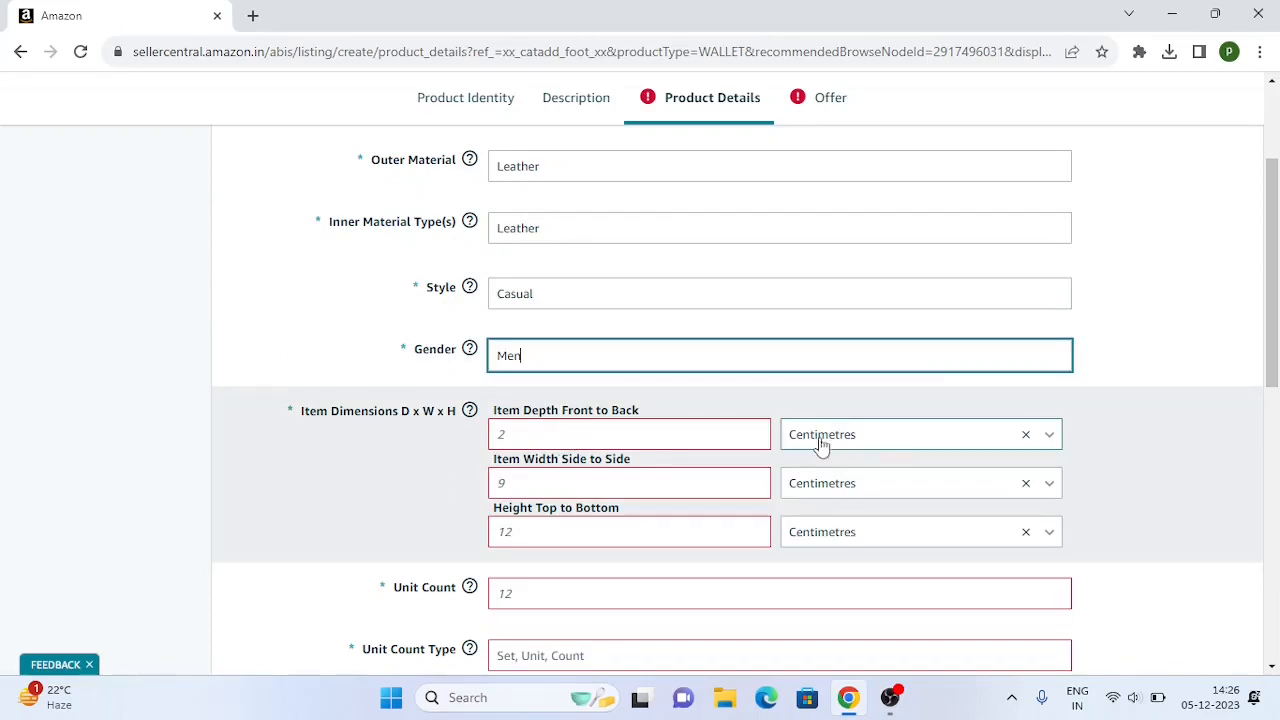
# Step: Enter the item dimensions in centimetres: depth 15, width 8 and height 6
pyautogui.click(960, 440)
pyautogui.click(963, 440)
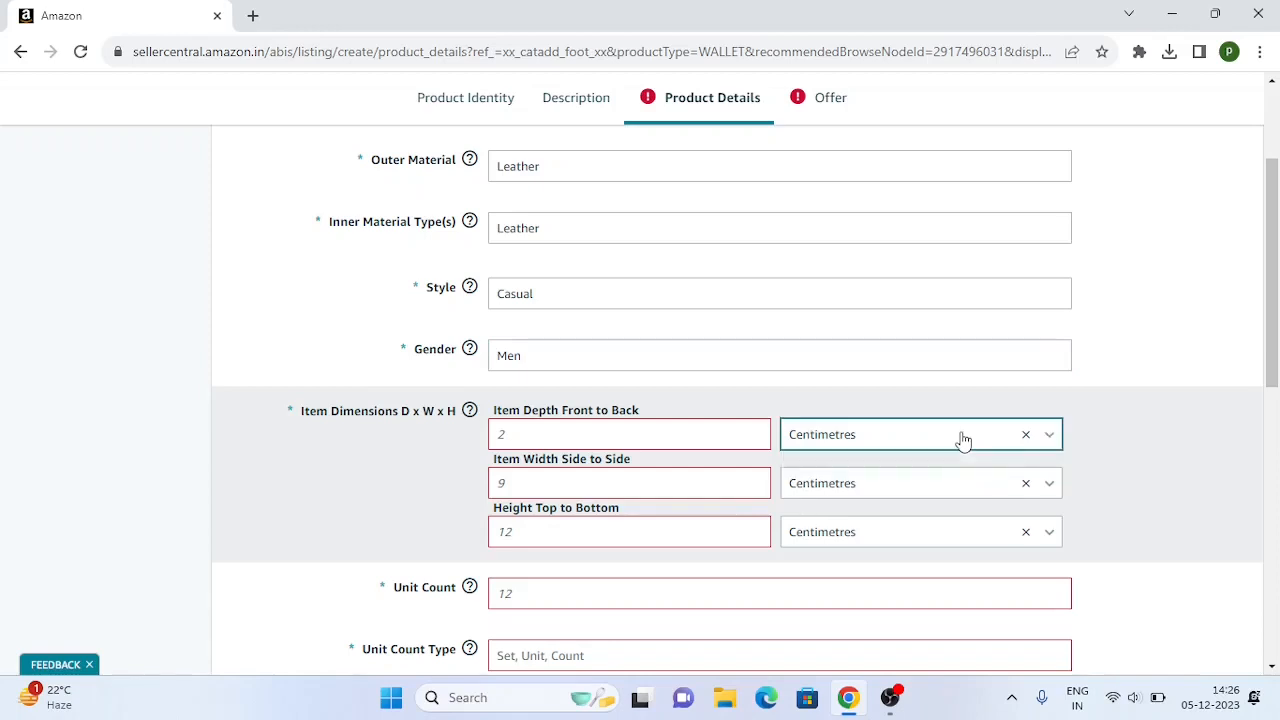
pyautogui.click(612, 430)
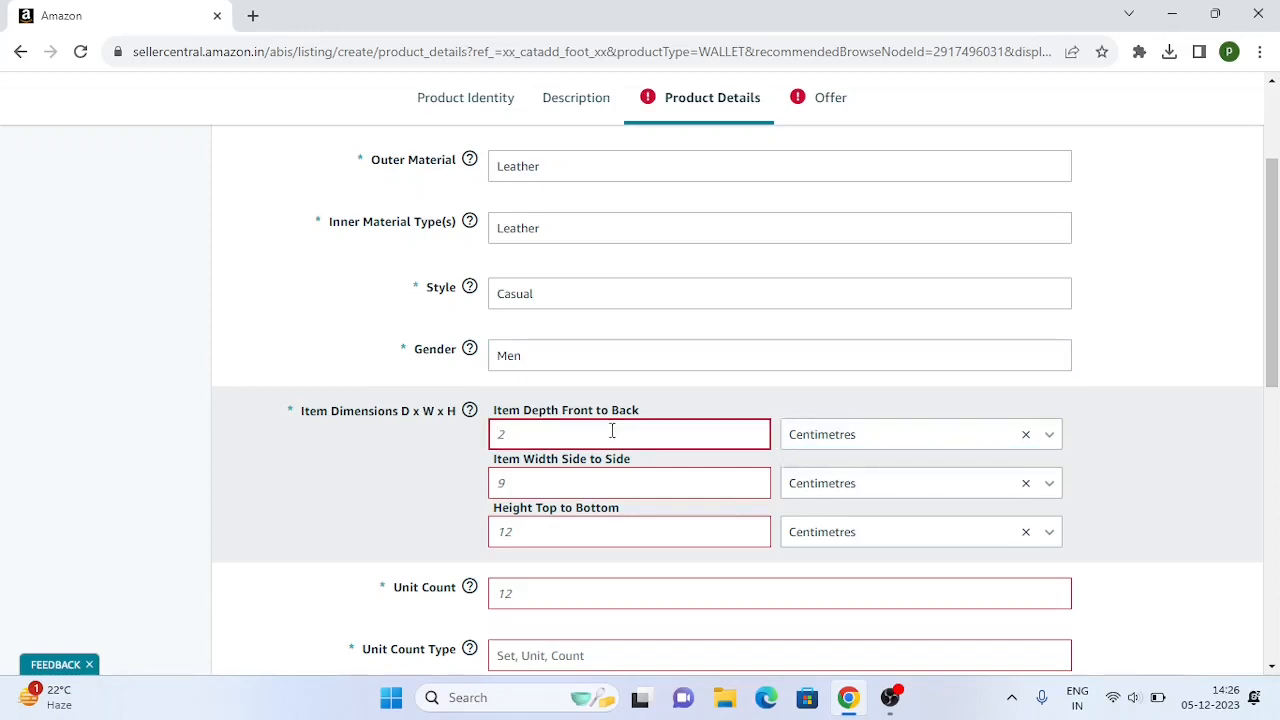
pyautogui.write('15')
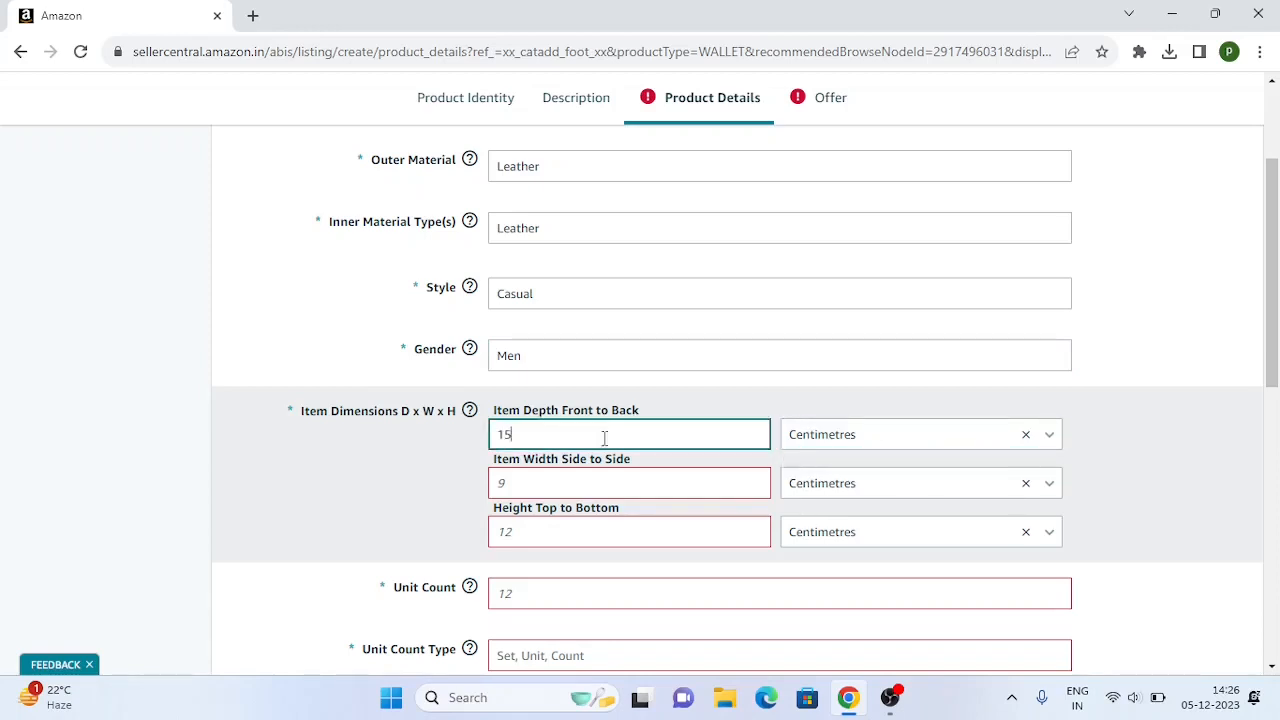
pyautogui.click(558, 480)
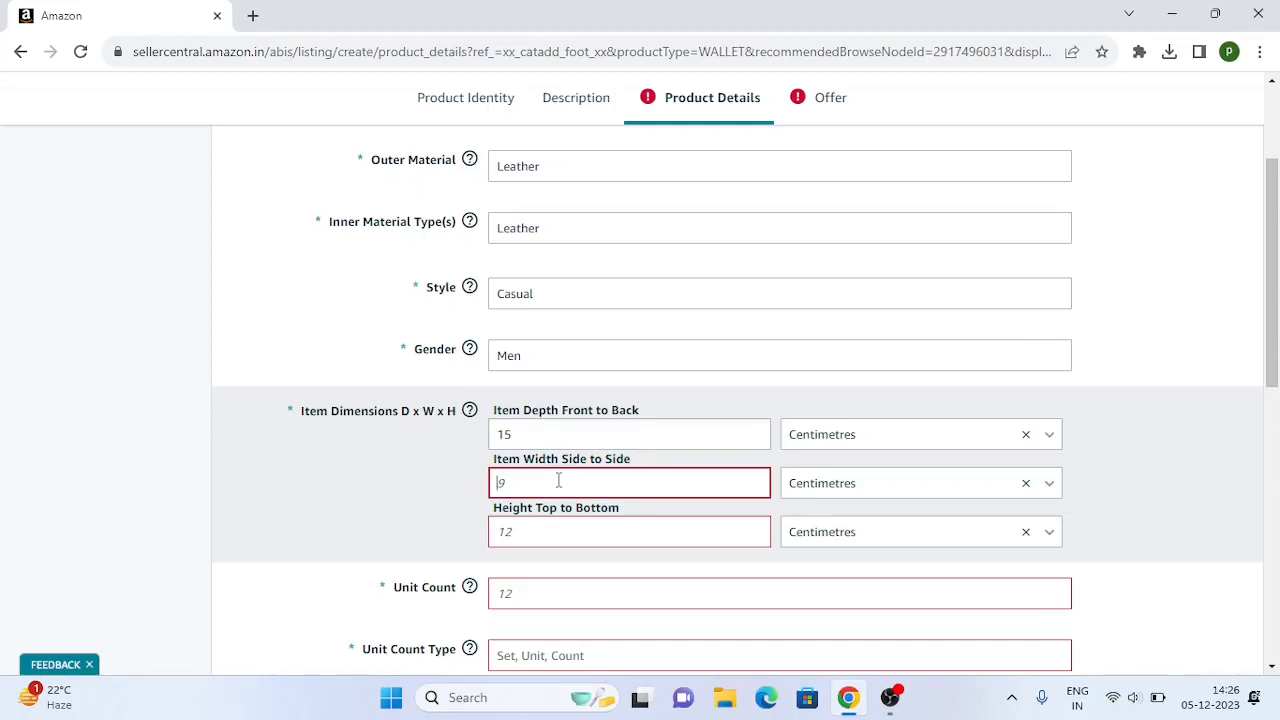
pyautogui.write('8')
pyautogui.click(558, 533)
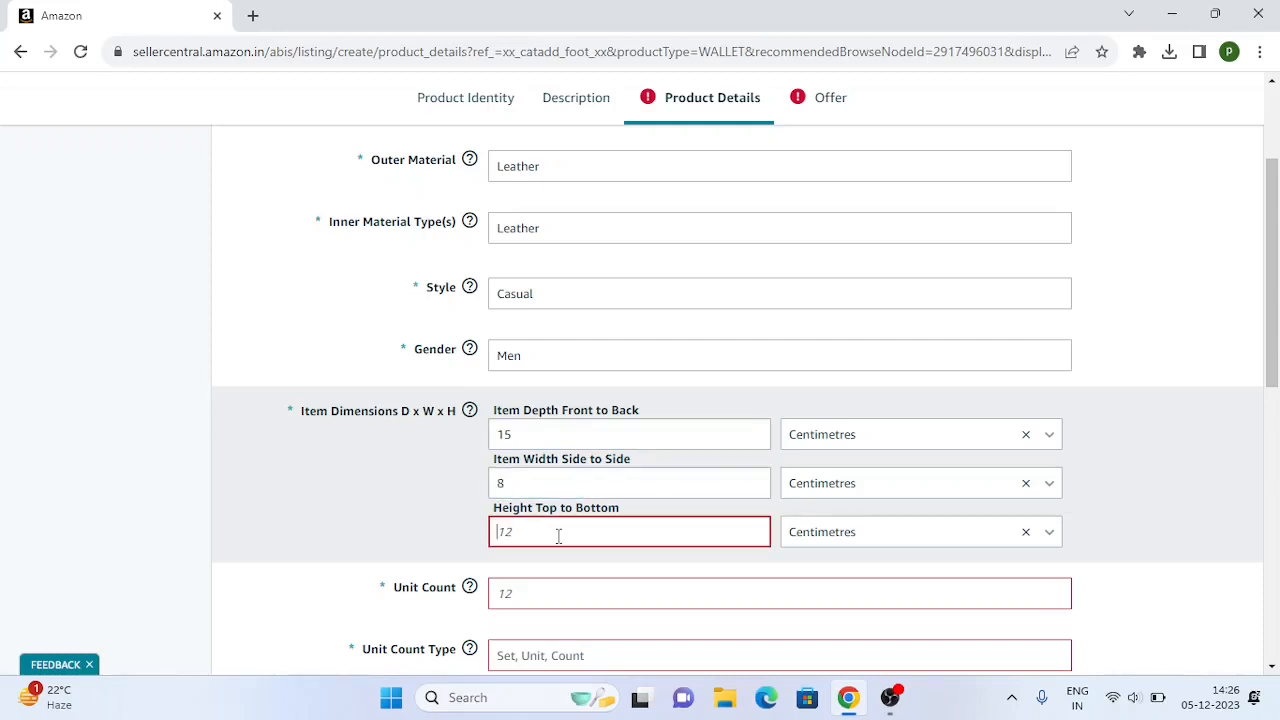
pyautogui.write('6')
# Step: Set the unit count type to Piece
pyautogui.scroll(-3, 557, 537)
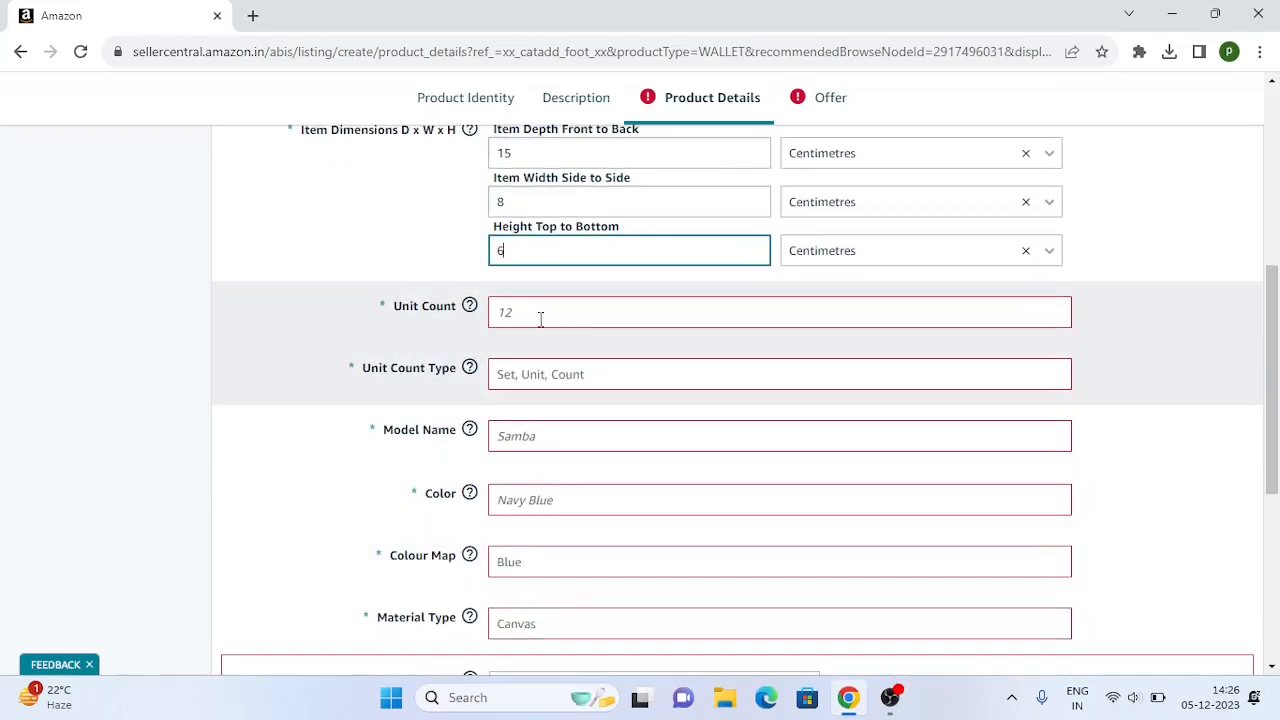
pyautogui.click(560, 374)
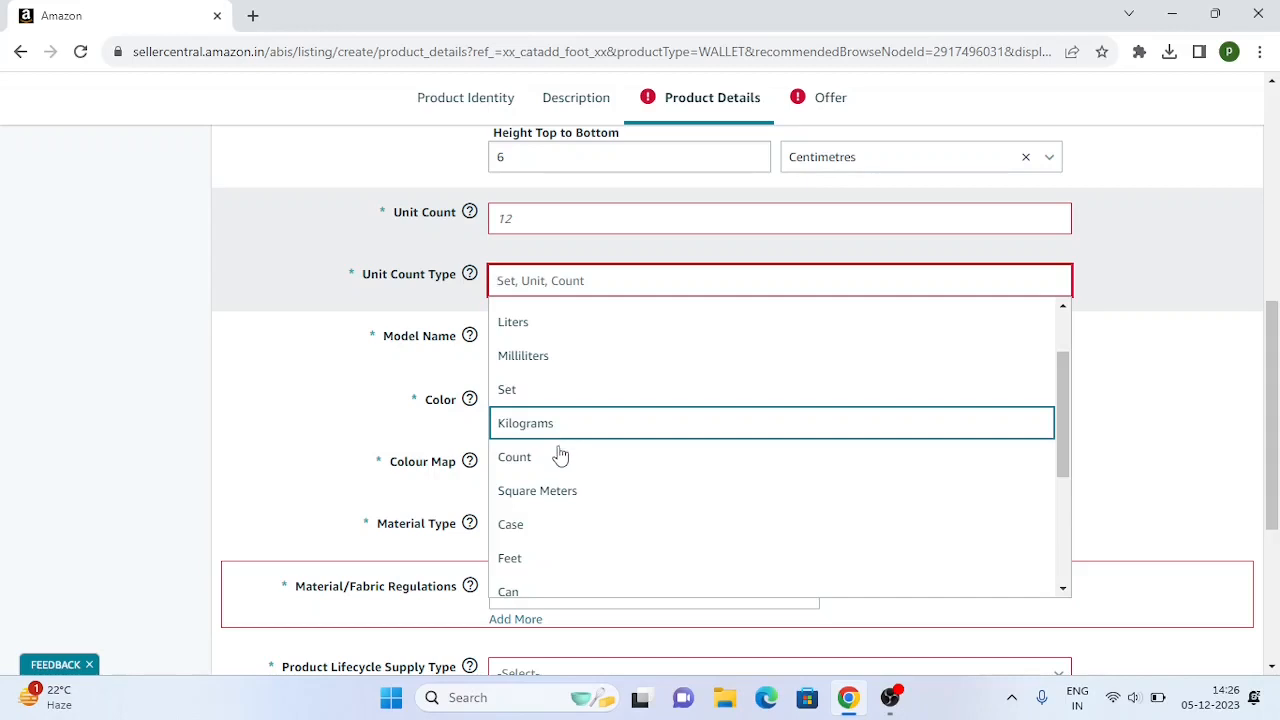
pyautogui.click(74, 360)
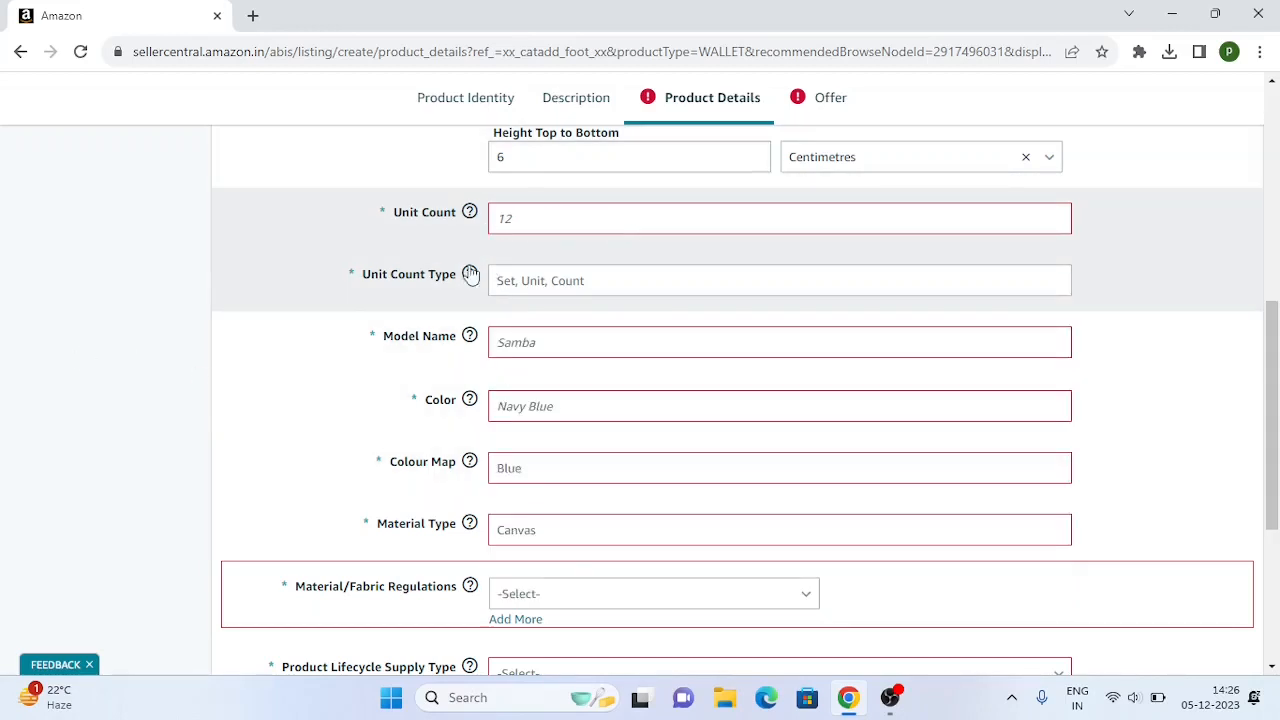
pyautogui.click(537, 287)
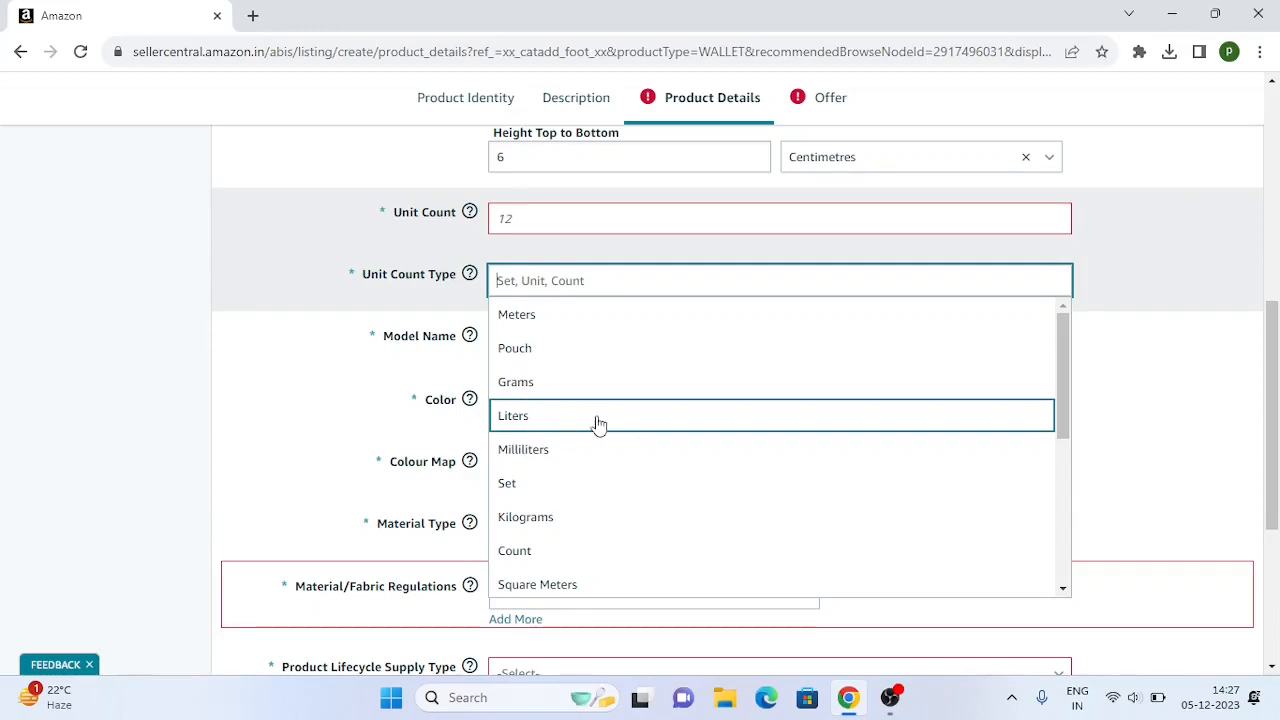
pyautogui.scroll(-1, 568, 409)
pyautogui.scroll(-1, 545, 419)
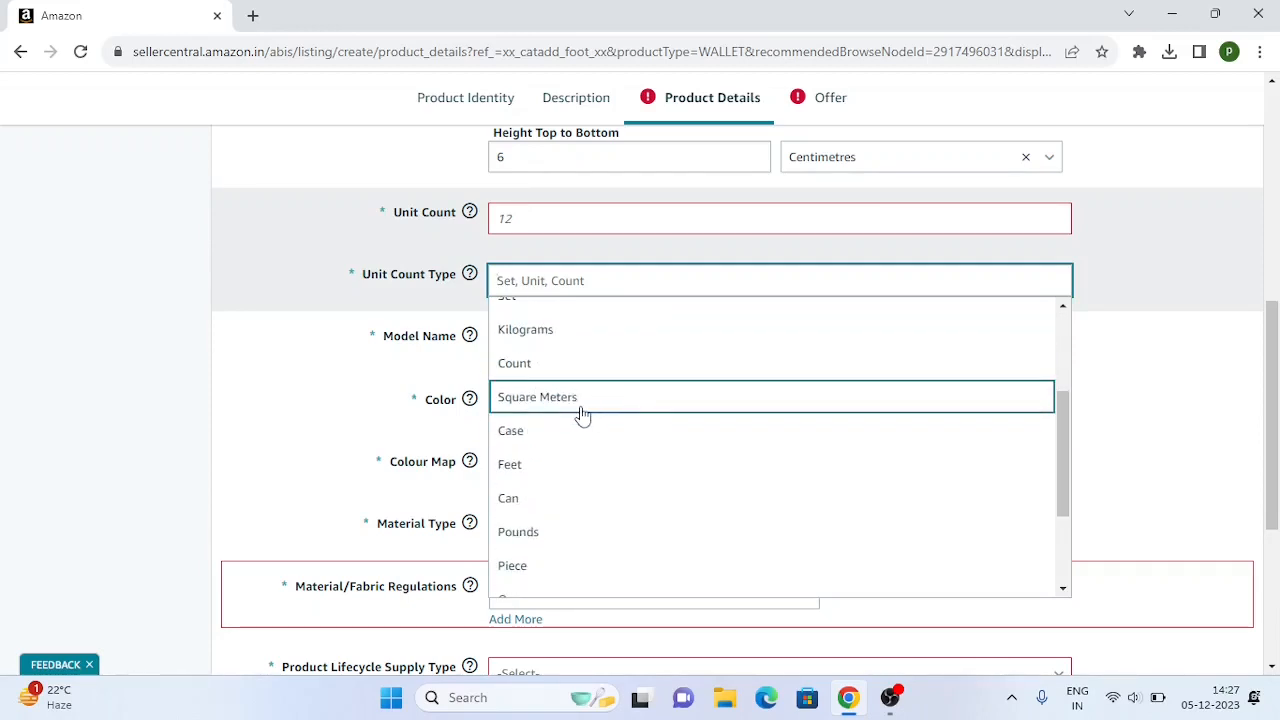
pyautogui.scroll(-1, 583, 416)
pyautogui.click(531, 474)
# Step: Set the unit count to 1 and check the chosen unit count type
pyautogui.scroll(2, 513, 410)
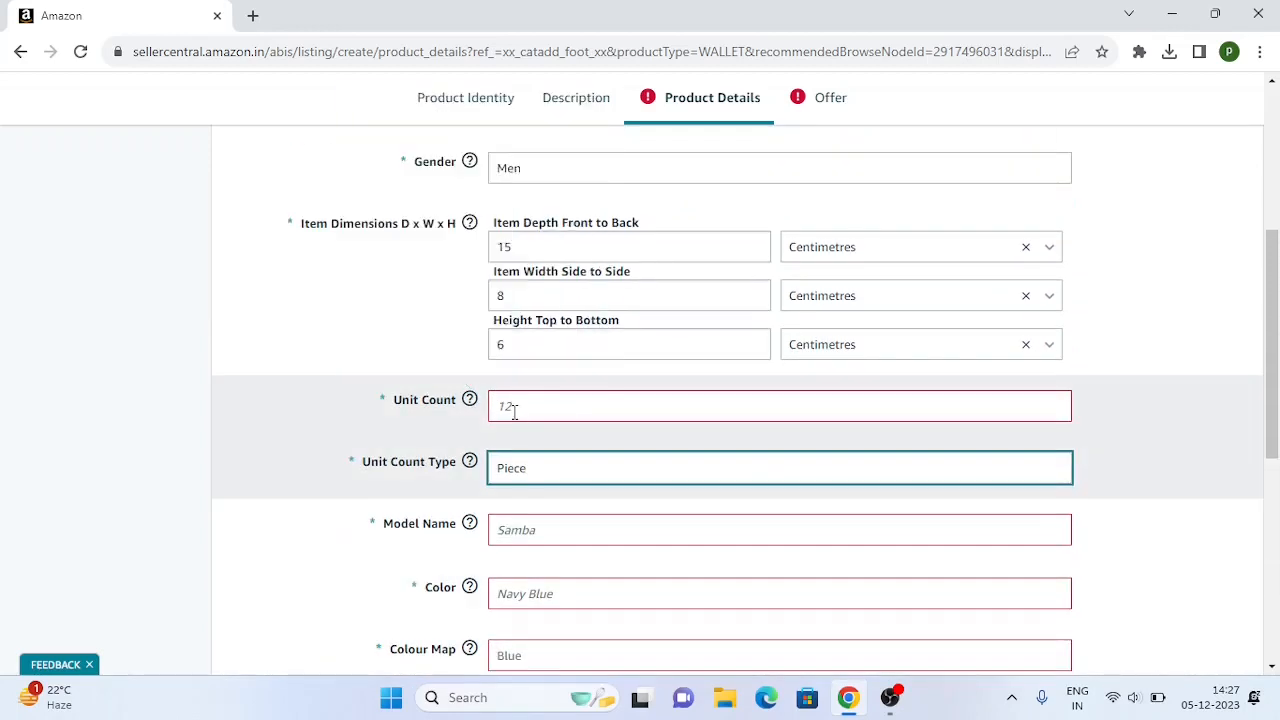
pyautogui.click(518, 413)
pyautogui.write('1')
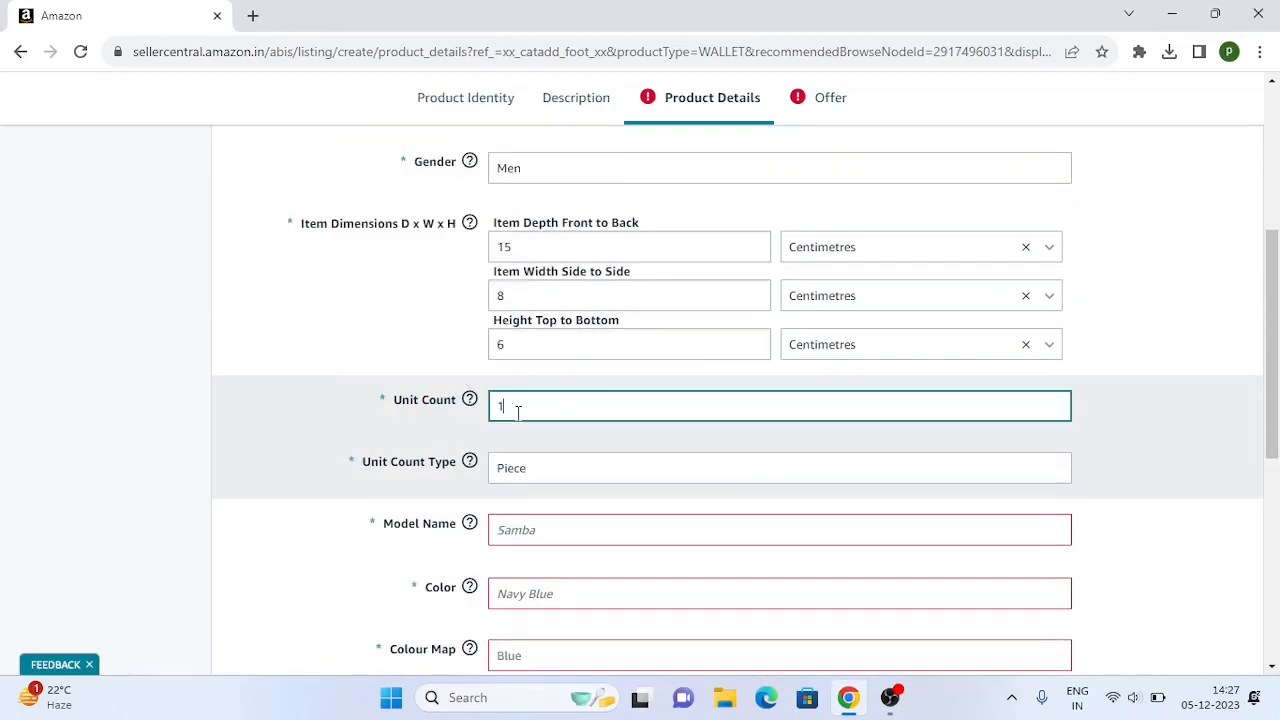
pyautogui.scroll(-1, 249, 523)
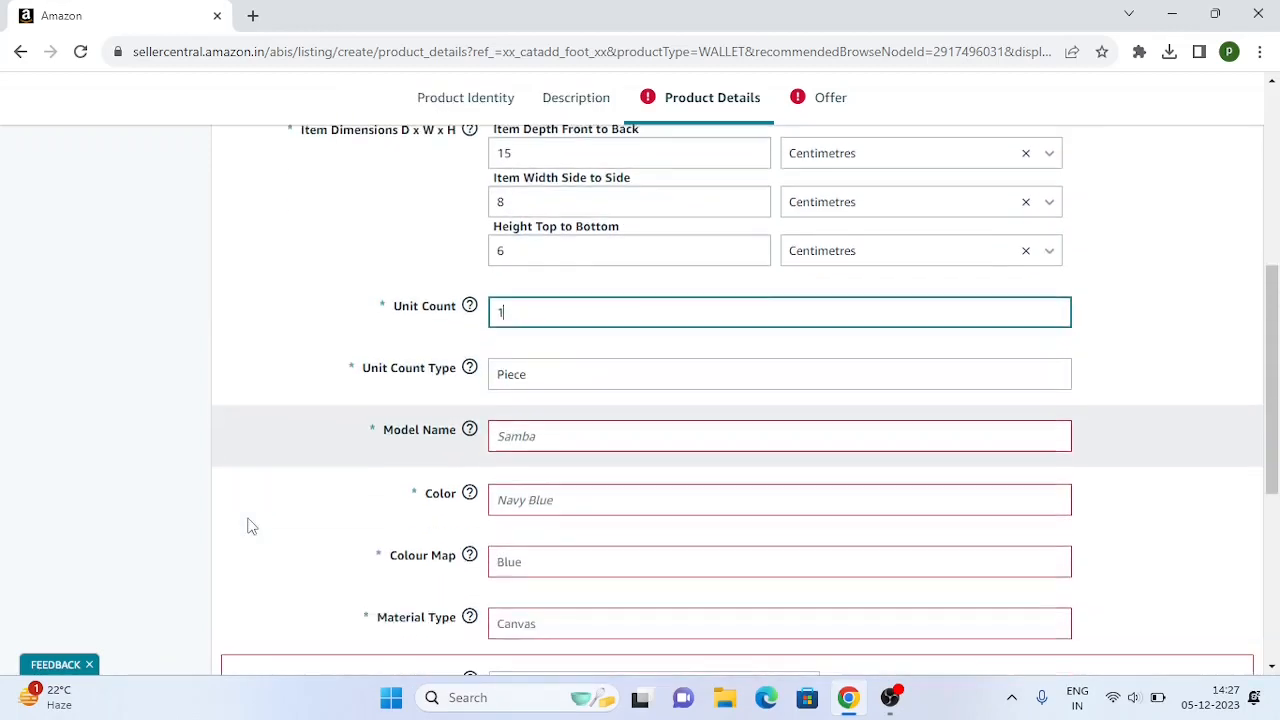
pyautogui.click(519, 383)
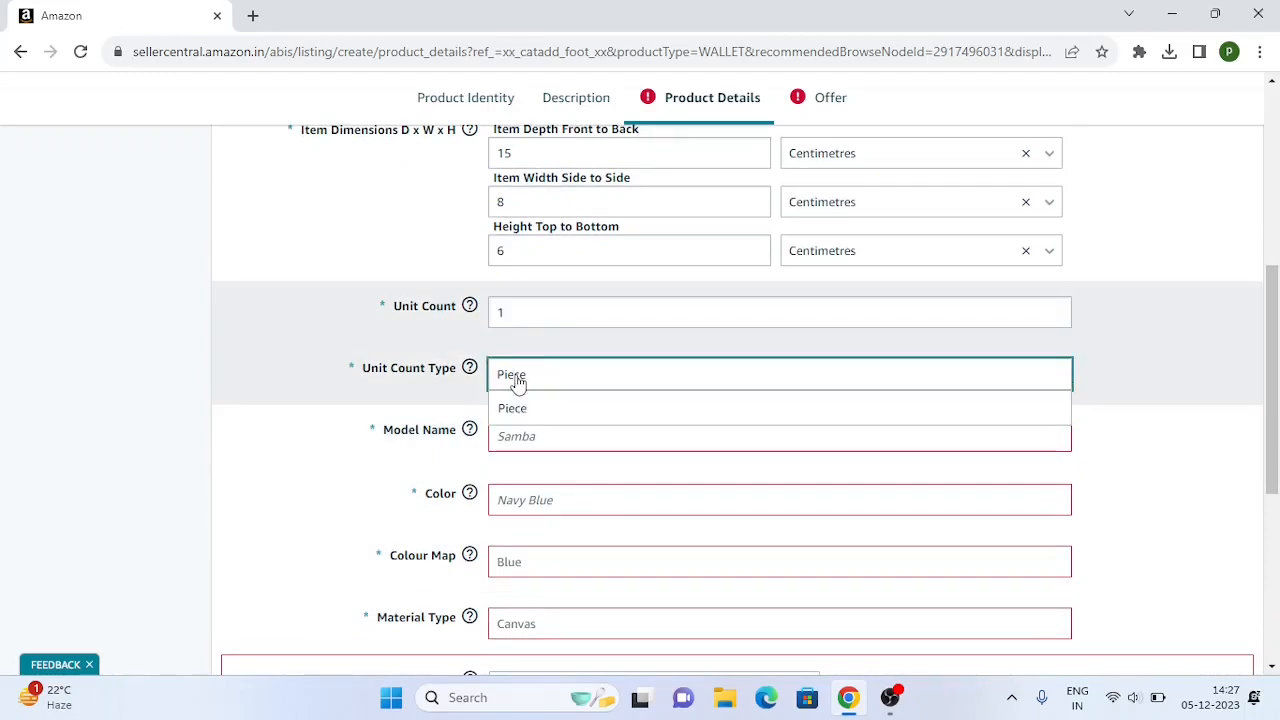
pyautogui.click(150, 415)
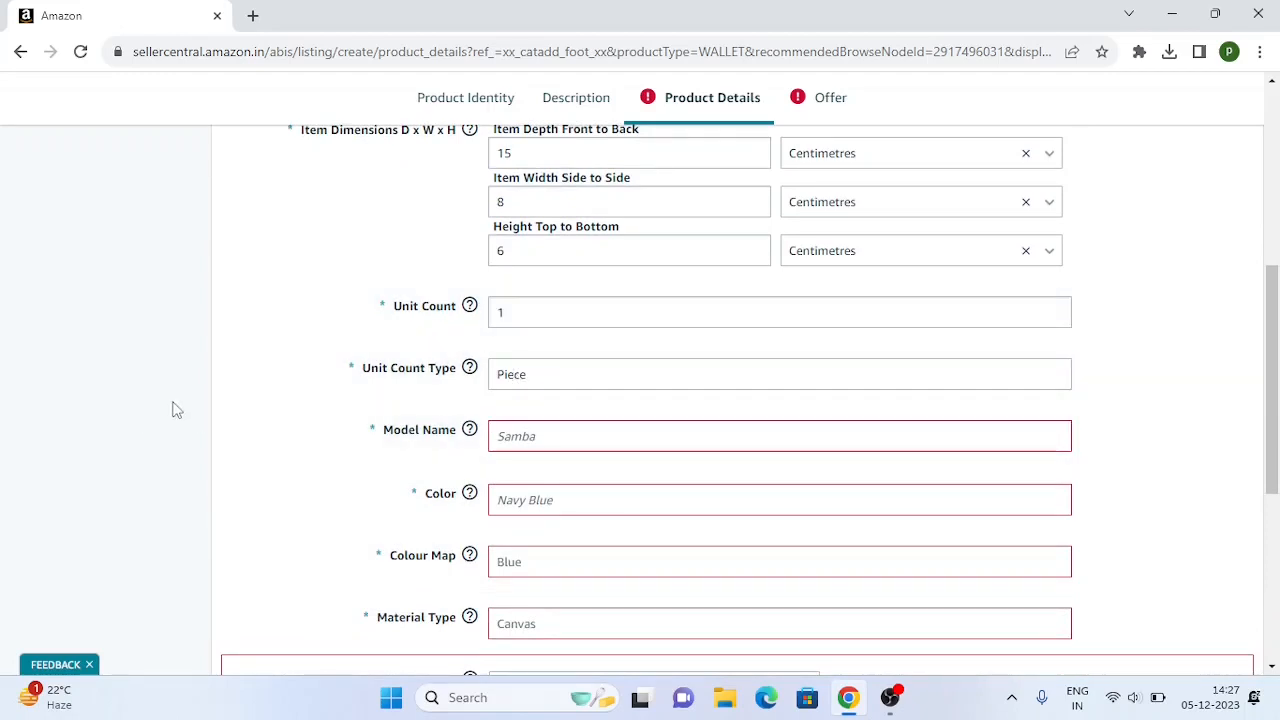
# Step: Enter brownwalletmen12 as the wallet's model name
pyautogui.scroll(-1, 173, 410)
pyautogui.click(544, 345)
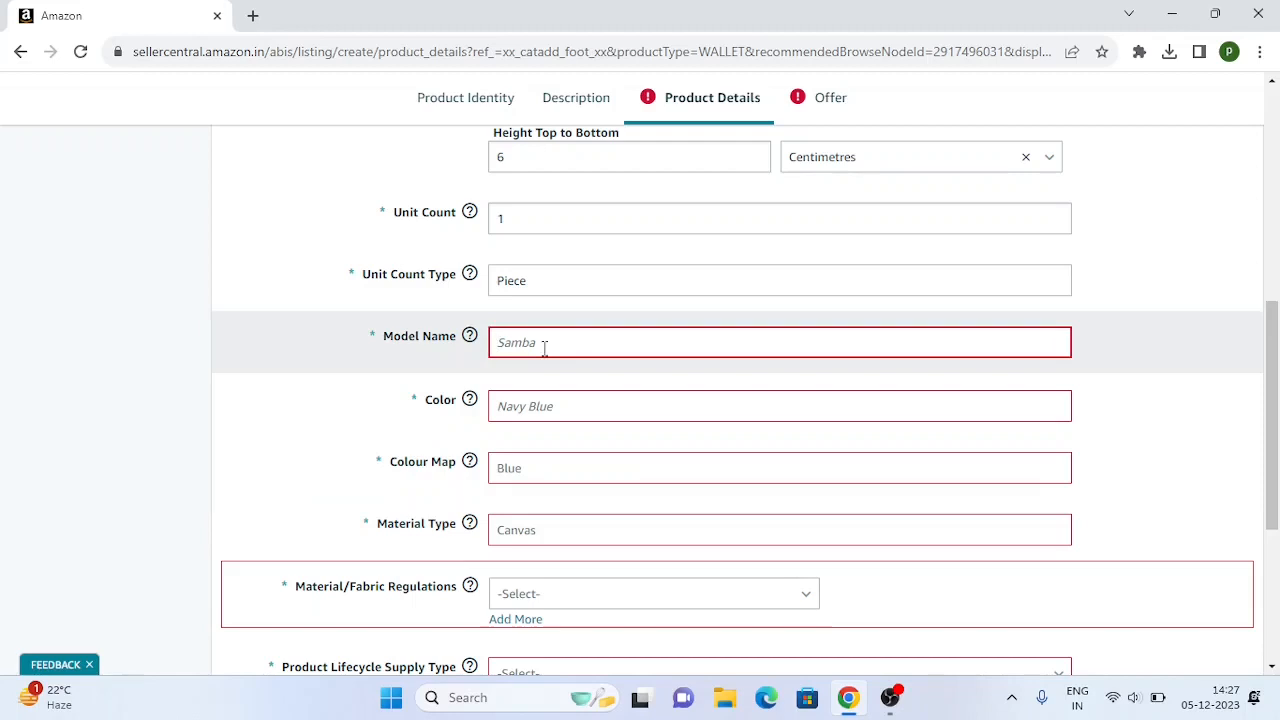
pyautogui.scroll(6, 544, 345)
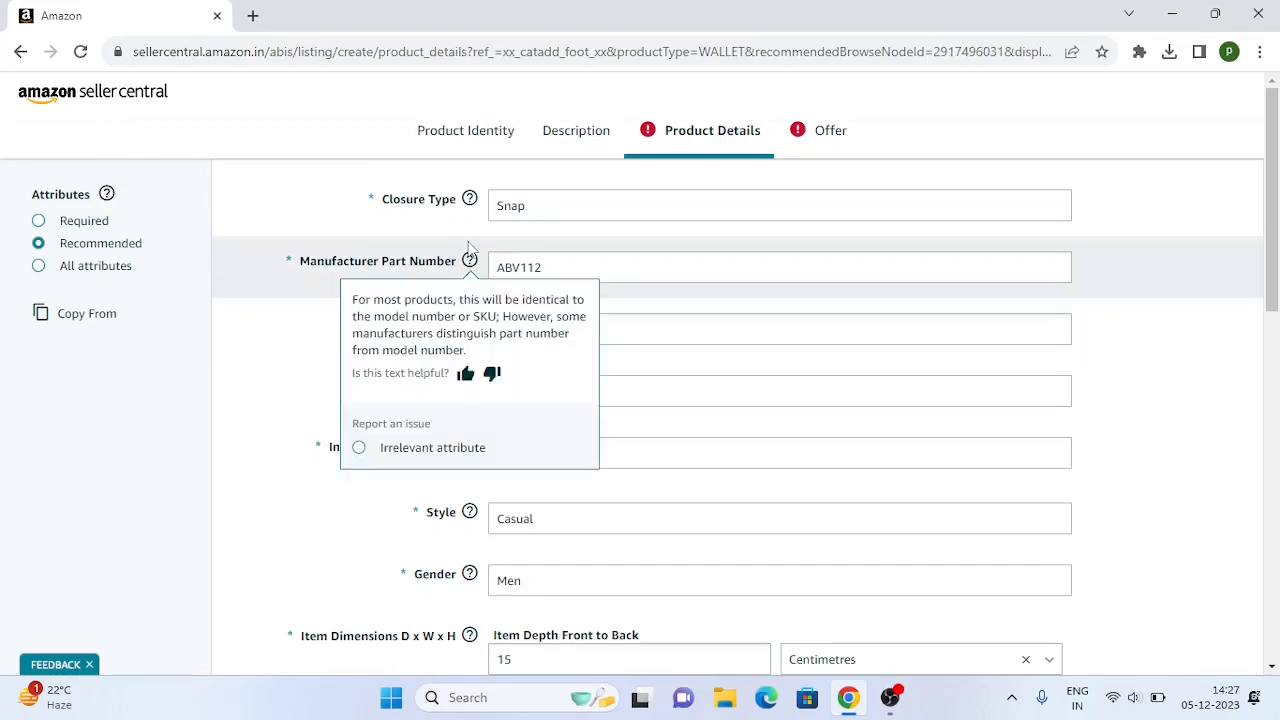
pyautogui.scroll(-5, 386, 394)
pyautogui.click(531, 430)
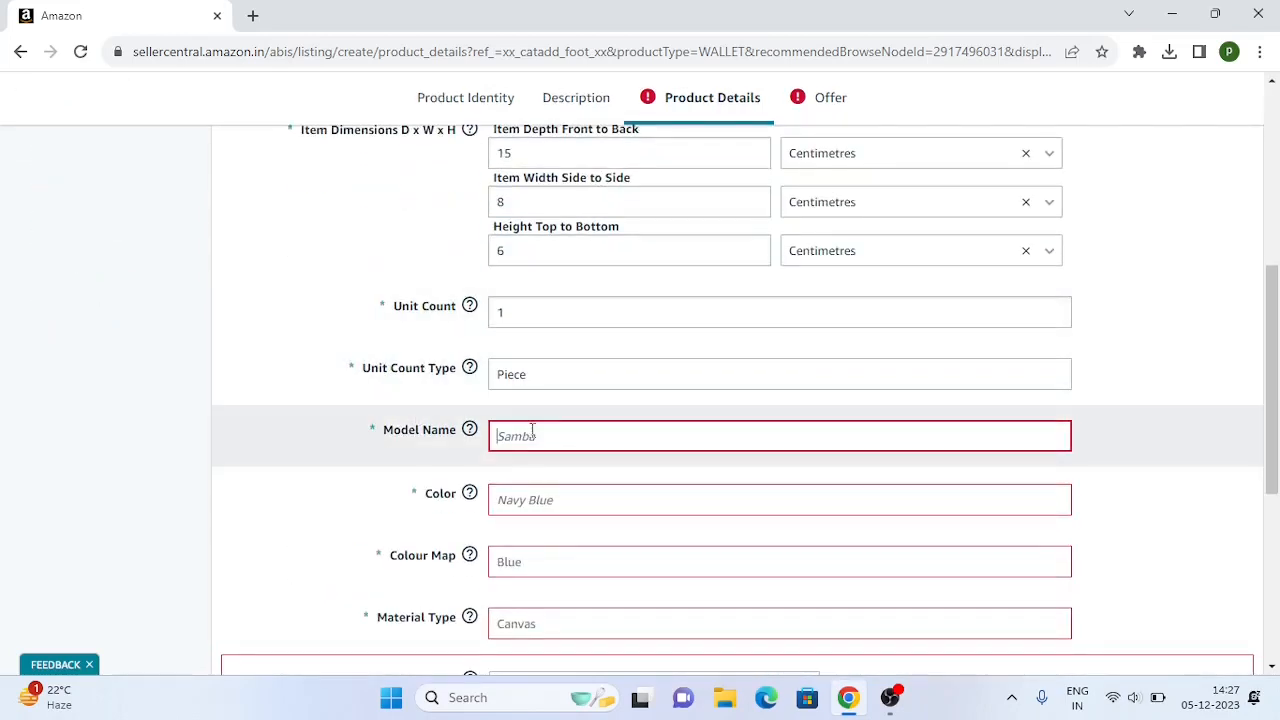
pyautogui.write('brown')
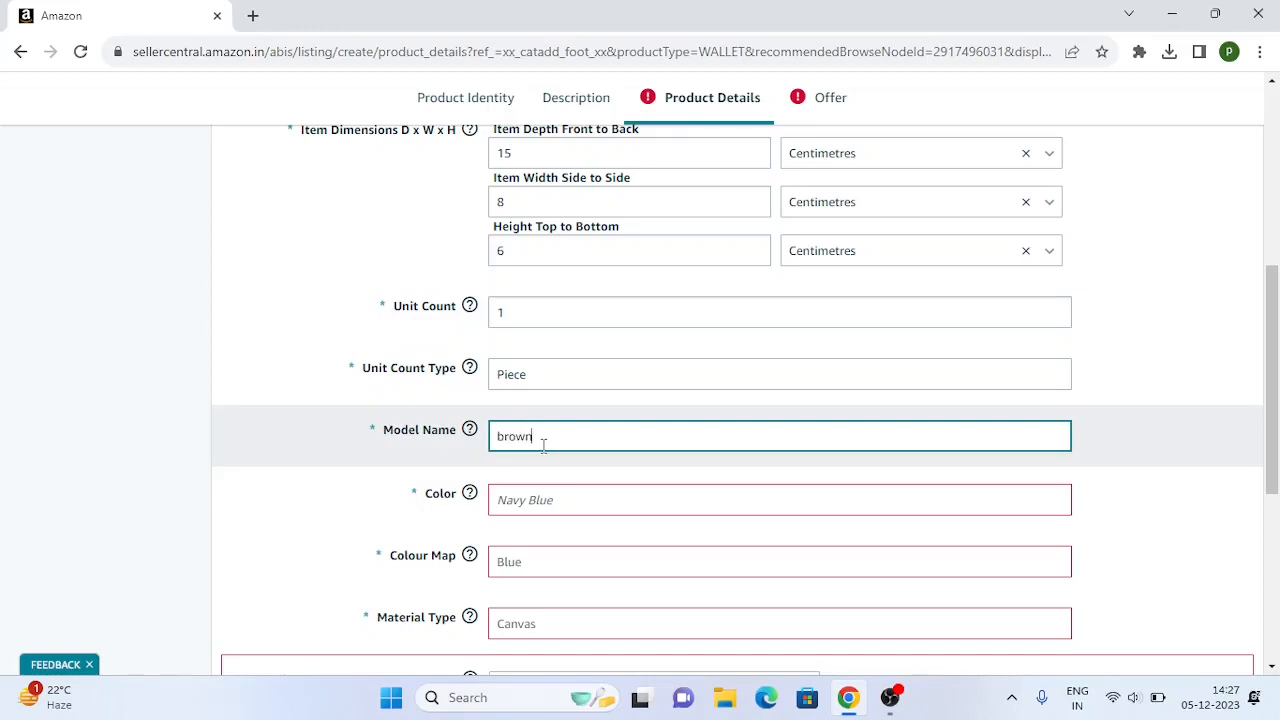
pyautogui.write('walletmen12')
# Step: Enter brown as the wallet's color and set its colour map to Brown
pyautogui.scroll(-1, 544, 448)
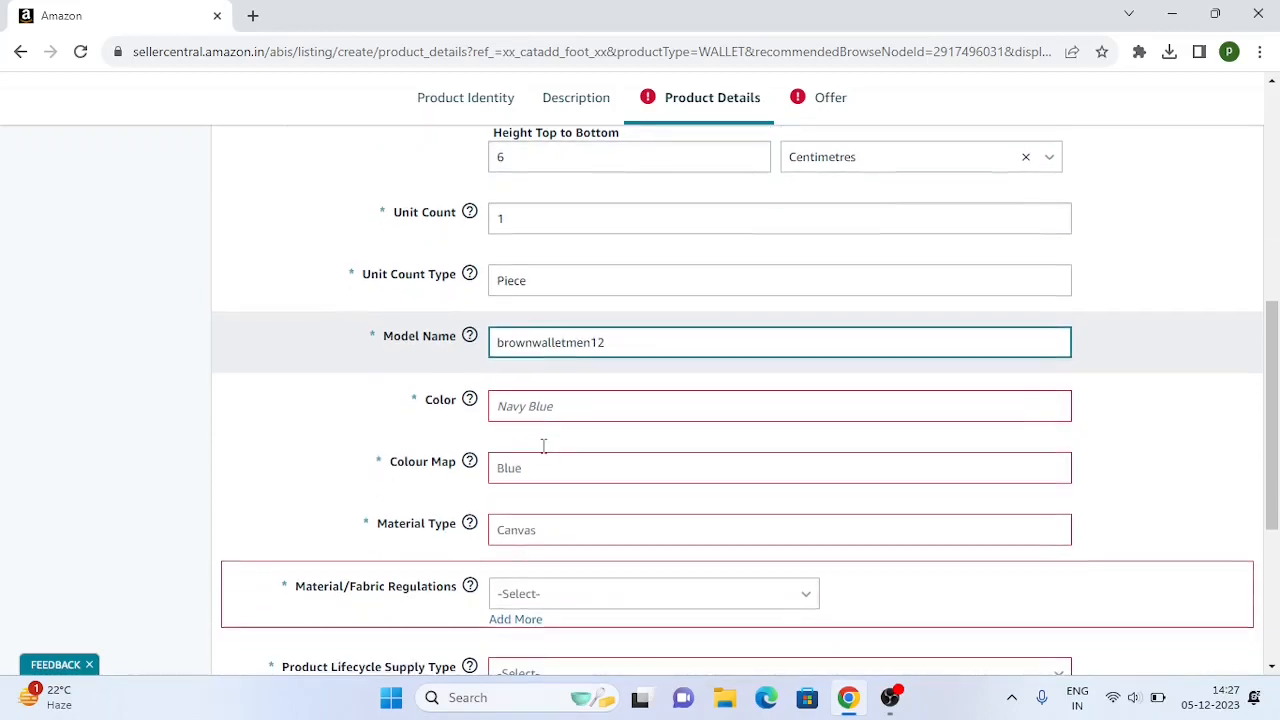
pyautogui.click(557, 406)
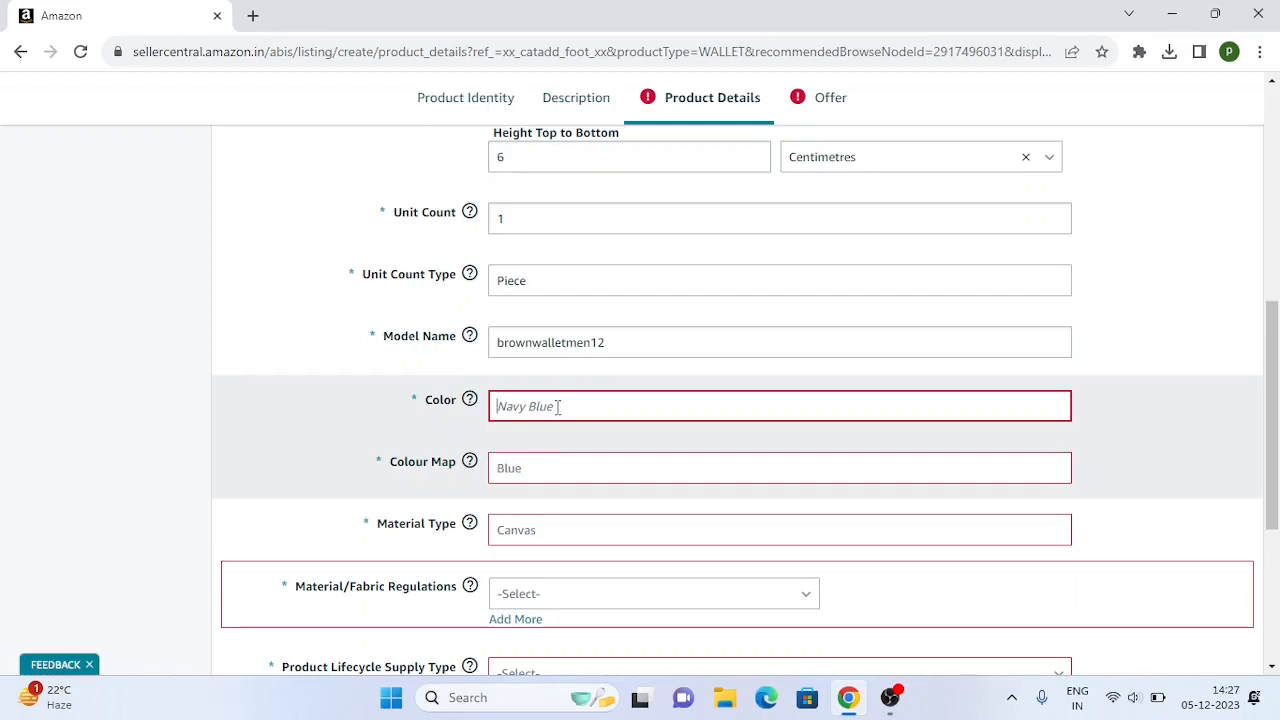
pyautogui.write('brown')
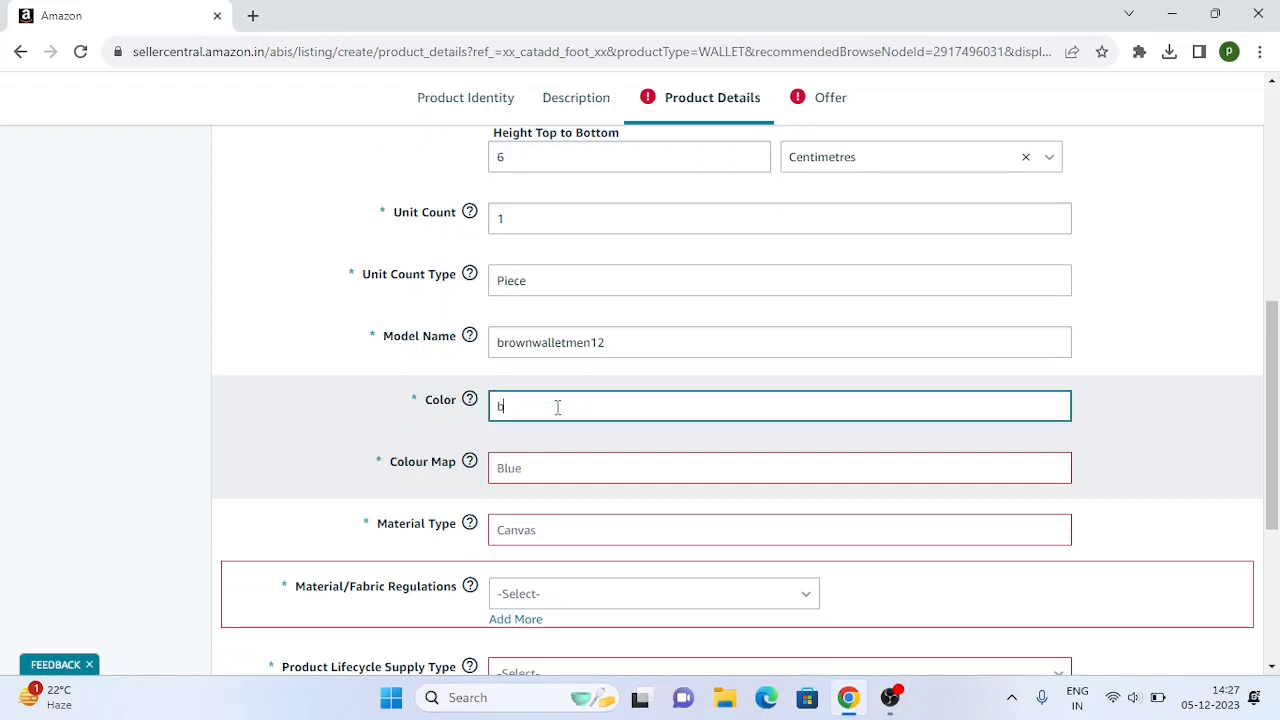
pyautogui.click(551, 464)
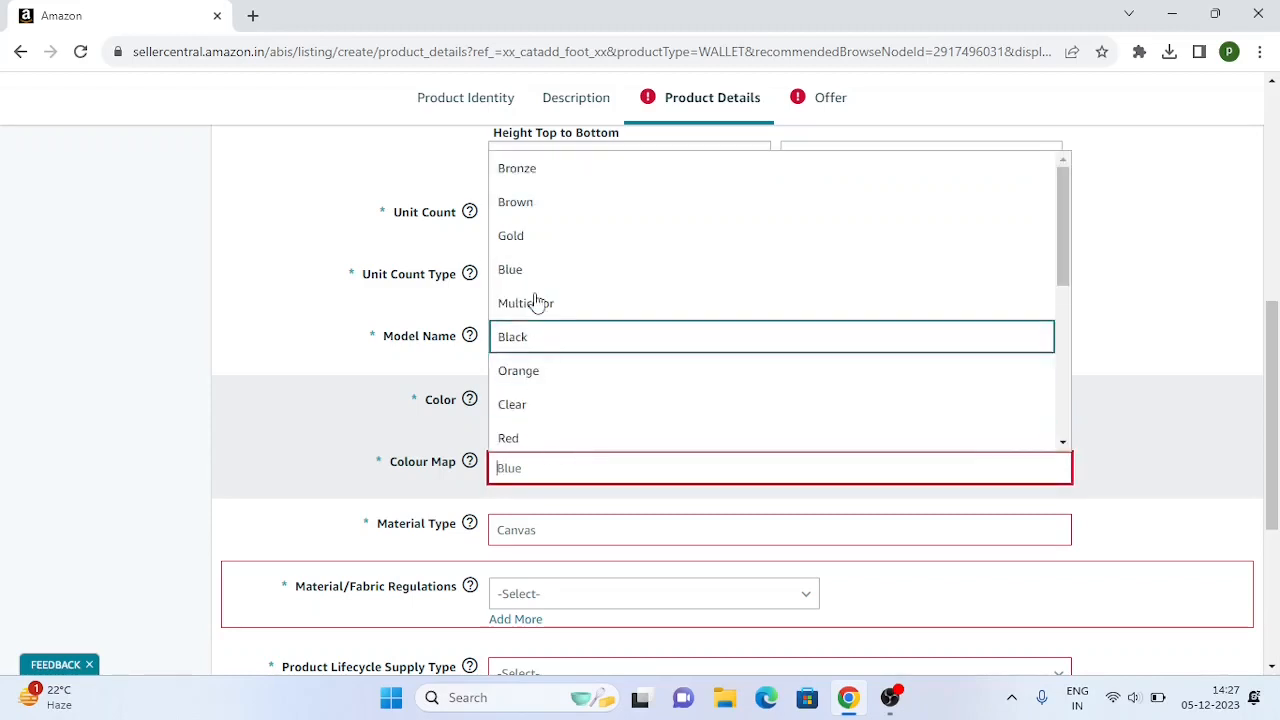
pyautogui.click(533, 206)
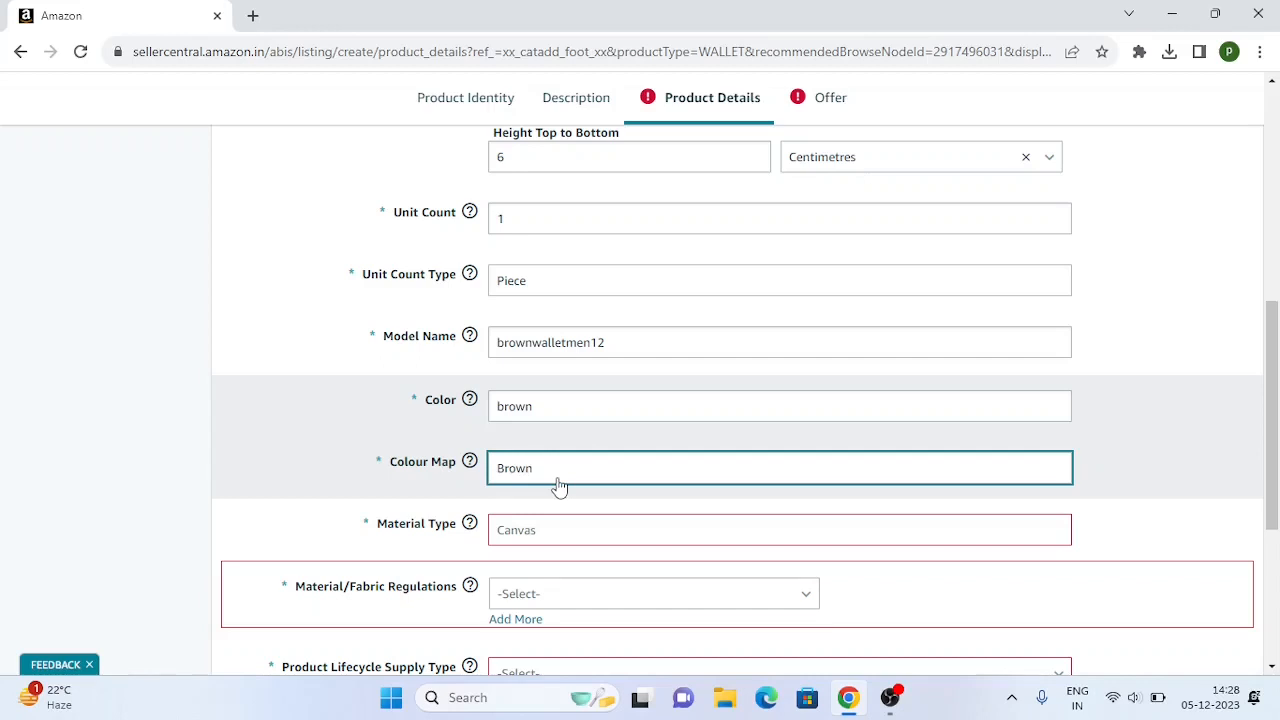
# Step: Set the material type to Leather and the material/fabric regulations to Not Applicable
pyautogui.scroll(-1, 363, 477)
pyautogui.click(512, 440)
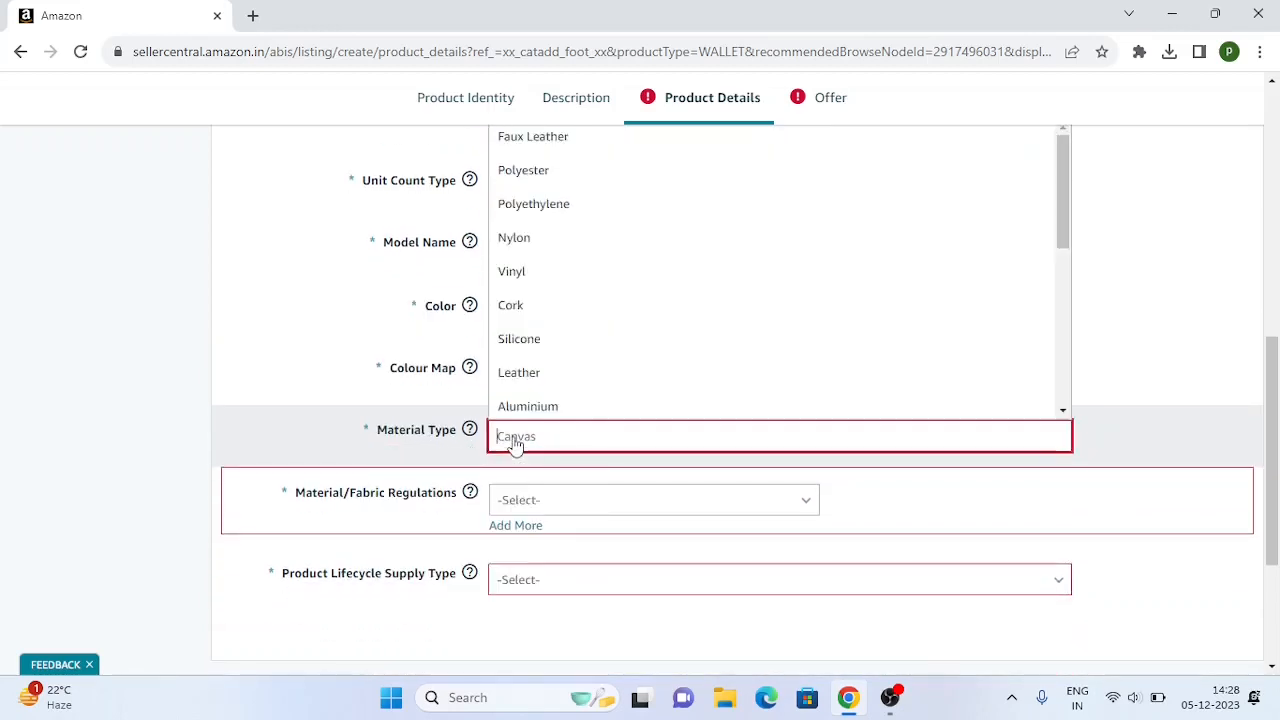
pyautogui.click(524, 386)
pyautogui.scroll(-2, 351, 494)
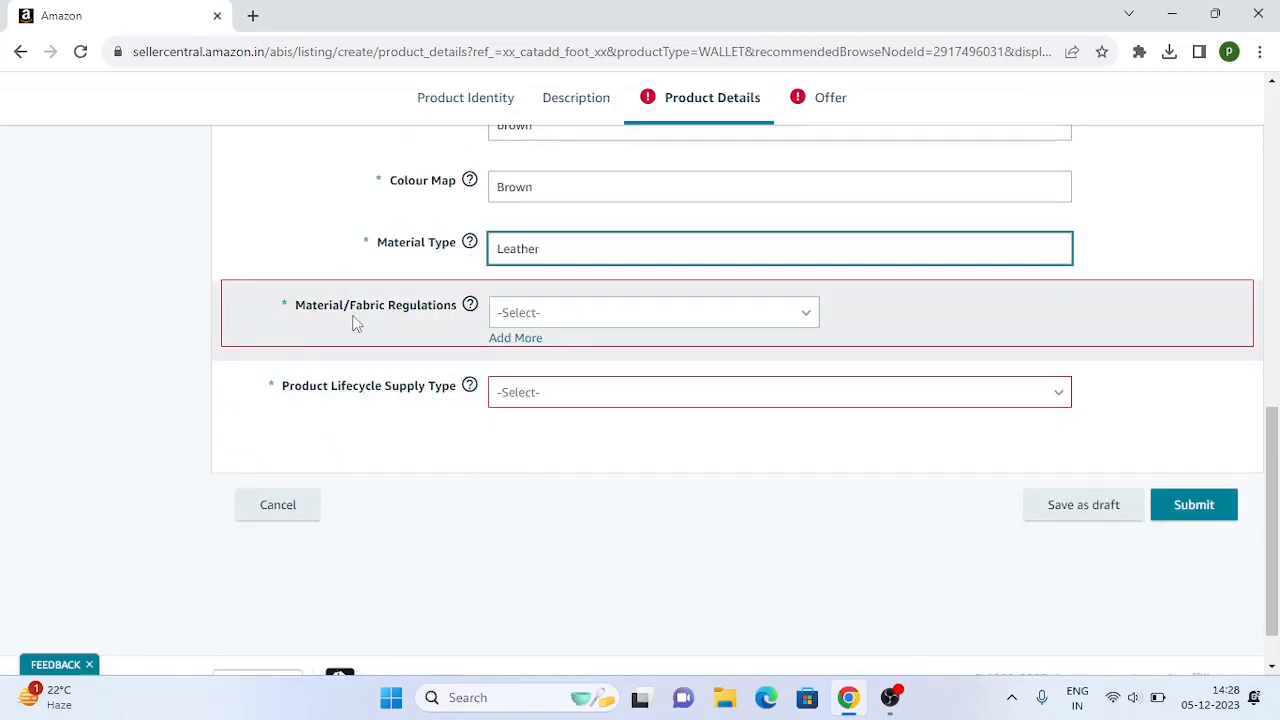
pyautogui.click(648, 319)
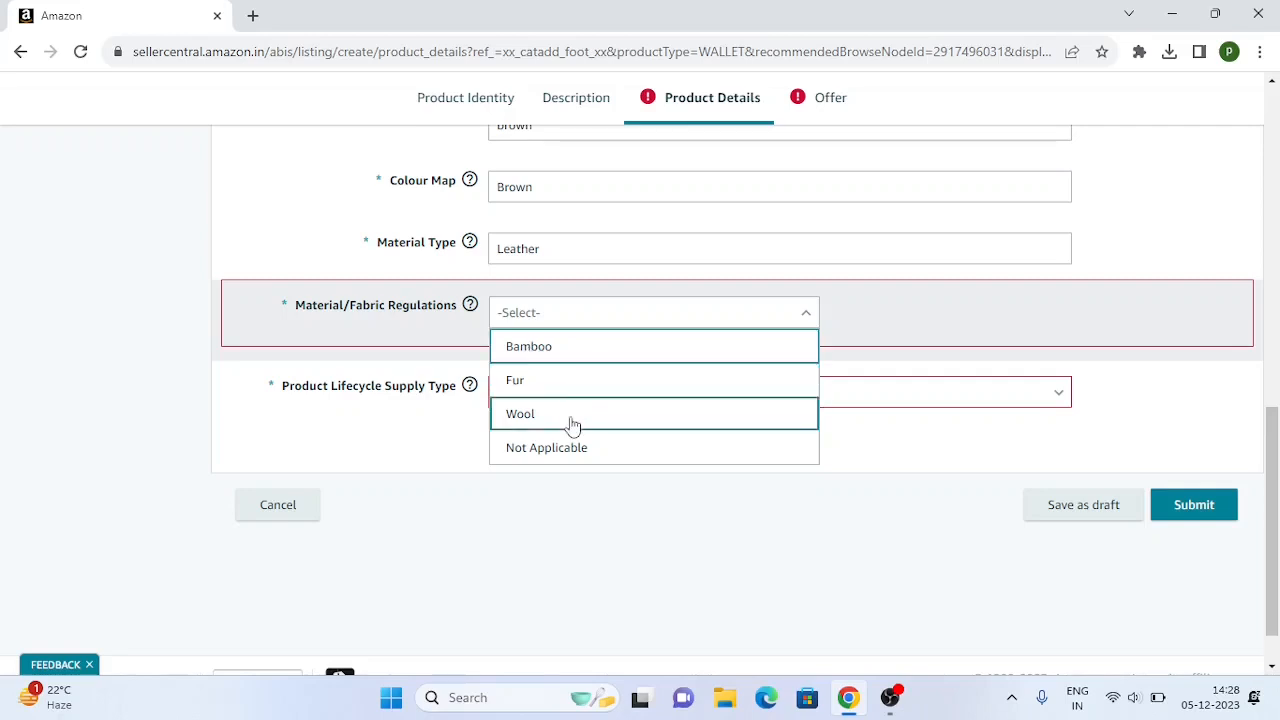
pyautogui.click(543, 450)
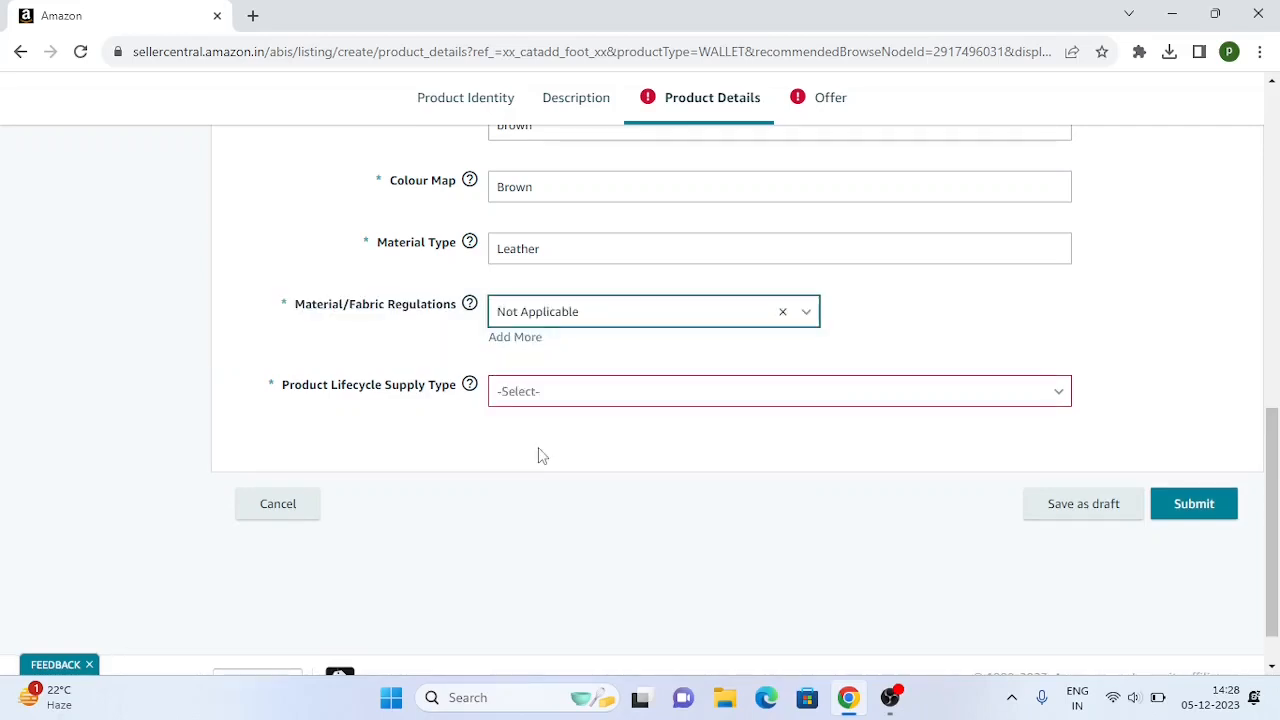
# Step: Set the wallet's product lifecycle supply type to Fashion
pyautogui.click(613, 407)
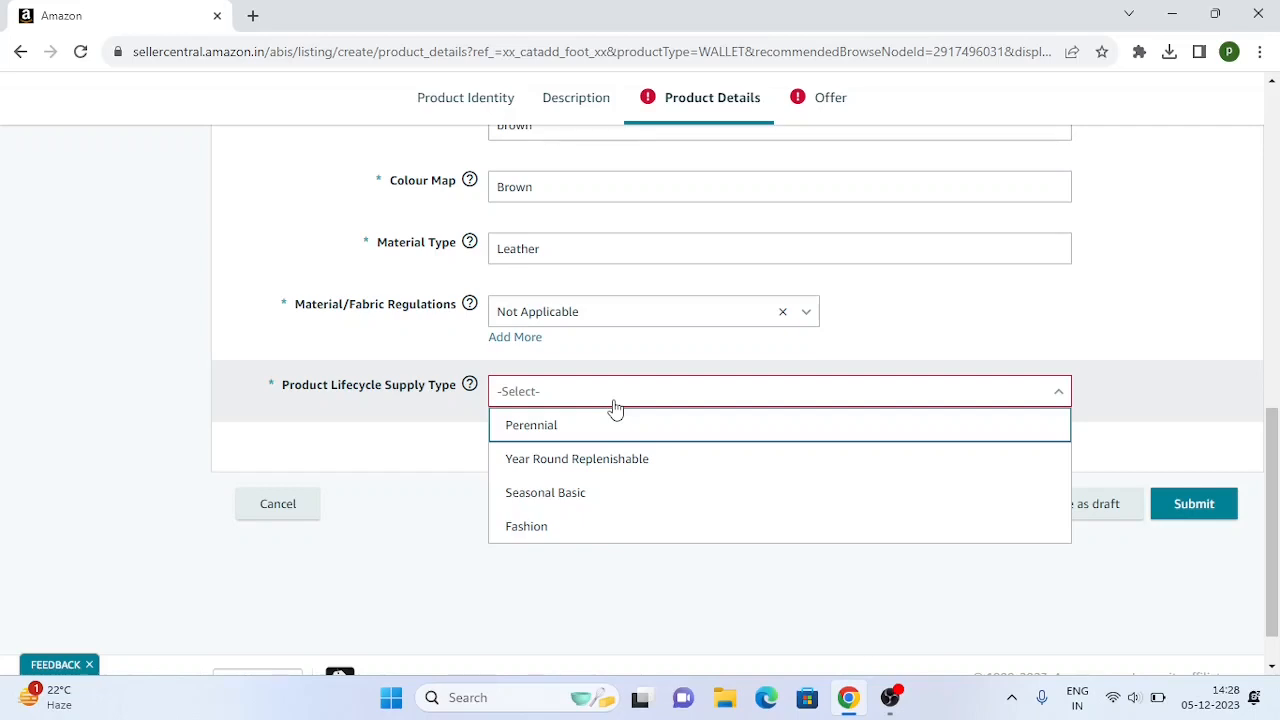
pyautogui.click(531, 537)
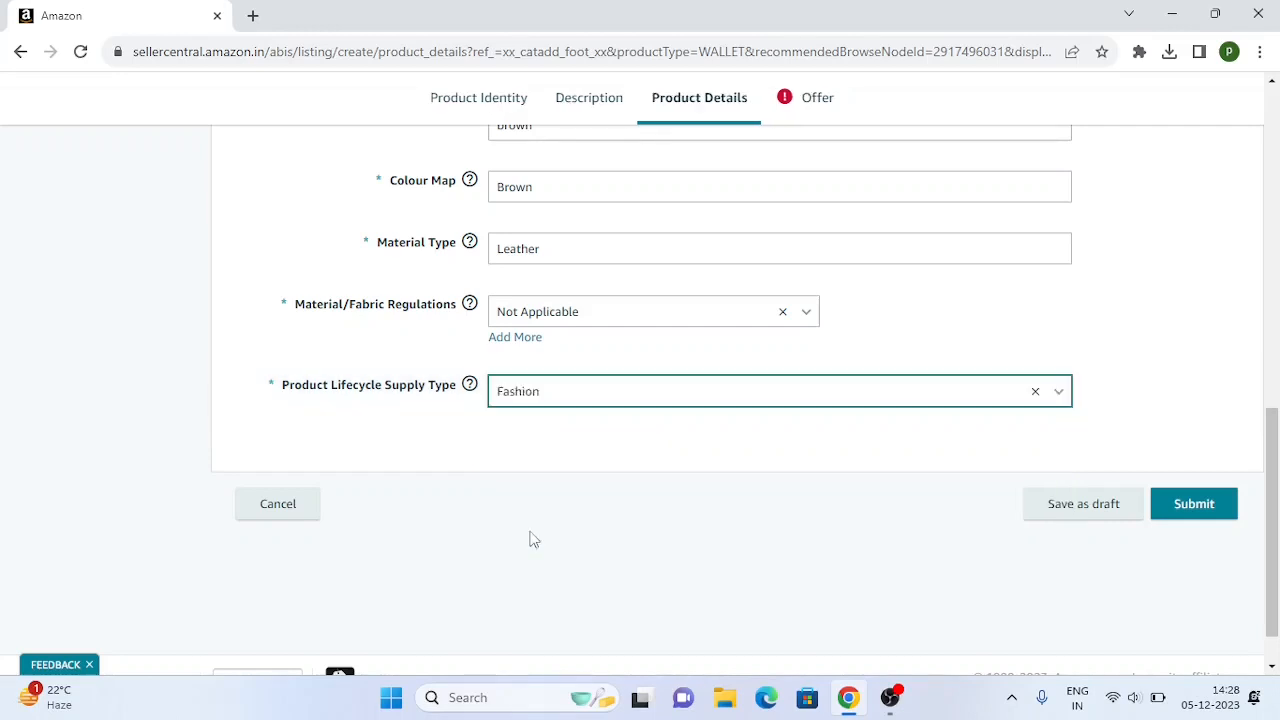
pyautogui.click(543, 402)
pyautogui.click(580, 491)
pyautogui.click(540, 391)
pyautogui.click(552, 524)
# Step: Review the completed product details, try to submit the listing and go to the first item requiring attention
pyautogui.scroll(4, 923, 394)
pyautogui.scroll(5, 923, 391)
pyautogui.scroll(-7, 923, 391)
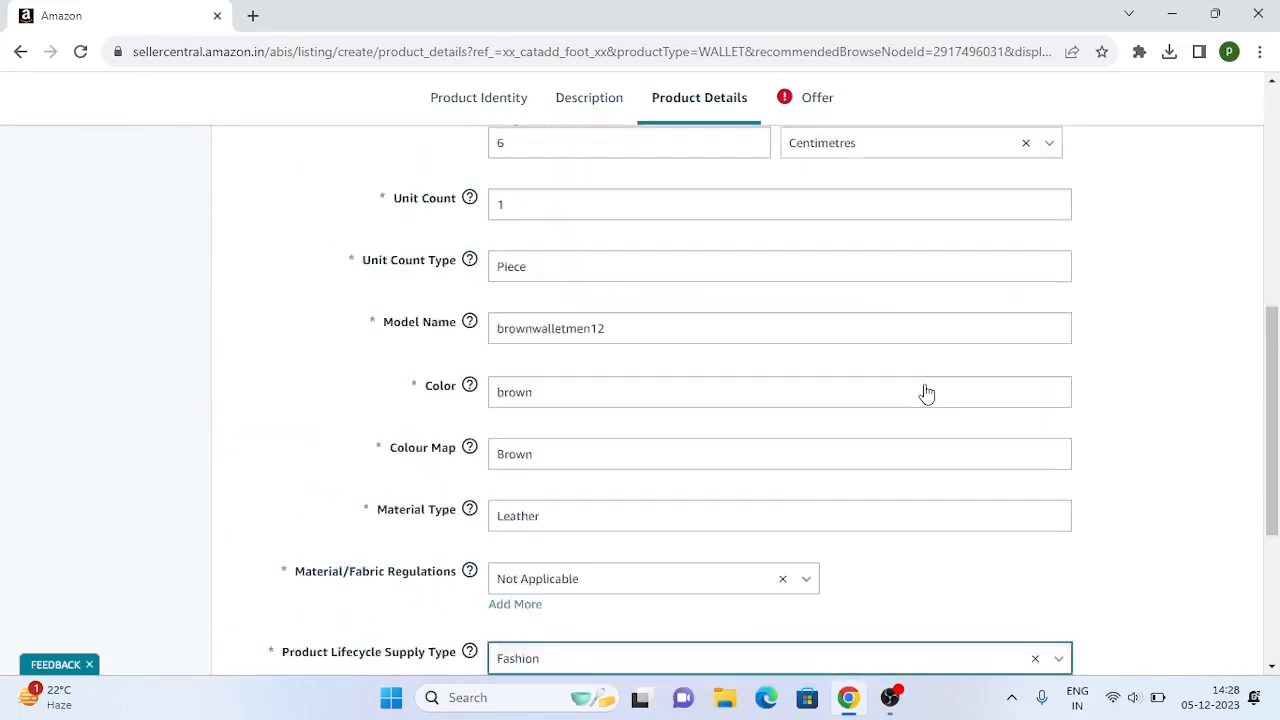
pyautogui.moveTo(469, 305)
pyautogui.scroll(-3, 404, 430)
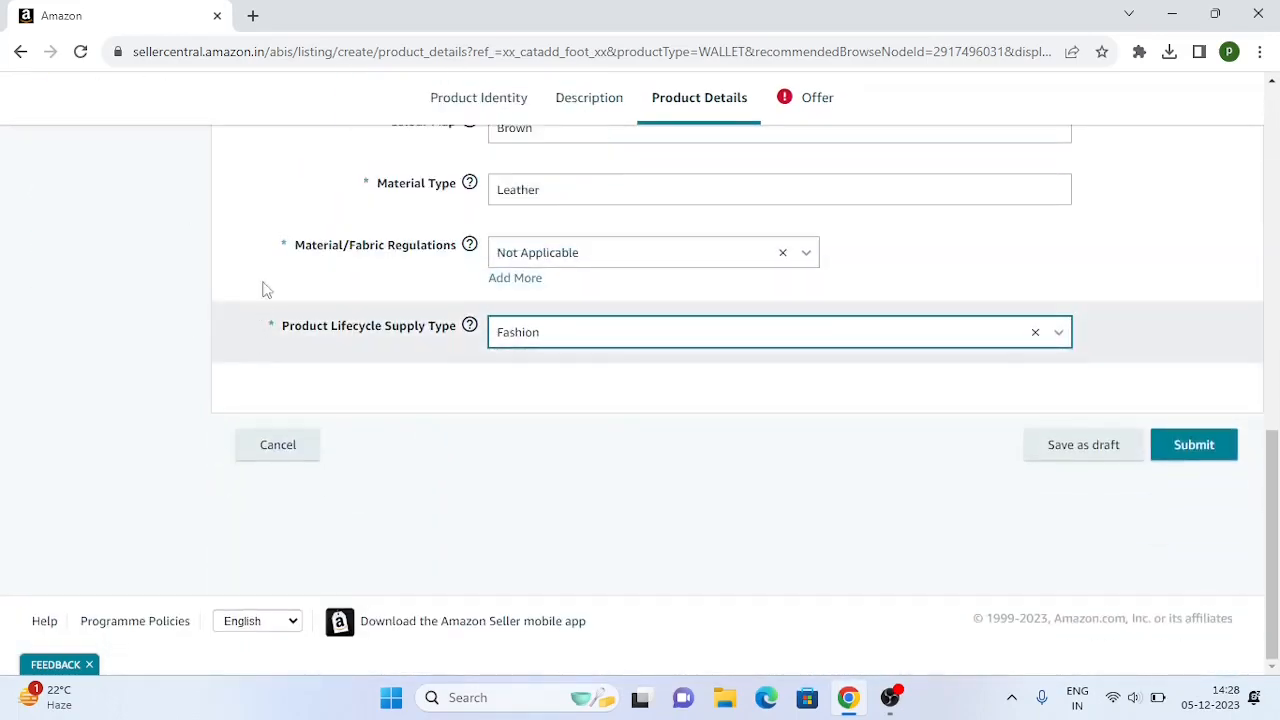
pyautogui.click(1191, 450)
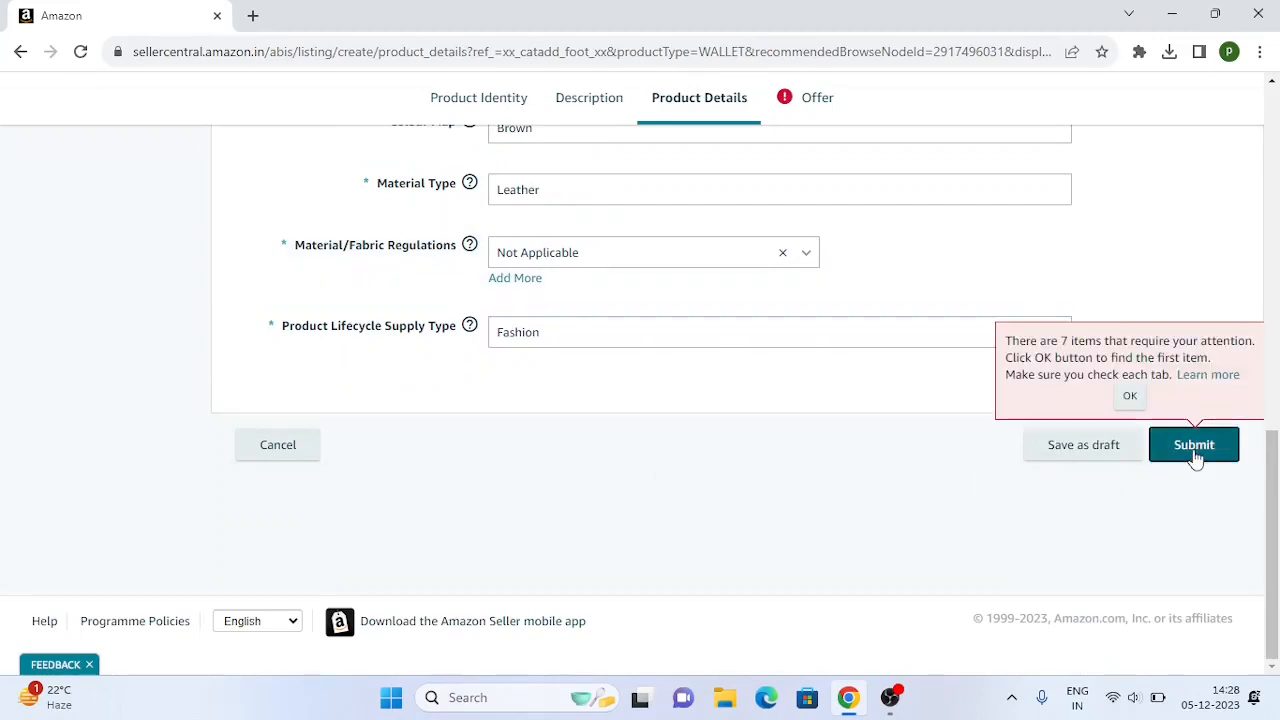
pyautogui.click(1130, 398)
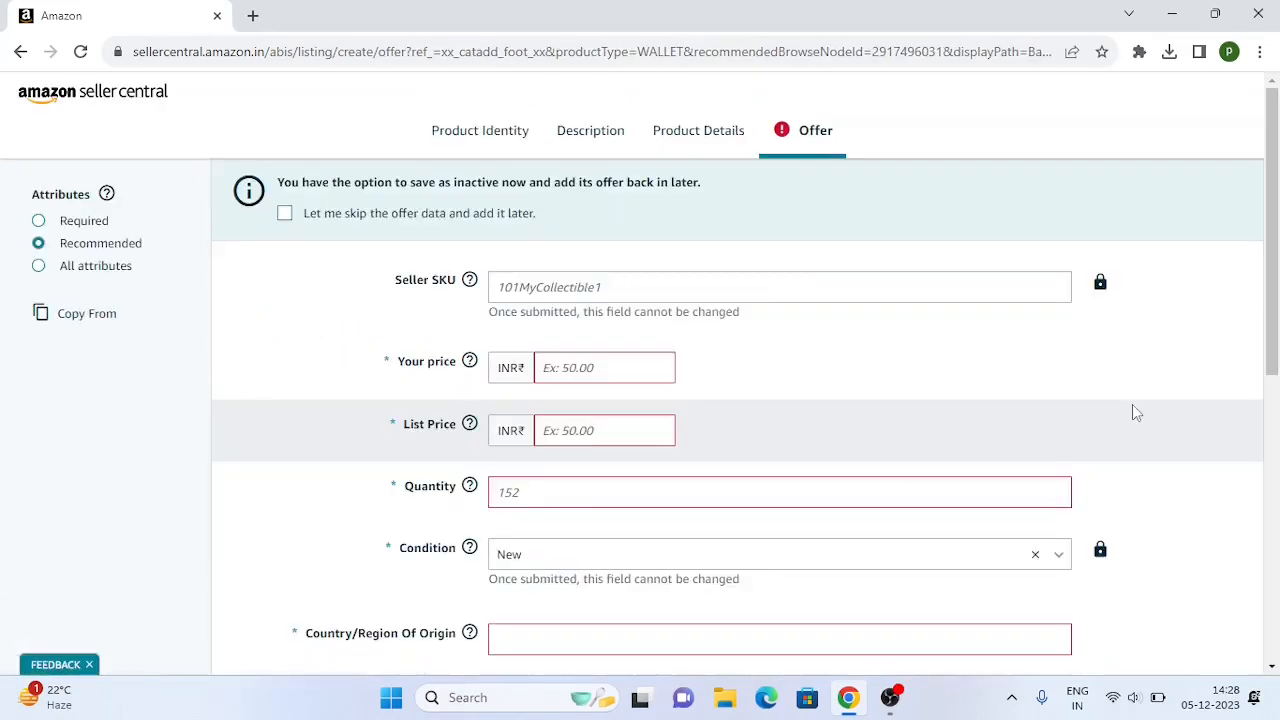
# Step: Enter RBDmenwallet as the seller SKU and set your price to INR 599
pyautogui.click(573, 287)
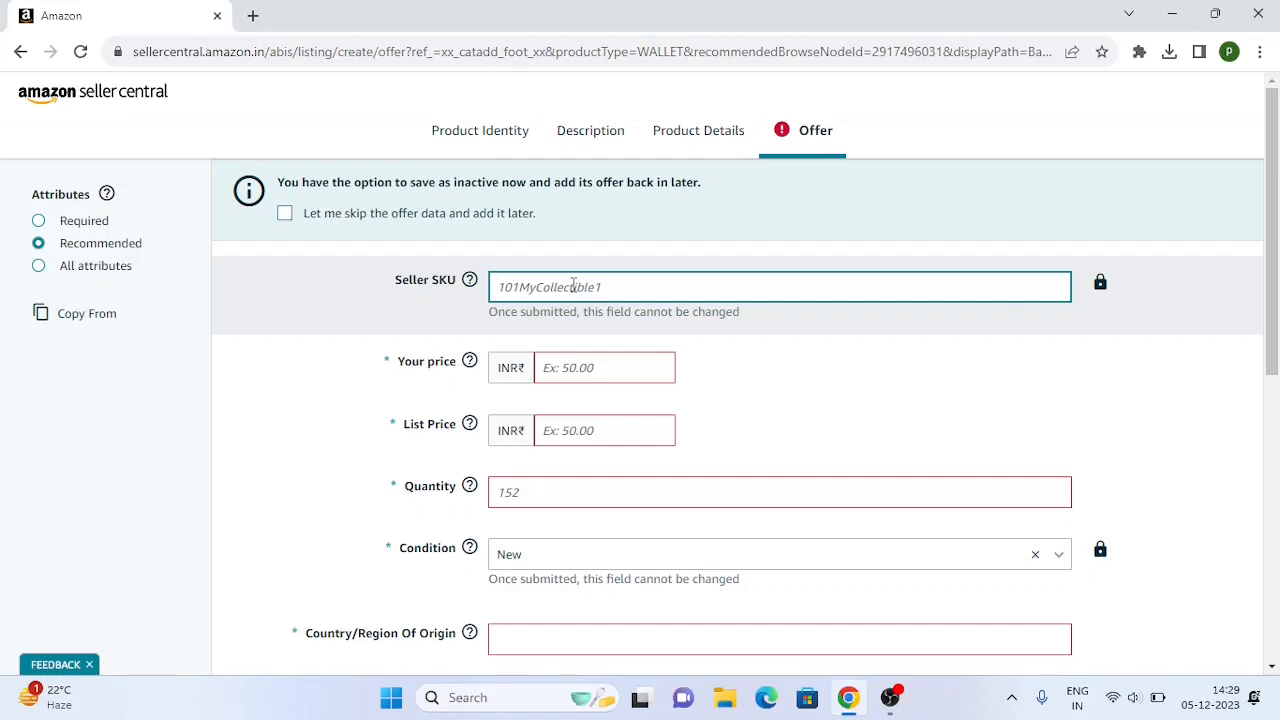
pyautogui.write('RBDmenwallet')
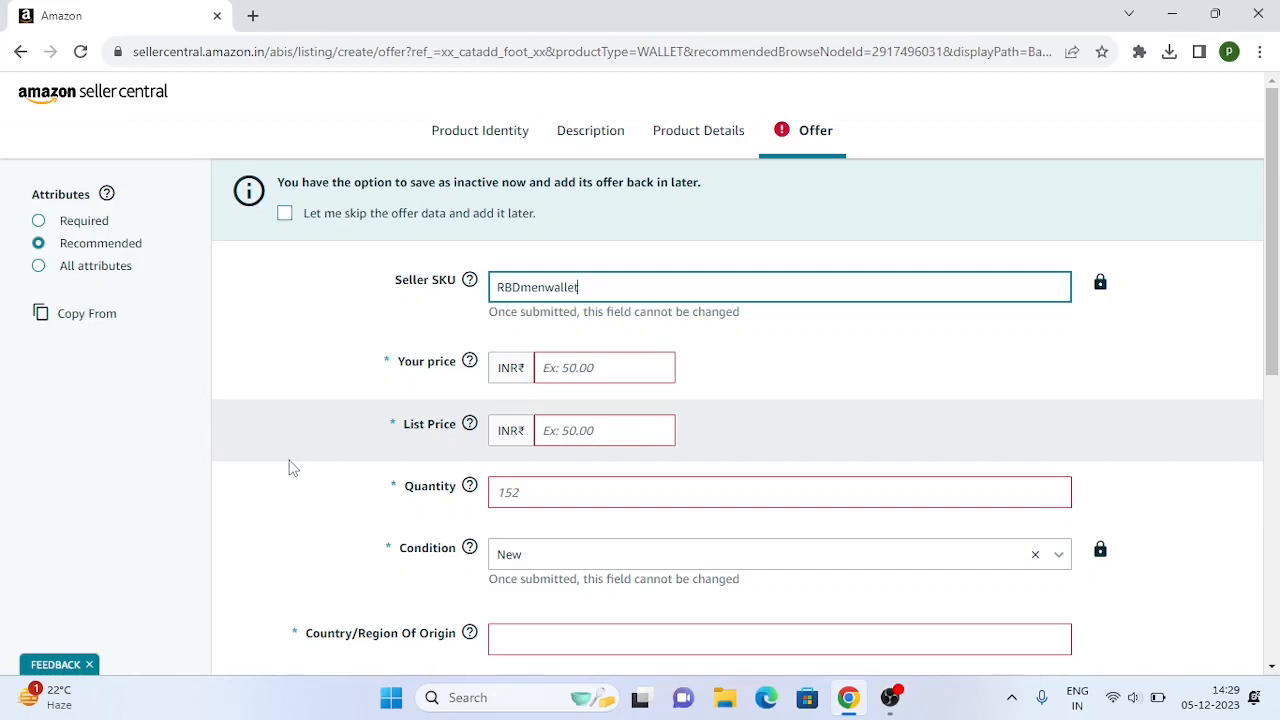
pyautogui.click(592, 367)
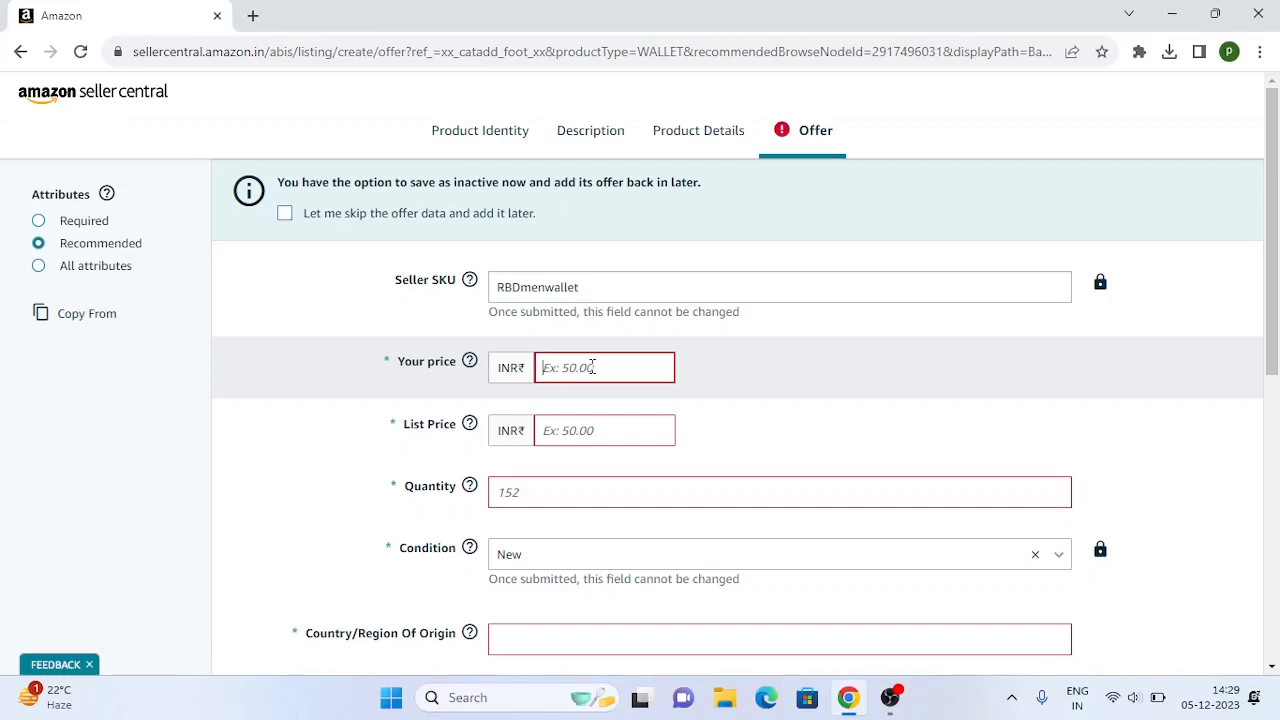
pyautogui.write('599')
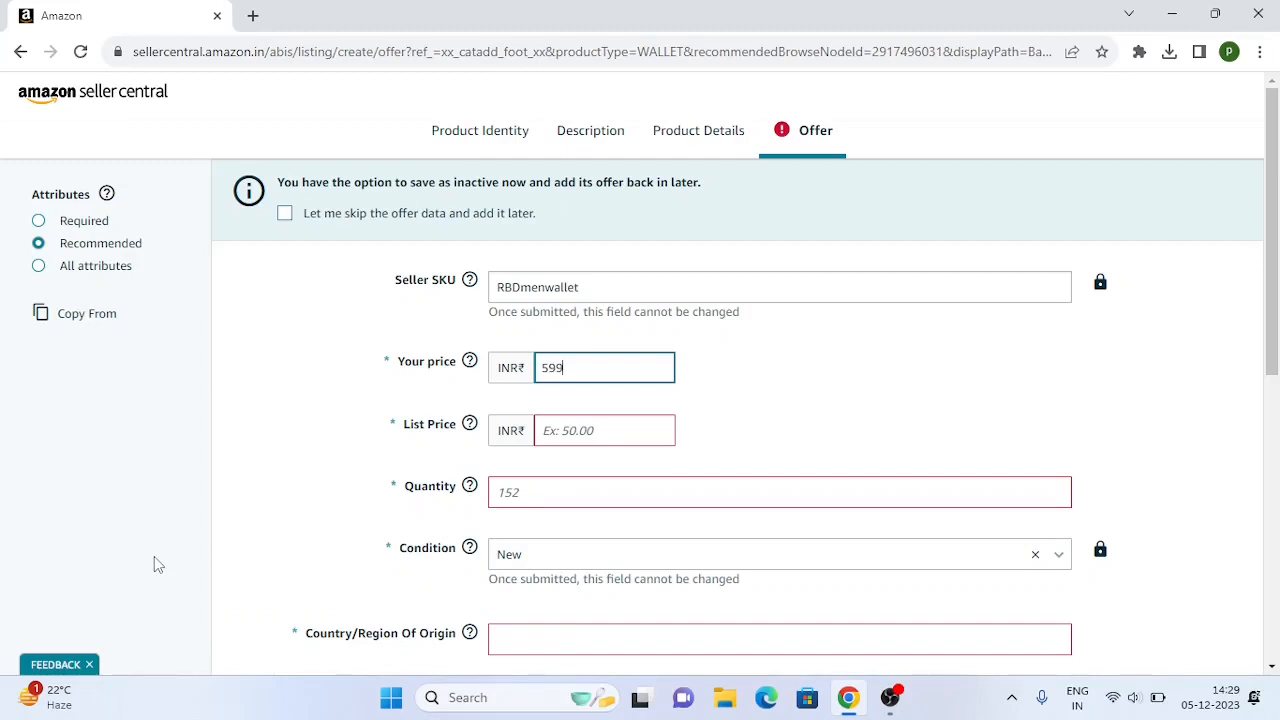
# Step: Set the offer's list price to INR 599
pyautogui.click(567, 432)
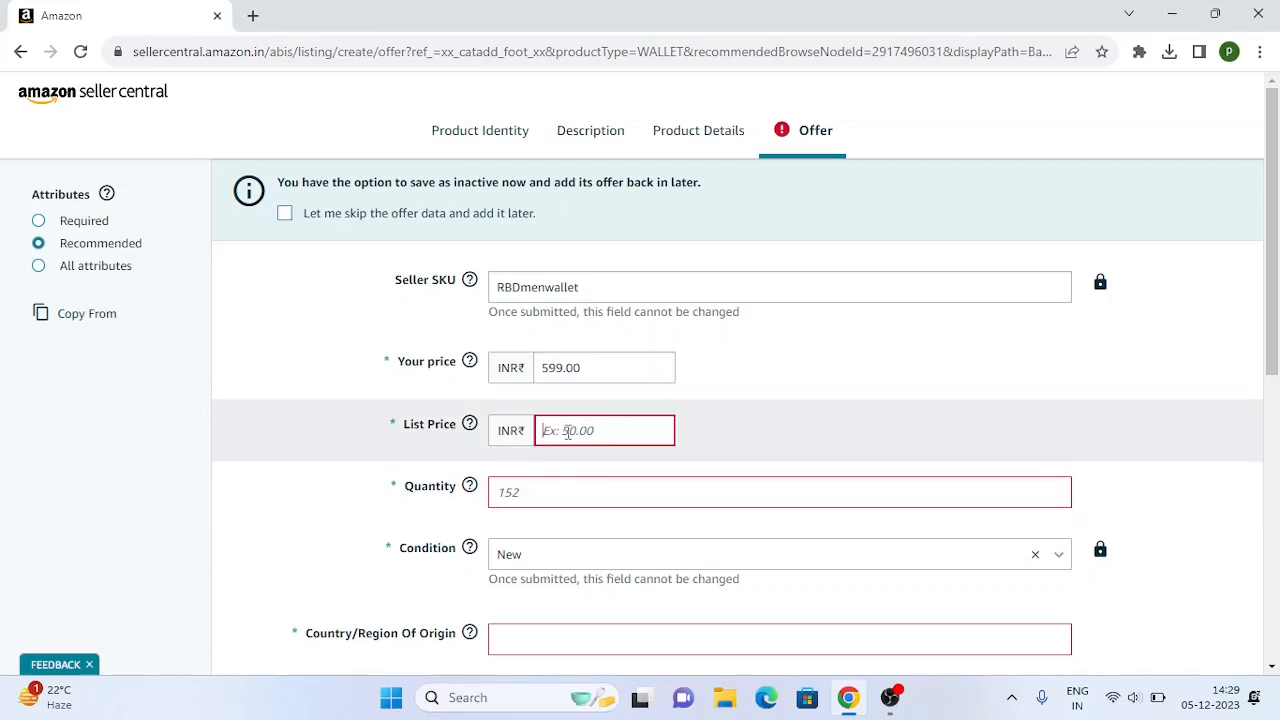
pyautogui.write('599.50')
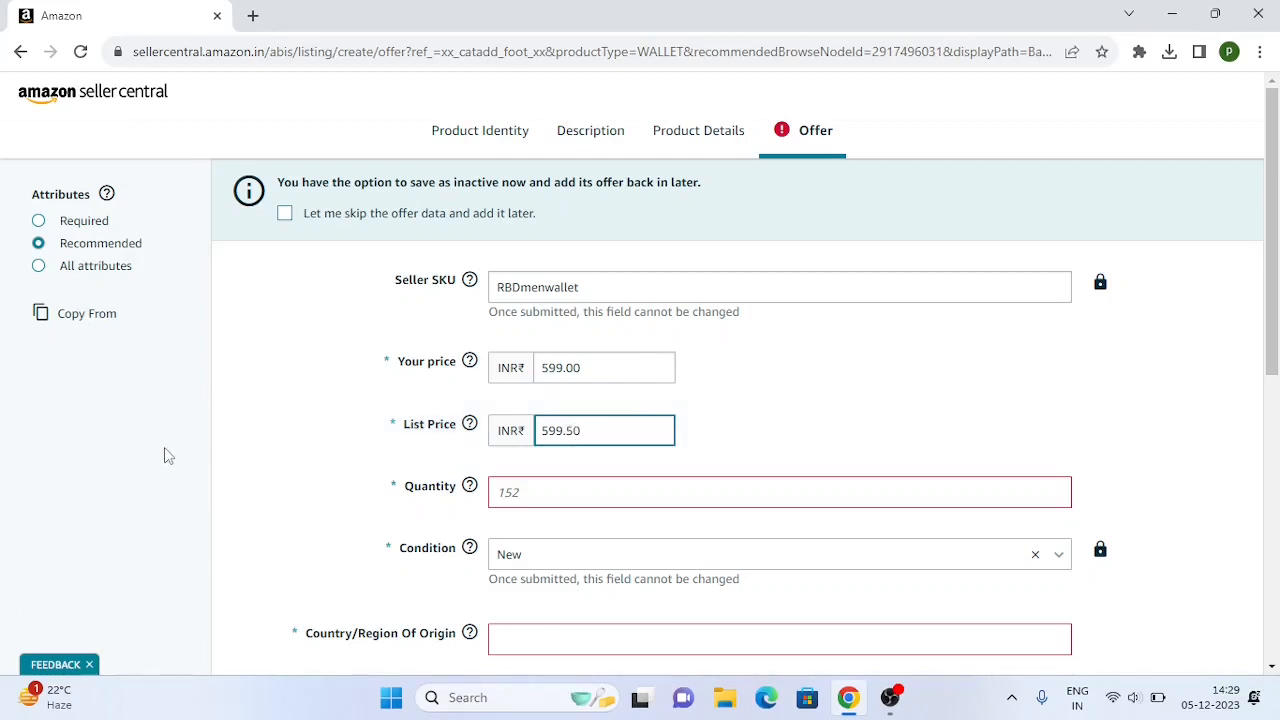
pyautogui.press('BackSpace')
pyautogui.press('BackSpace')
pyautogui.press('BackSpace')
pyautogui.click(168, 468)
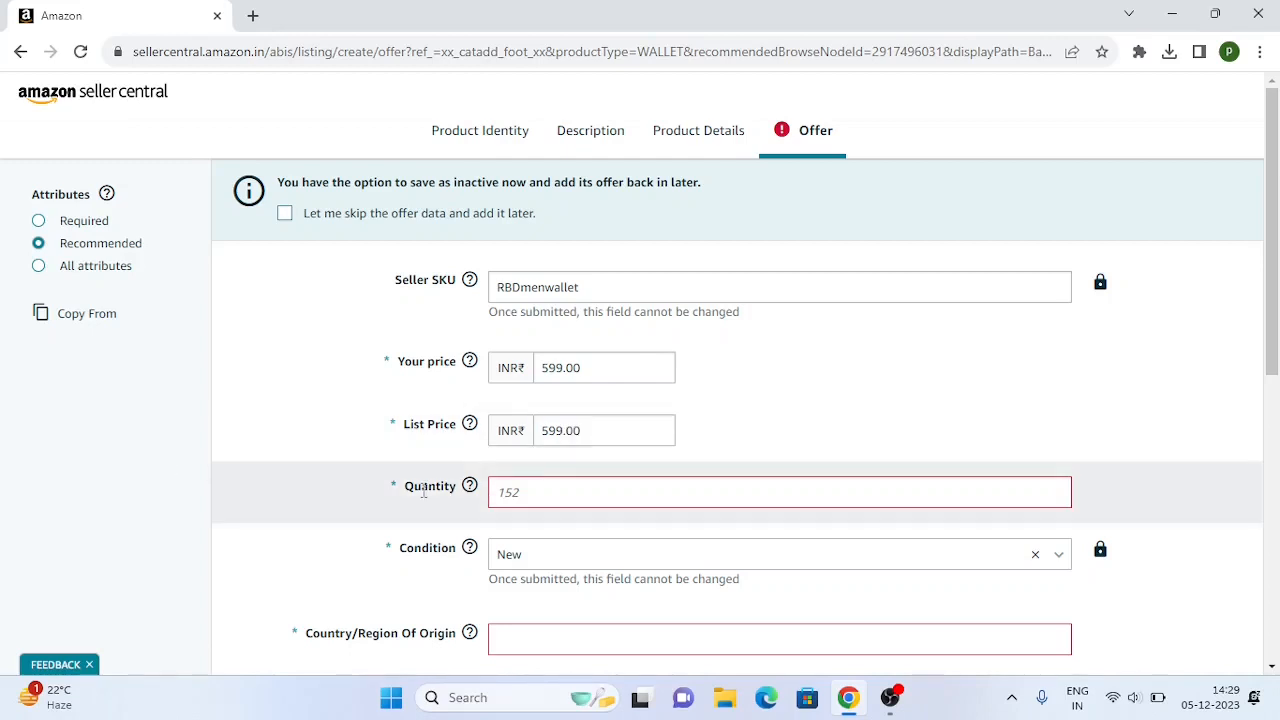
# Step: Set the offer's available quantity to 1
pyautogui.scroll(-2, 479, 490)
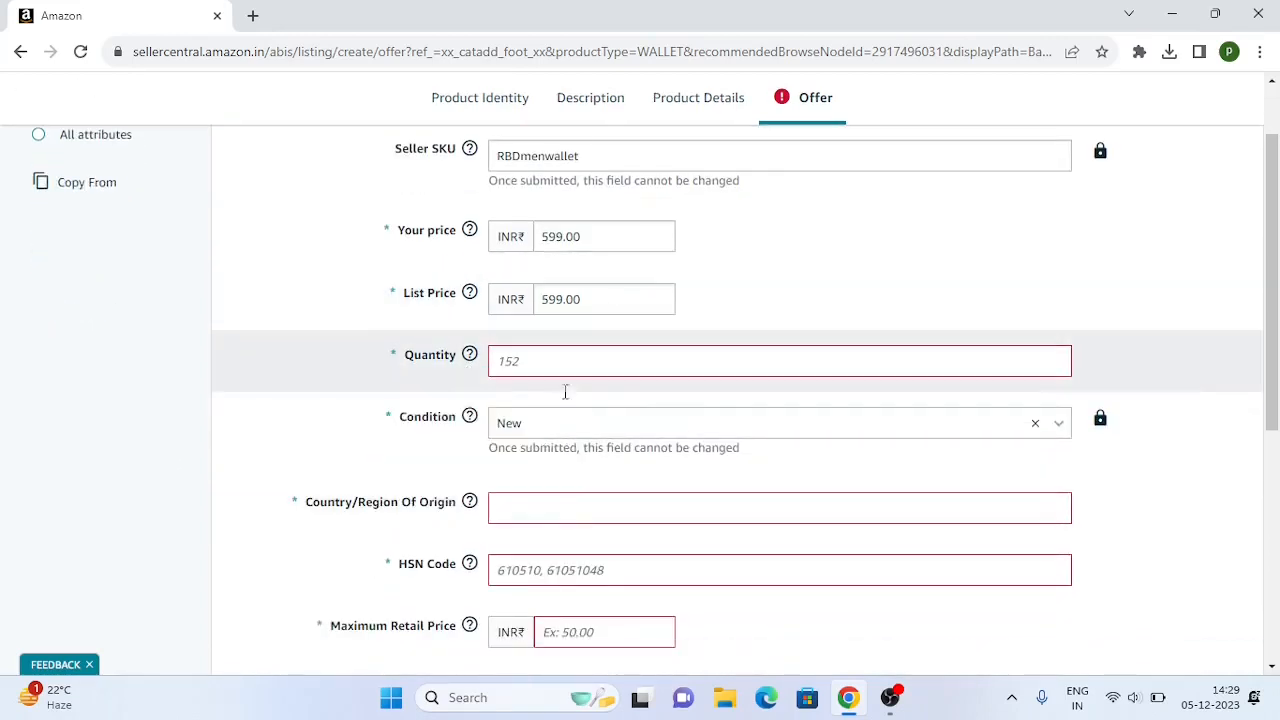
pyautogui.click(556, 362)
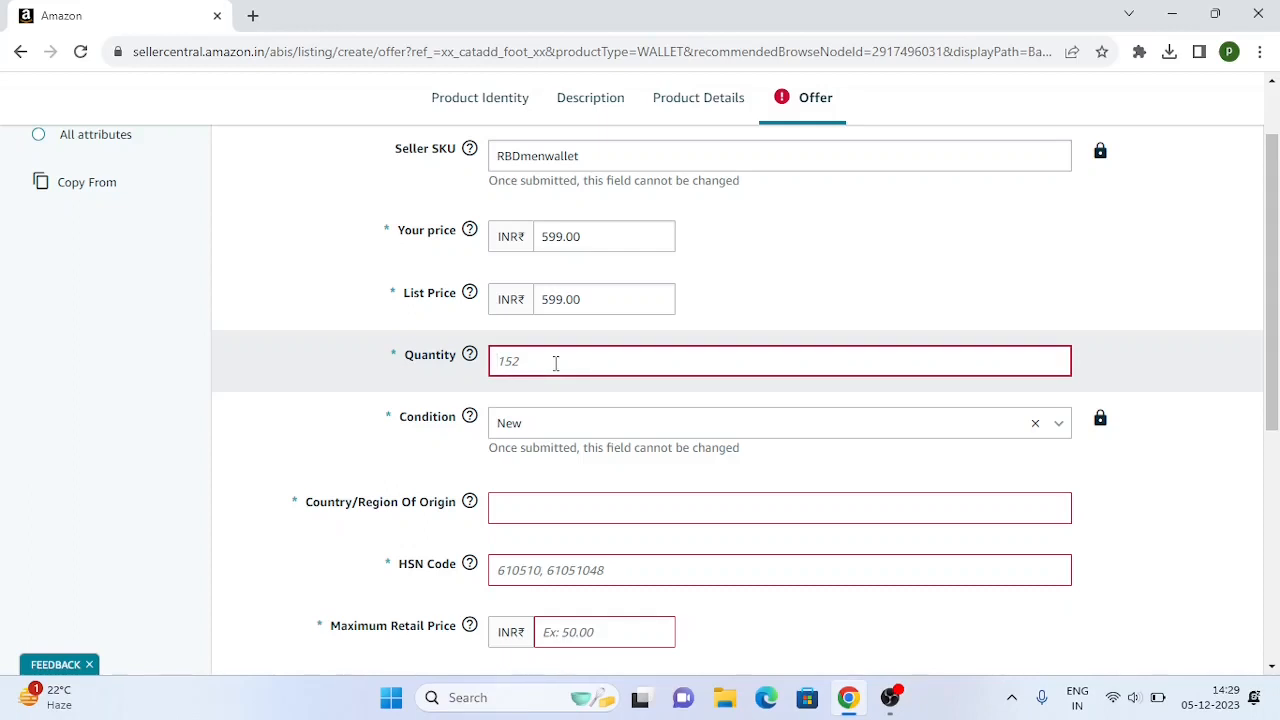
pyautogui.write('1')
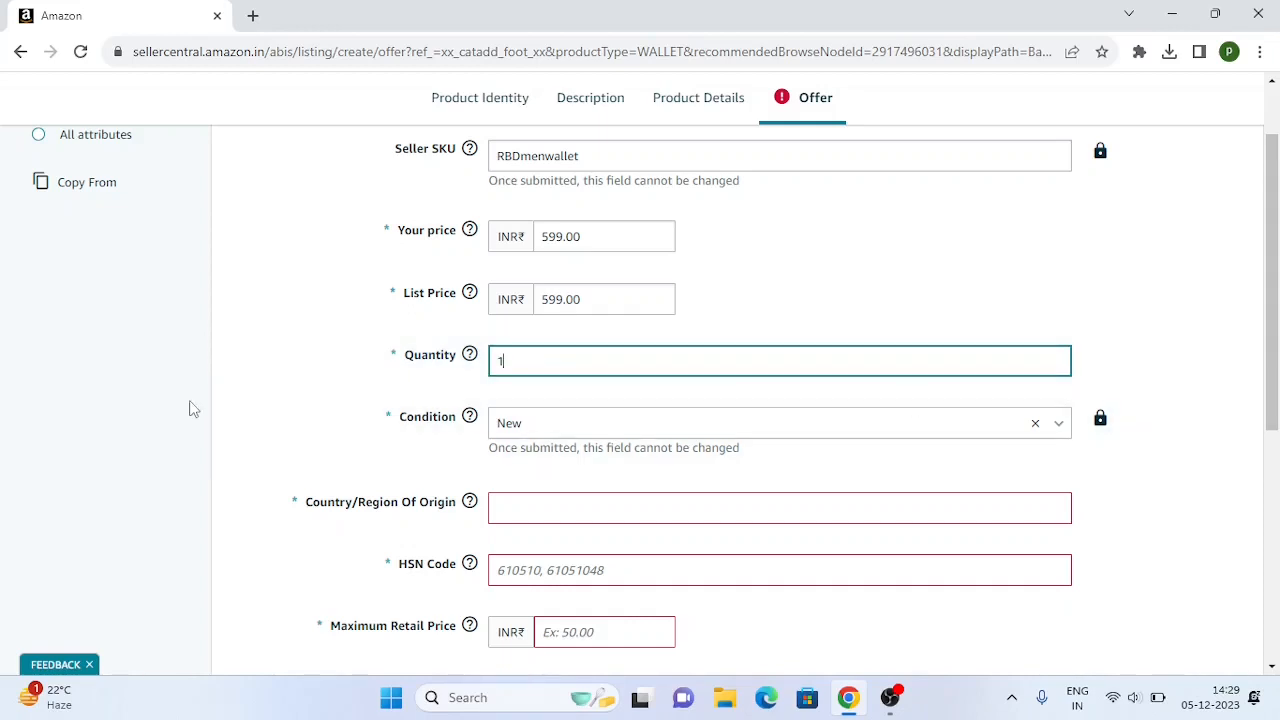
# Step: Set the wallet's country/region of origin to India
pyautogui.scroll(-1, 569, 474)
pyautogui.click(517, 424)
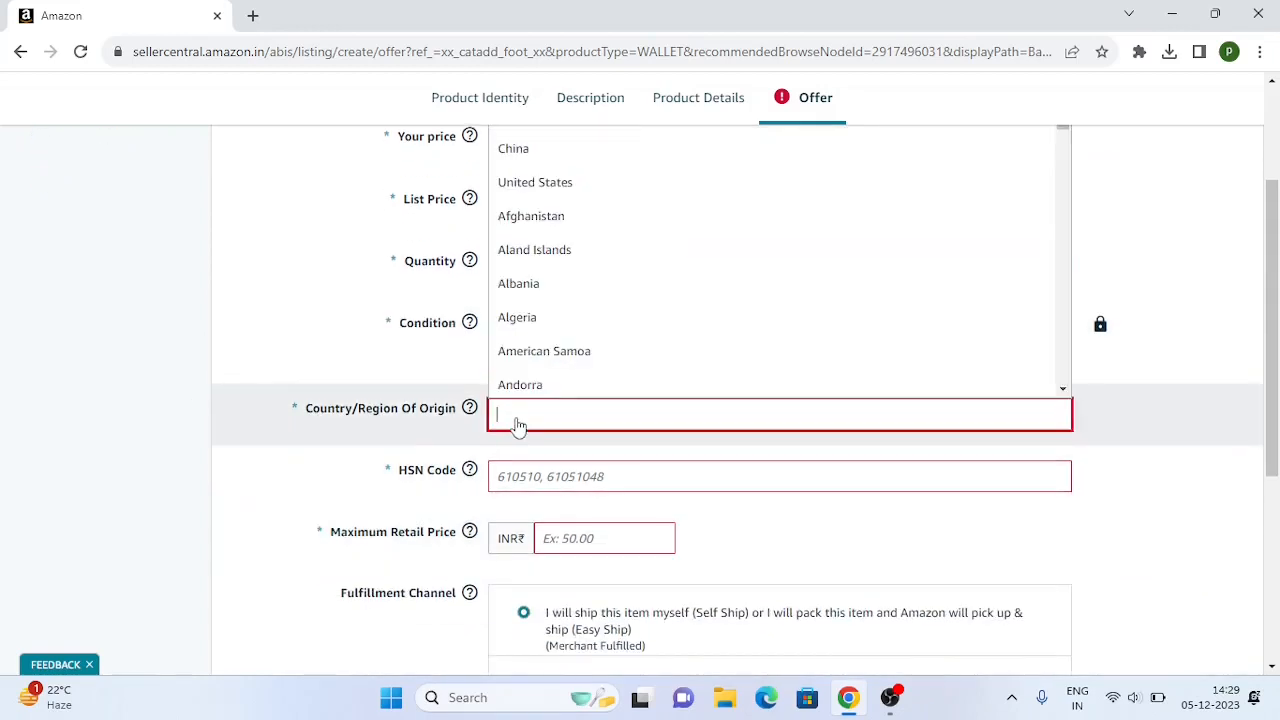
pyautogui.write('in')
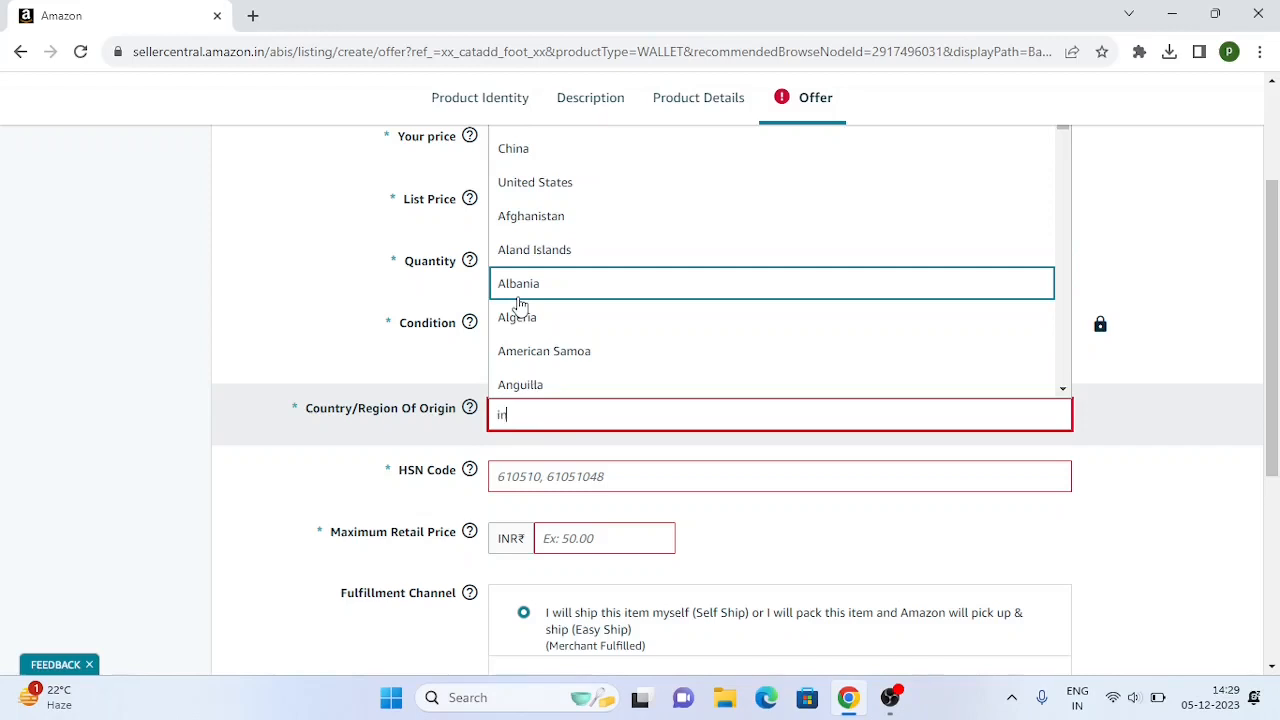
pyautogui.write('dia')
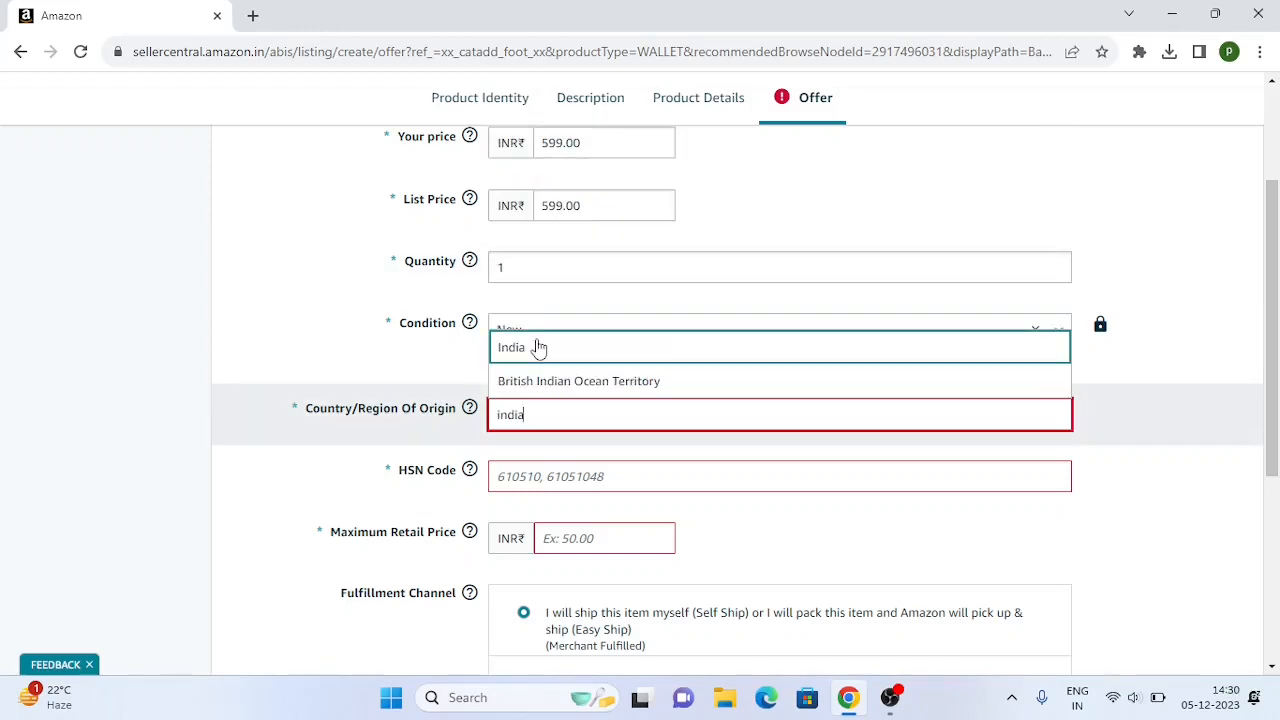
pyautogui.click(537, 347)
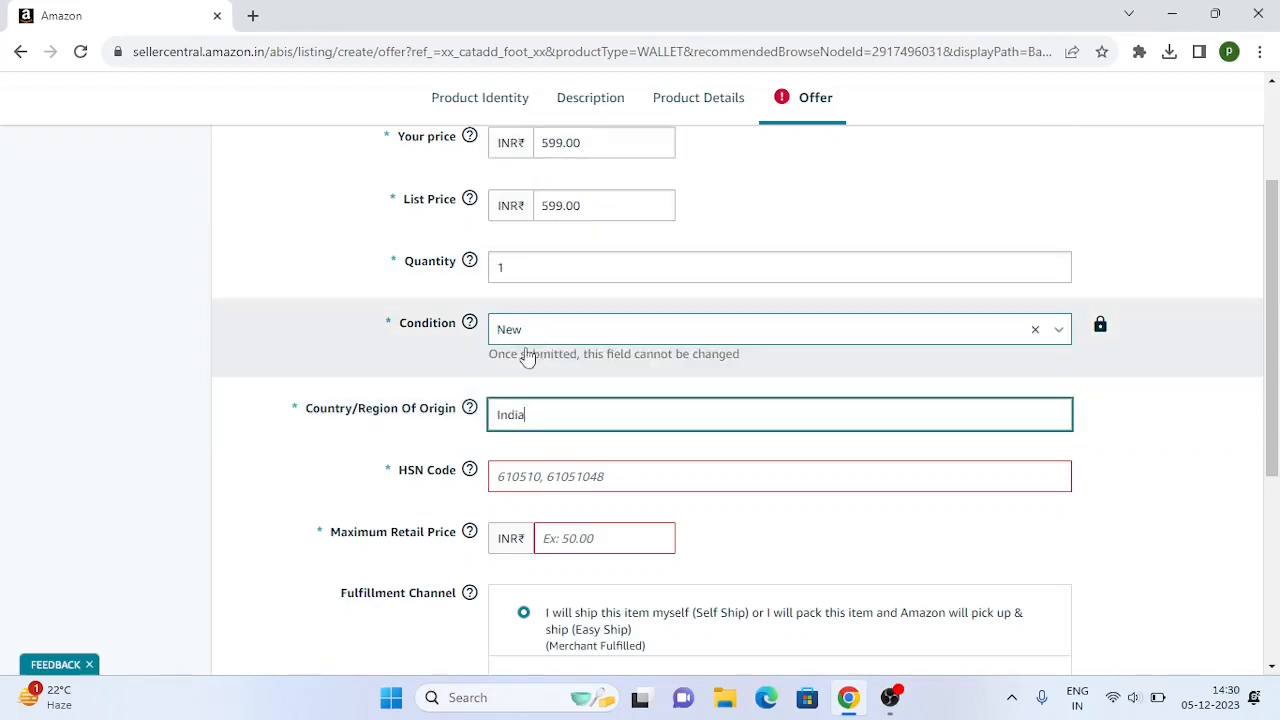
# Step: Enter 4202 as the wallet's HSN code in the offer details
pyautogui.scroll(-2, 525, 354)
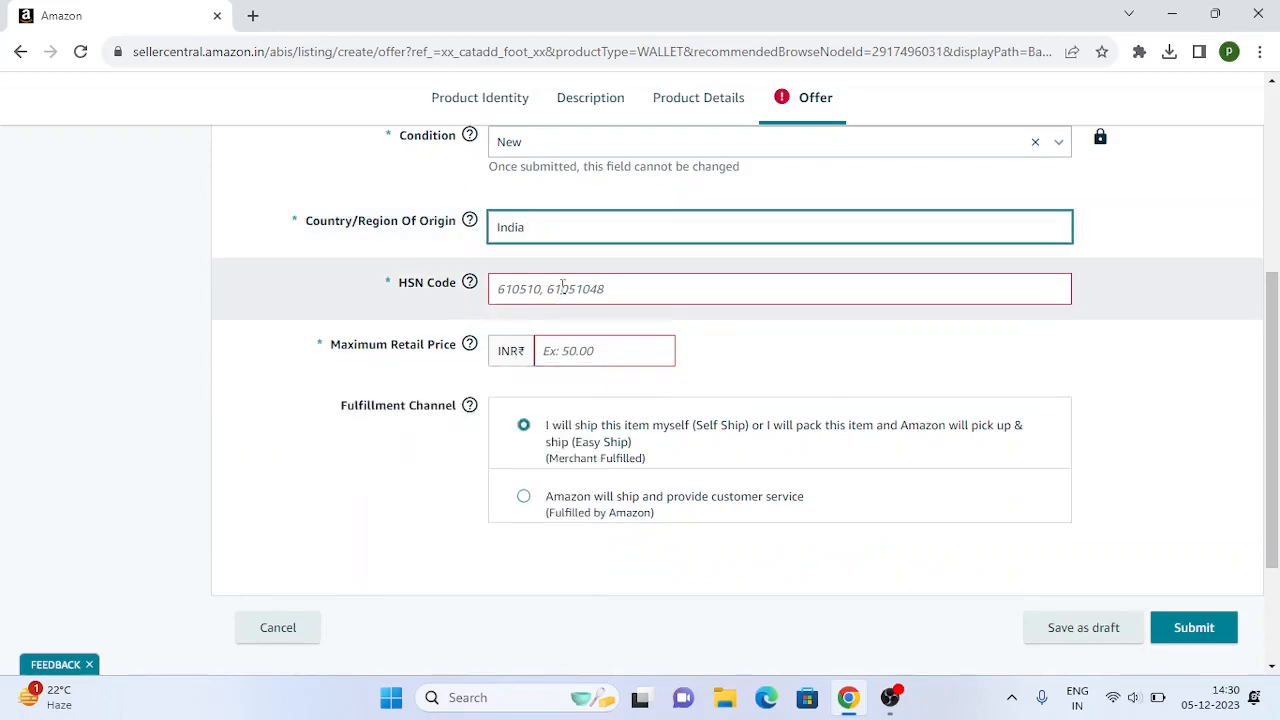
pyautogui.click(562, 287)
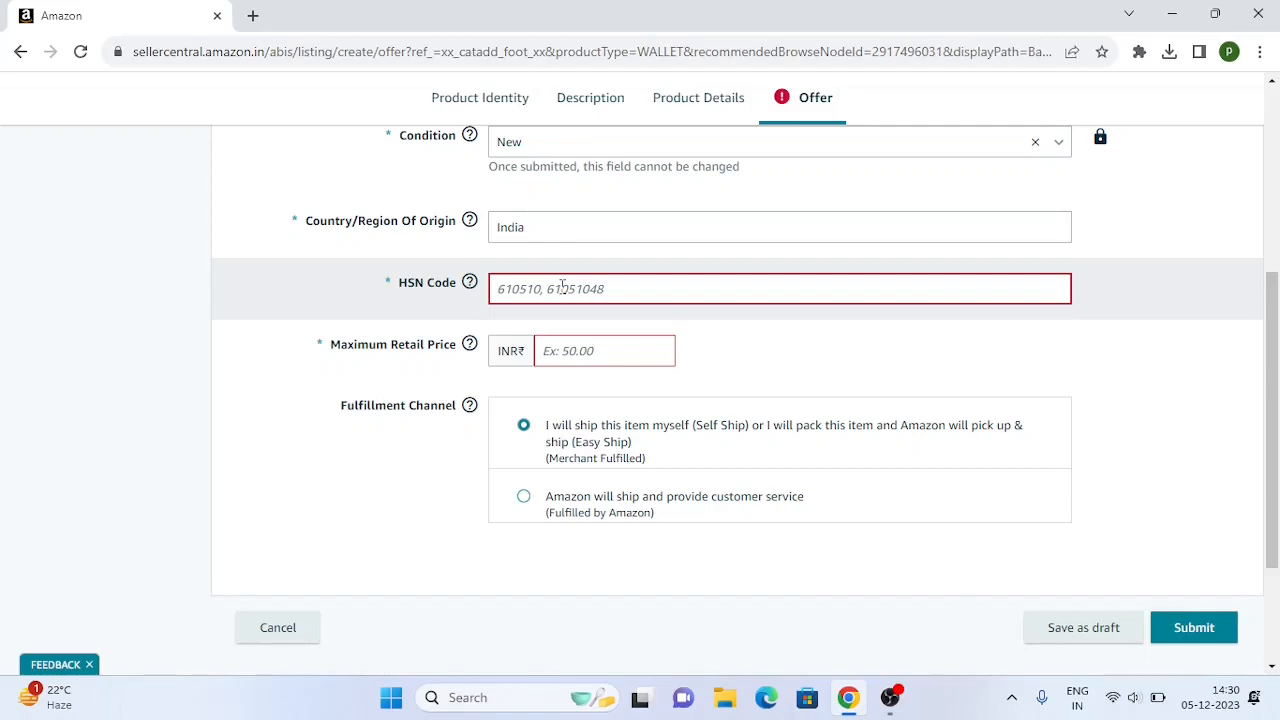
pyautogui.write('4202')
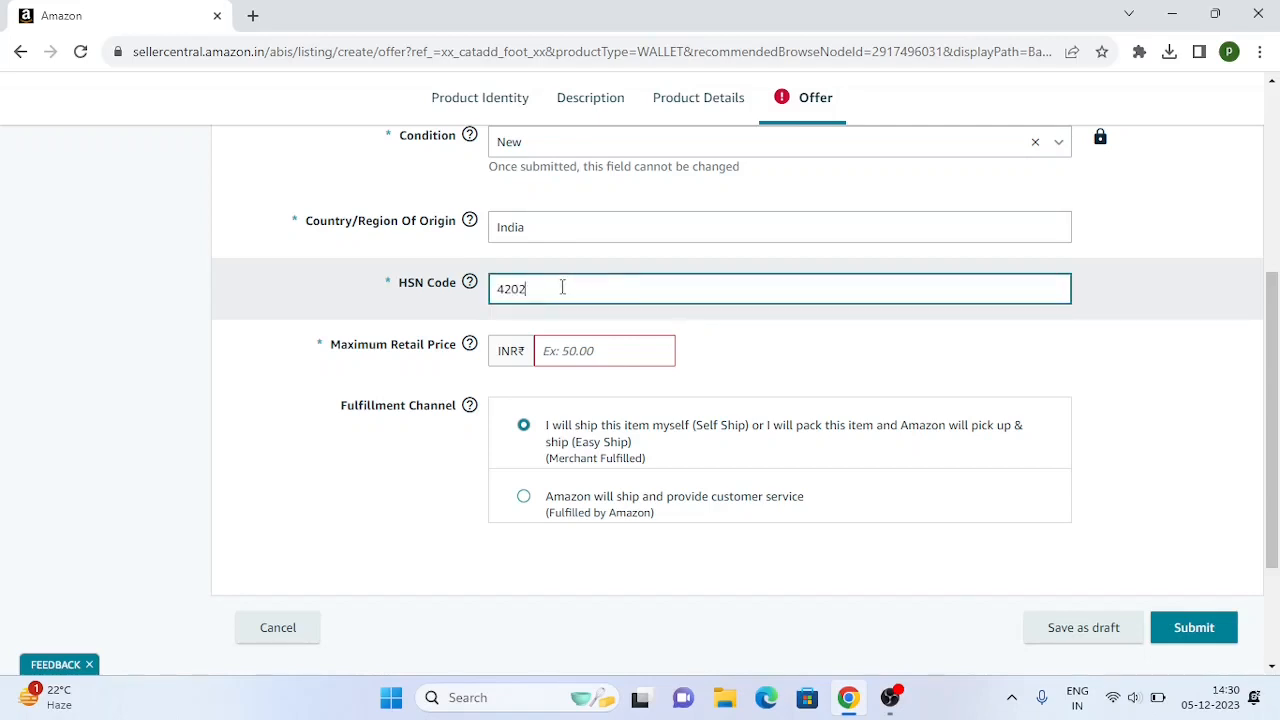
# Step: Set the offer's maximum retail price to INR 1100
pyautogui.click(580, 351)
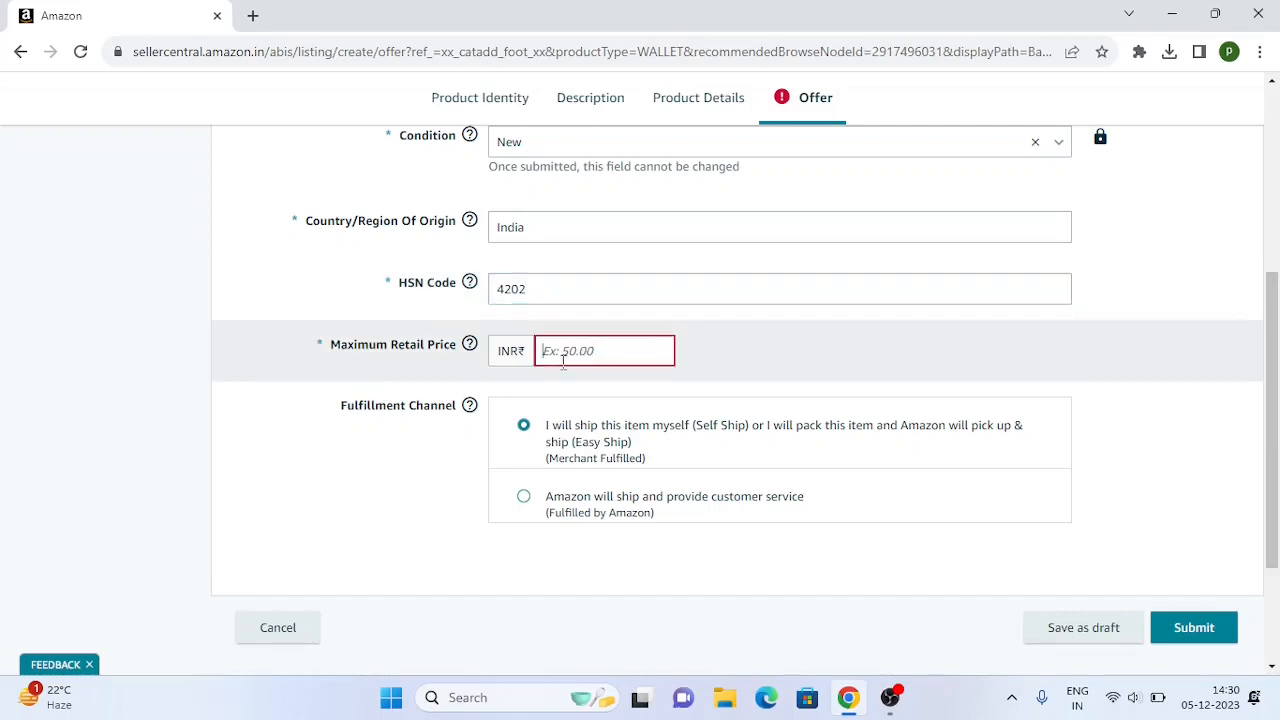
pyautogui.scroll(4, 194, 420)
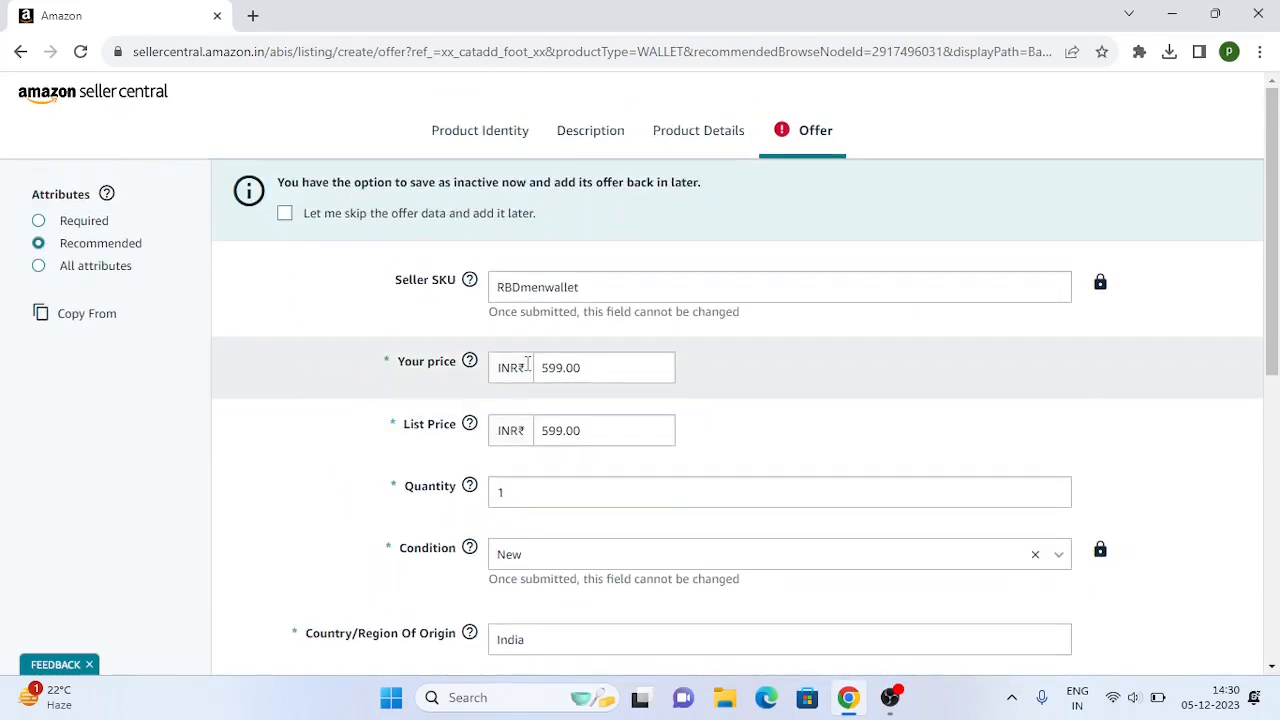
pyautogui.scroll(-5, 400, 409)
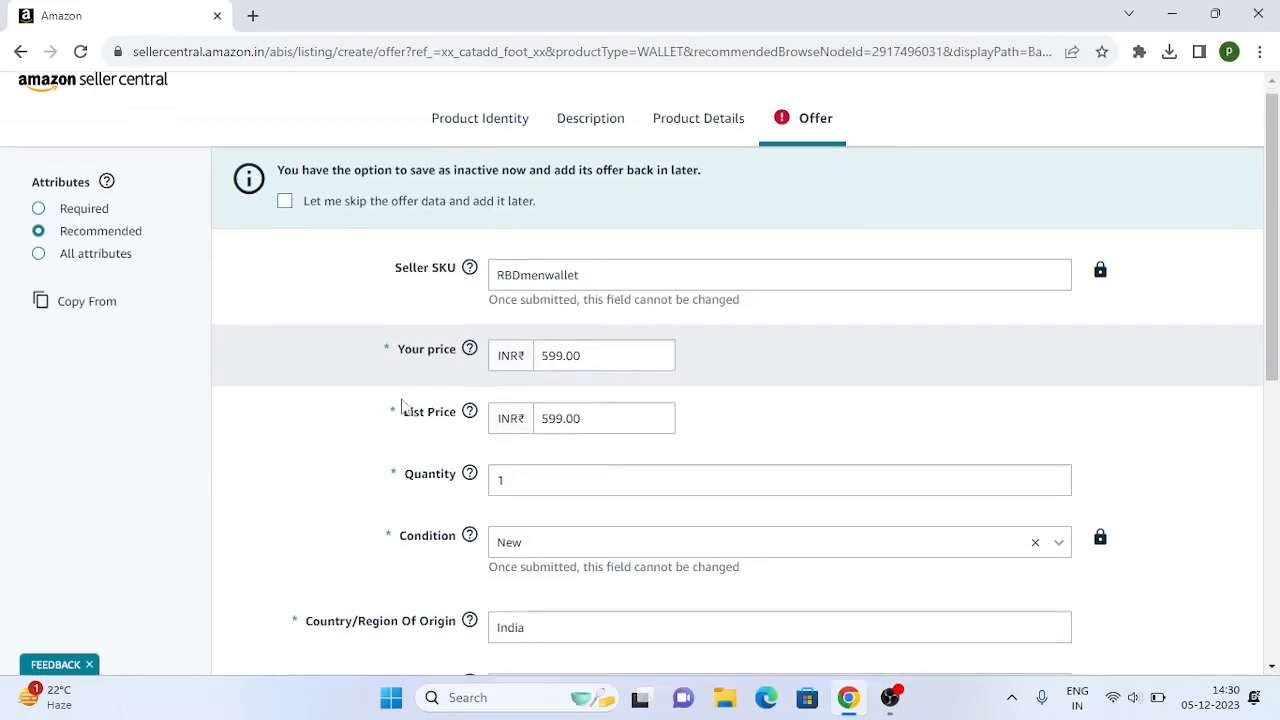
pyautogui.scroll(3, 401, 407)
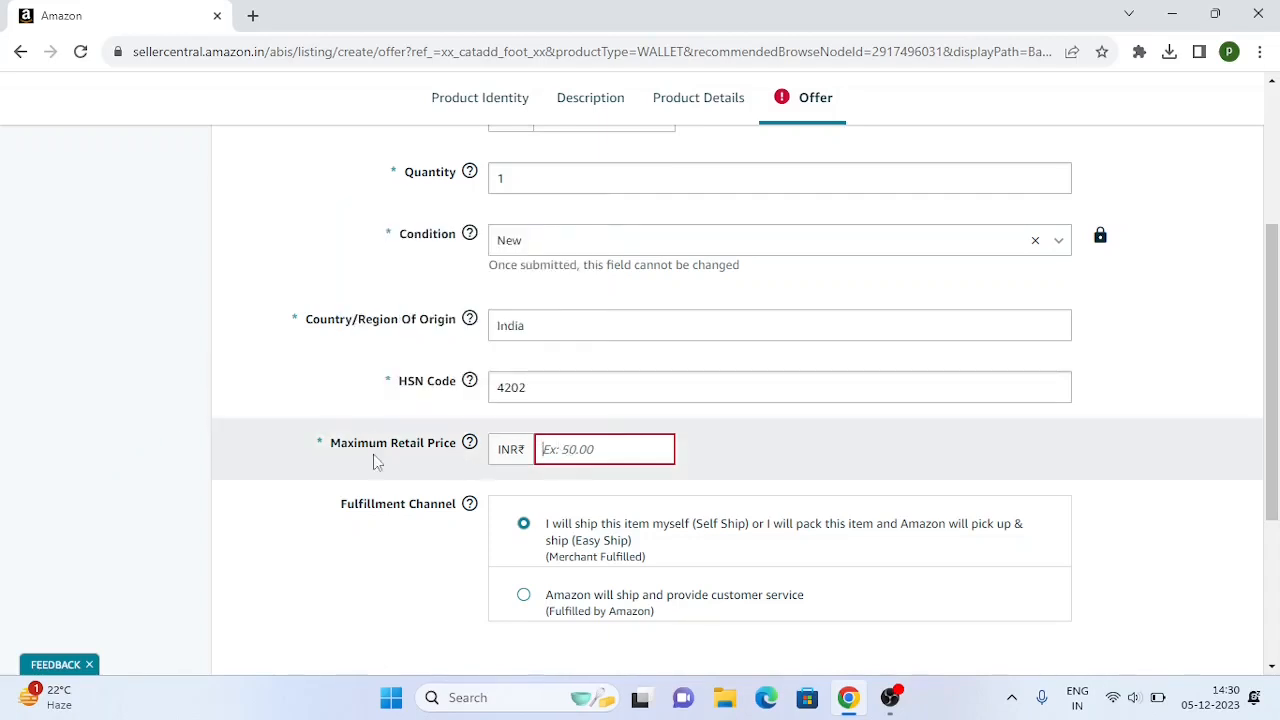
pyautogui.scroll(3, 360, 453)
pyautogui.scroll(-6, 340, 452)
pyautogui.scroll(4, 340, 454)
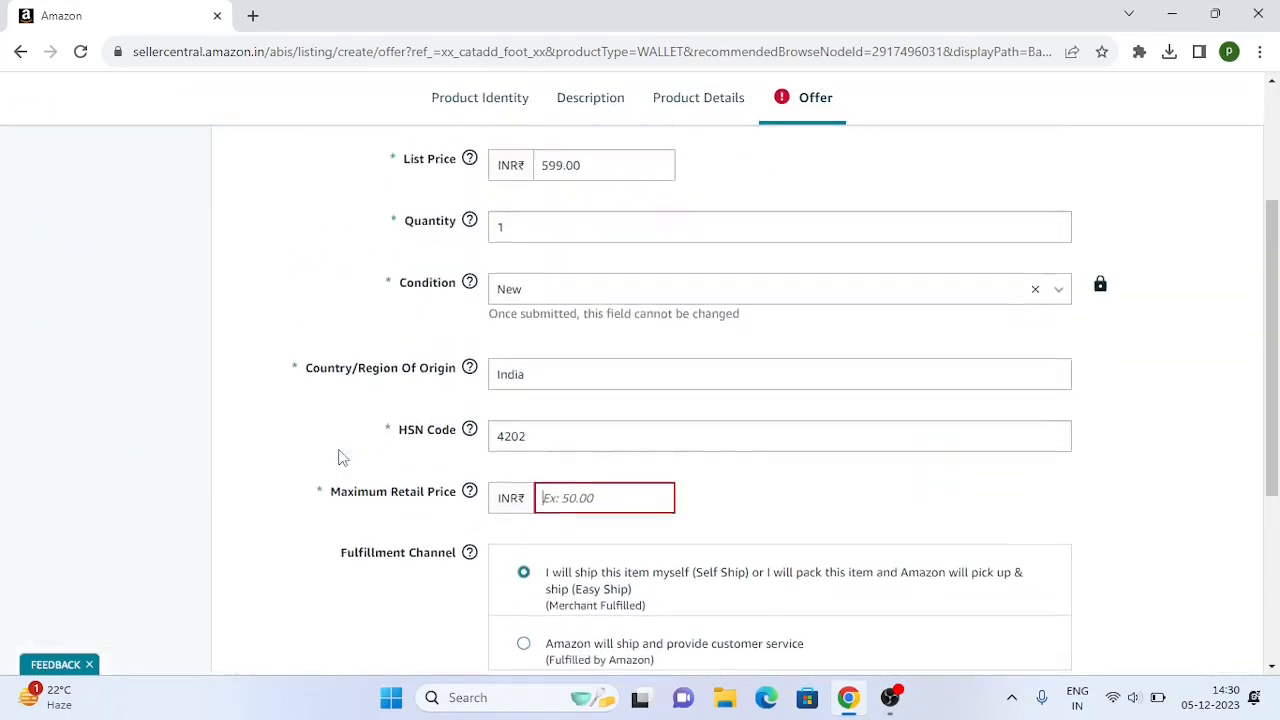
pyautogui.scroll(-1, 340, 456)
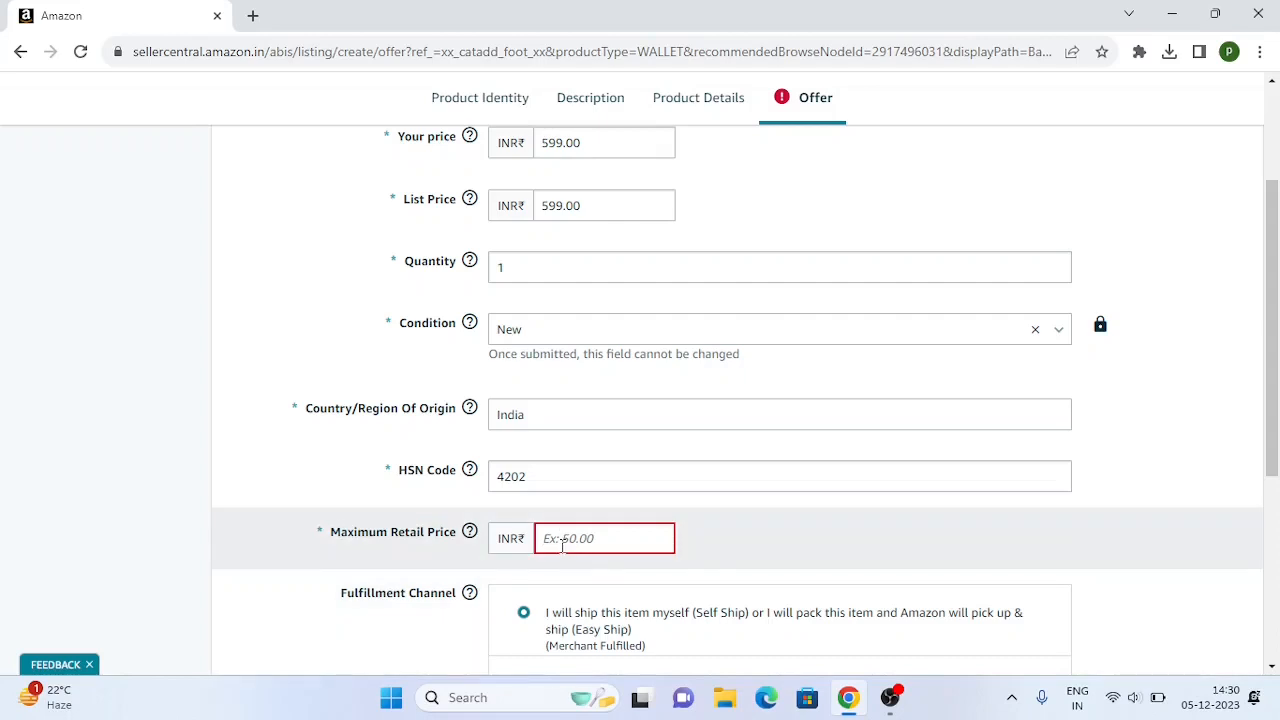
pyautogui.click(557, 544)
pyautogui.write('1100')
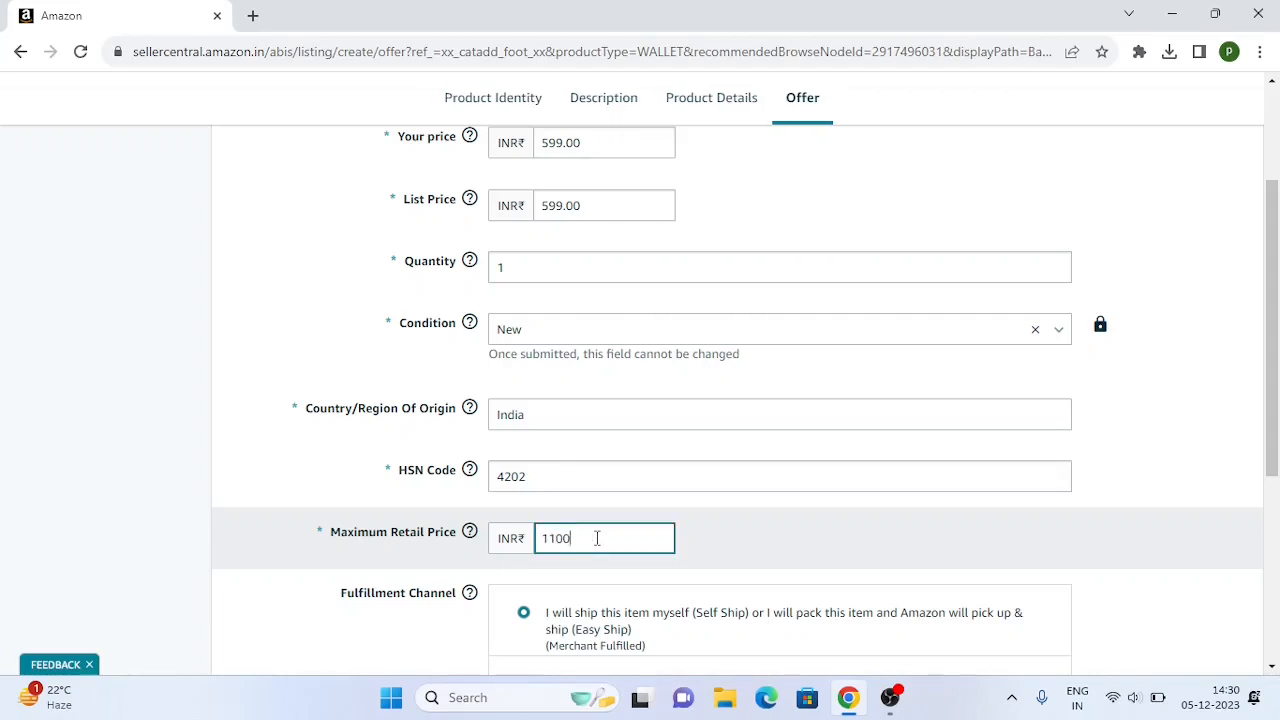
# Step: Submit the completed wallet listing and close the submission dialog without copying it to another product
pyautogui.scroll(-2, 597, 536)
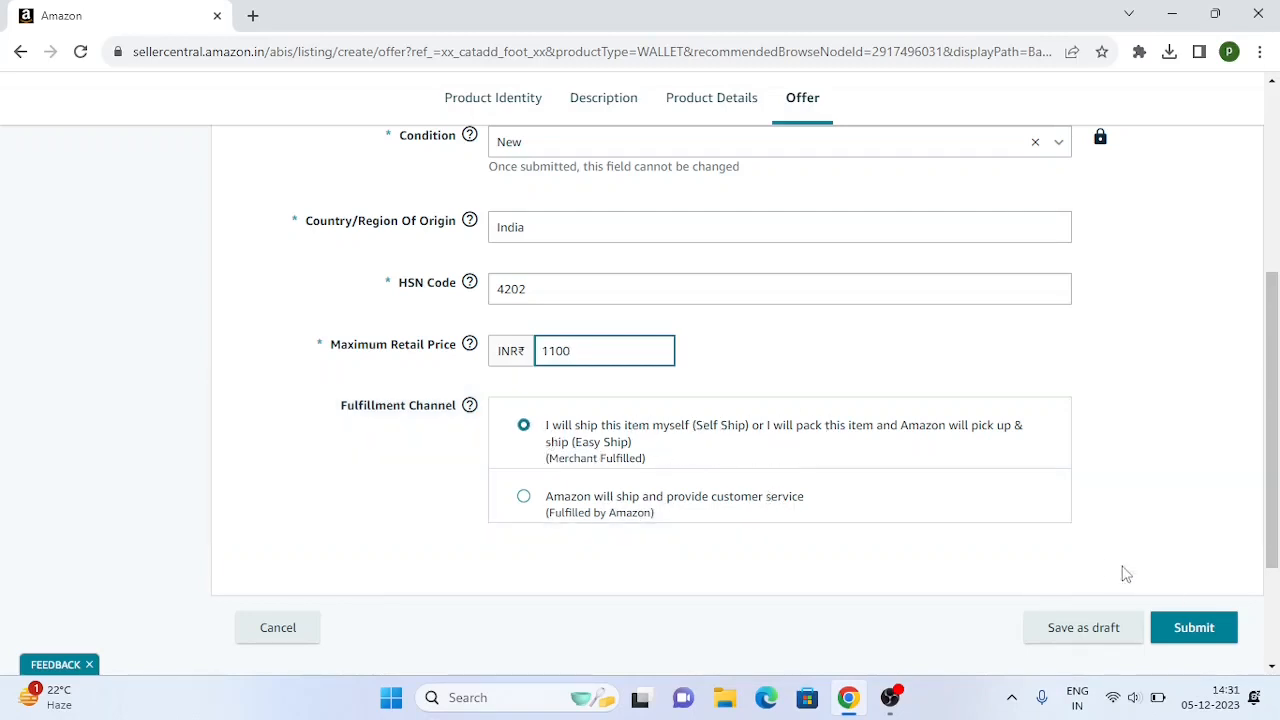
pyautogui.click(1218, 628)
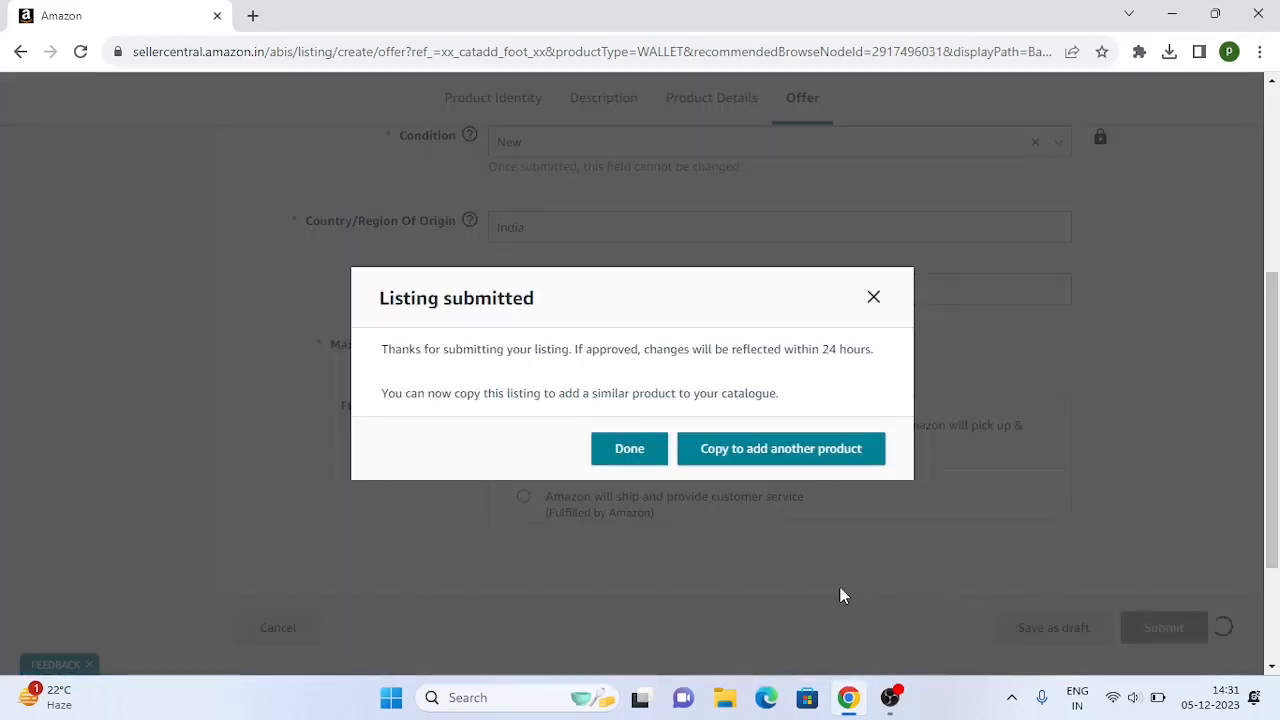
pyautogui.click(637, 466)
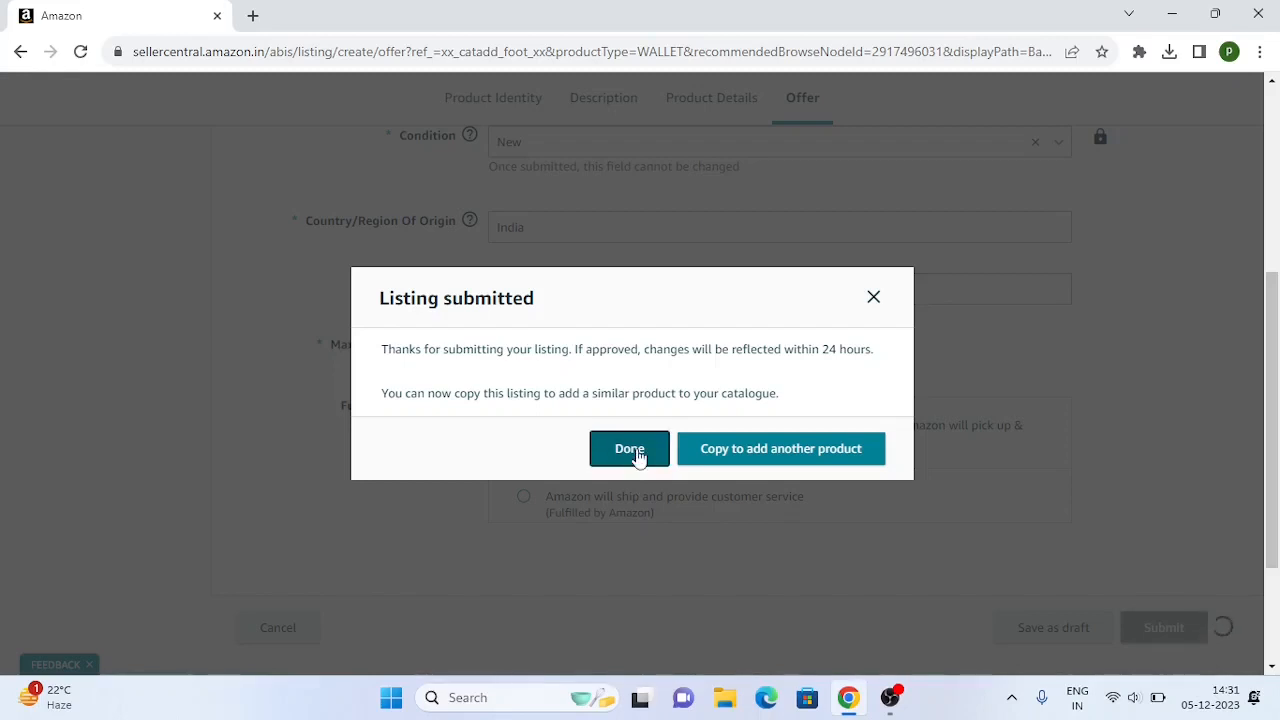
pyautogui.scroll(-2, 630, 530)
pyautogui.scroll(3, 632, 510)
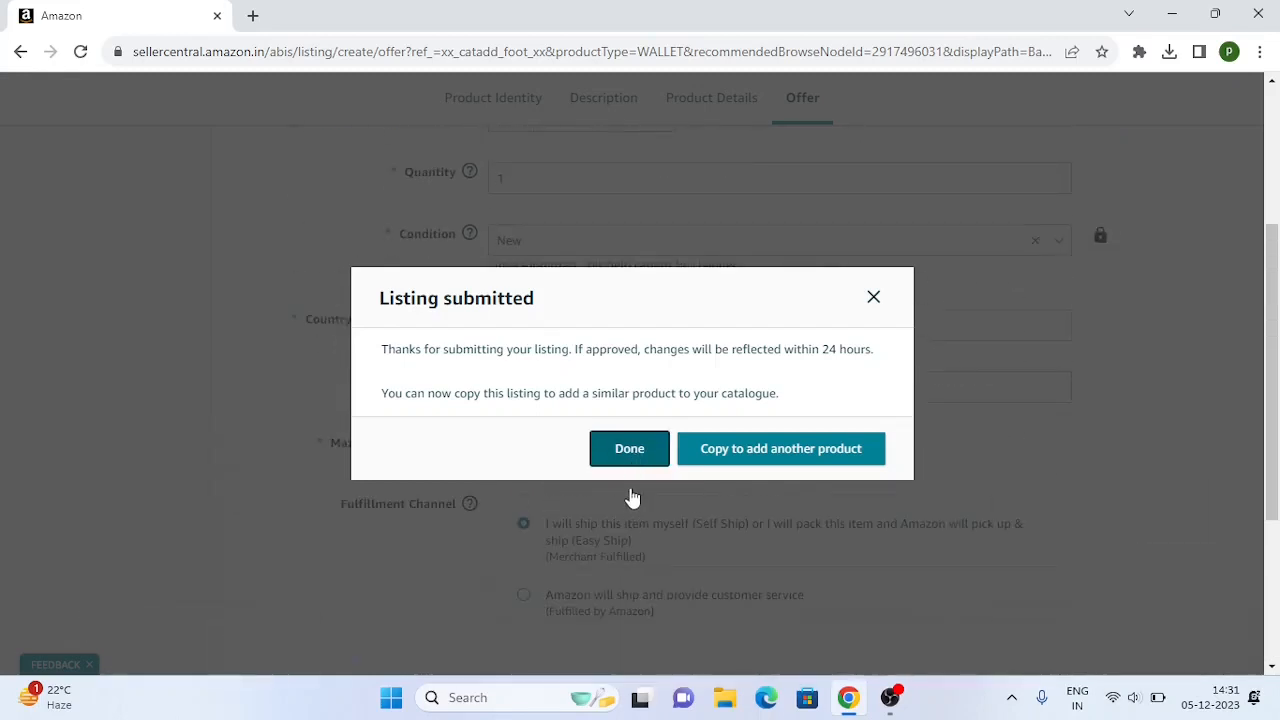
pyautogui.scroll(-1, 411, 506)
pyautogui.scroll(2, 411, 505)
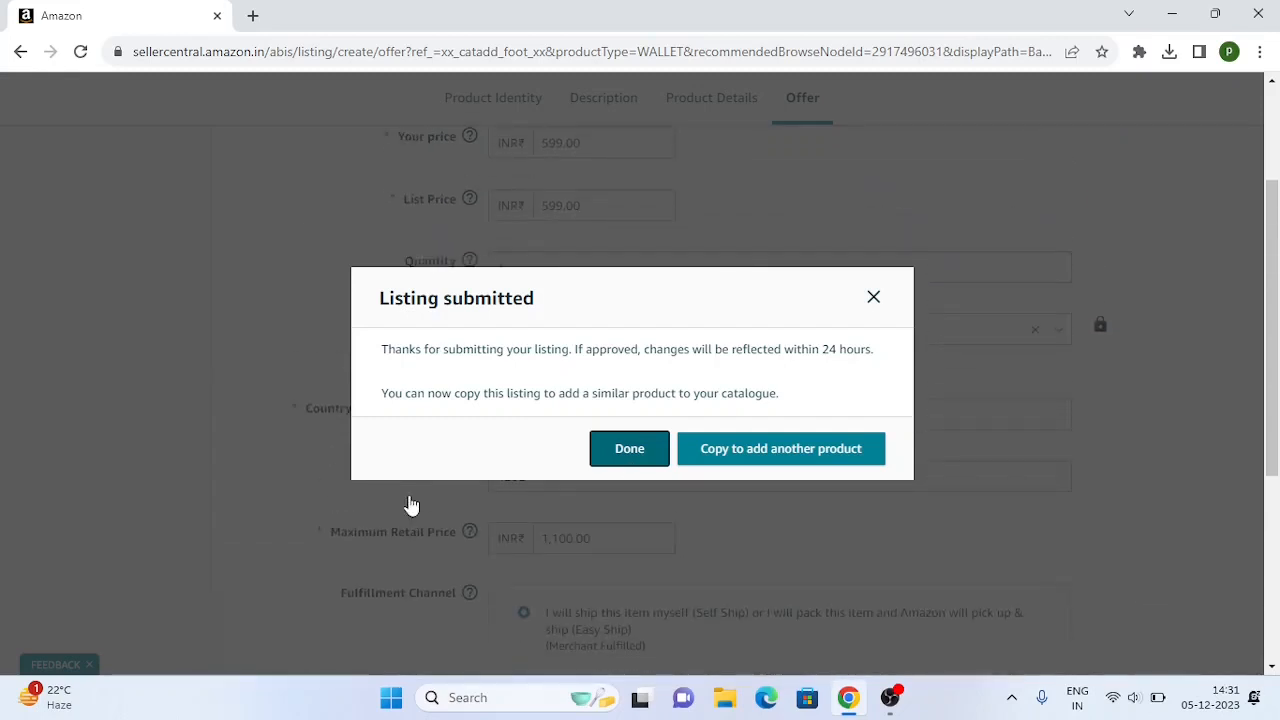